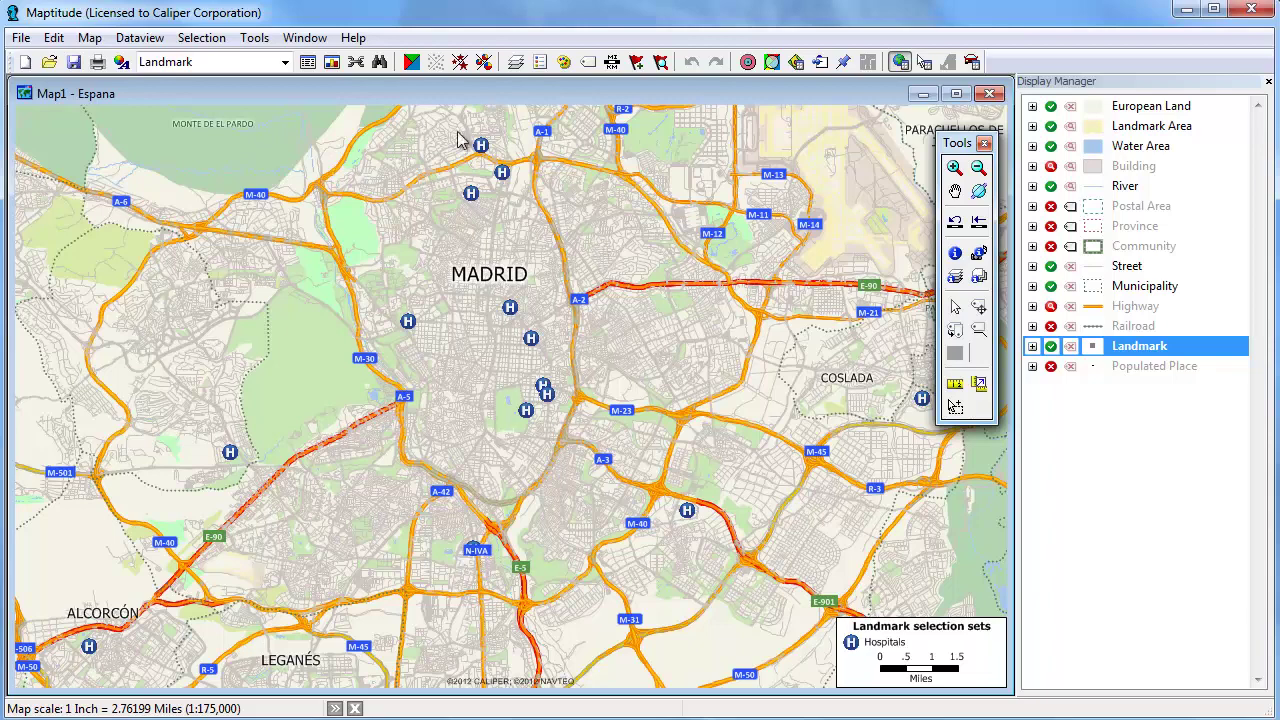
Build areas of influence around the Hospitals landmarks and save them as 'hospital areas of influence'
click(252, 38)
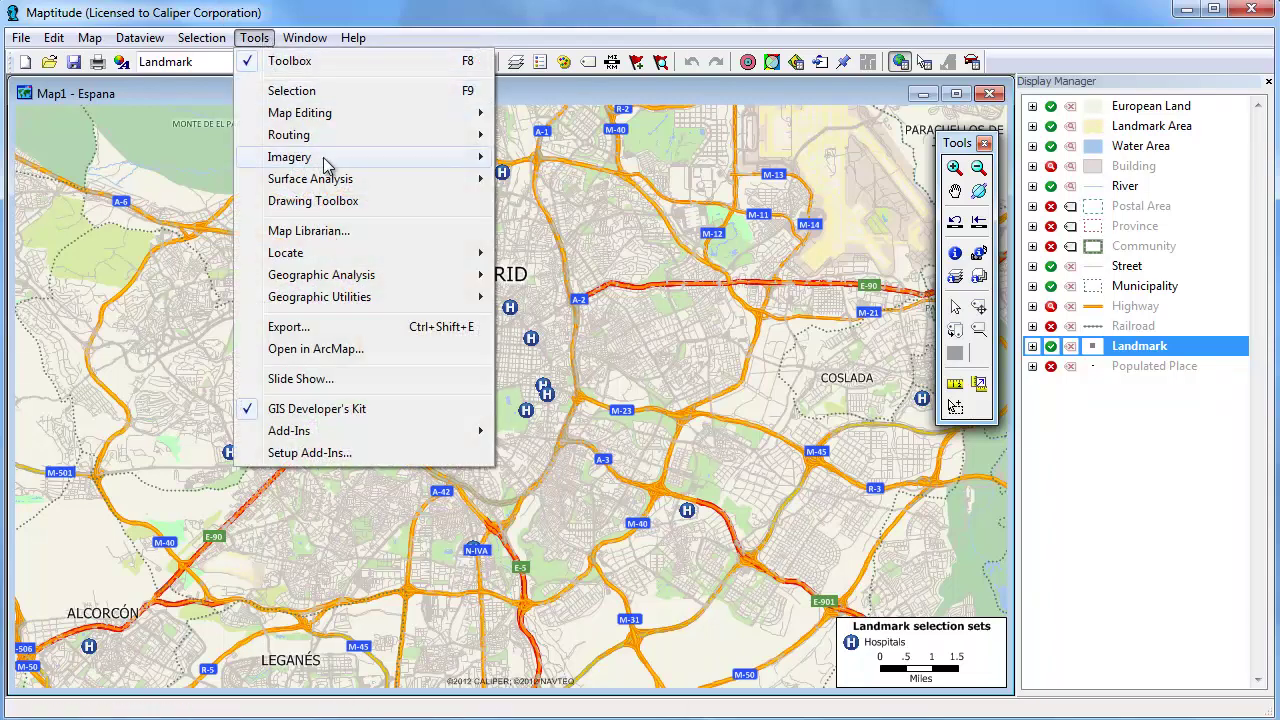
mouse_move(480, 306)
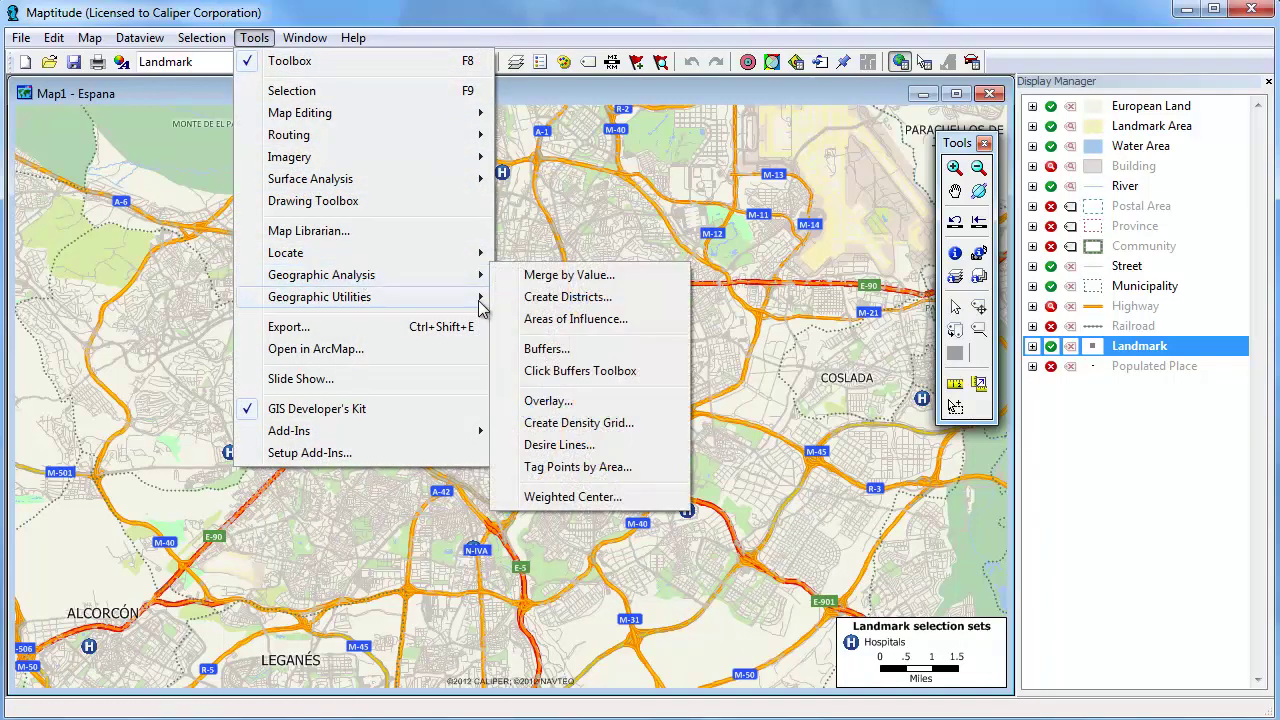
click(549, 320)
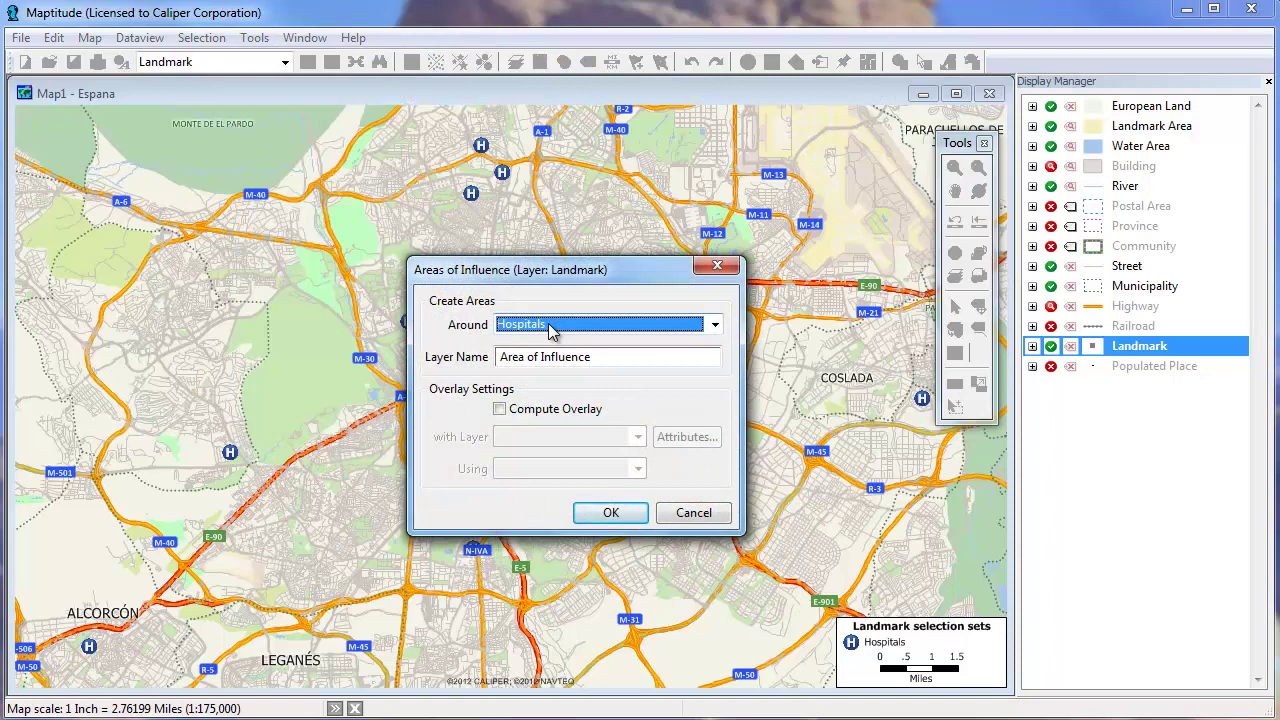
click(610, 512)
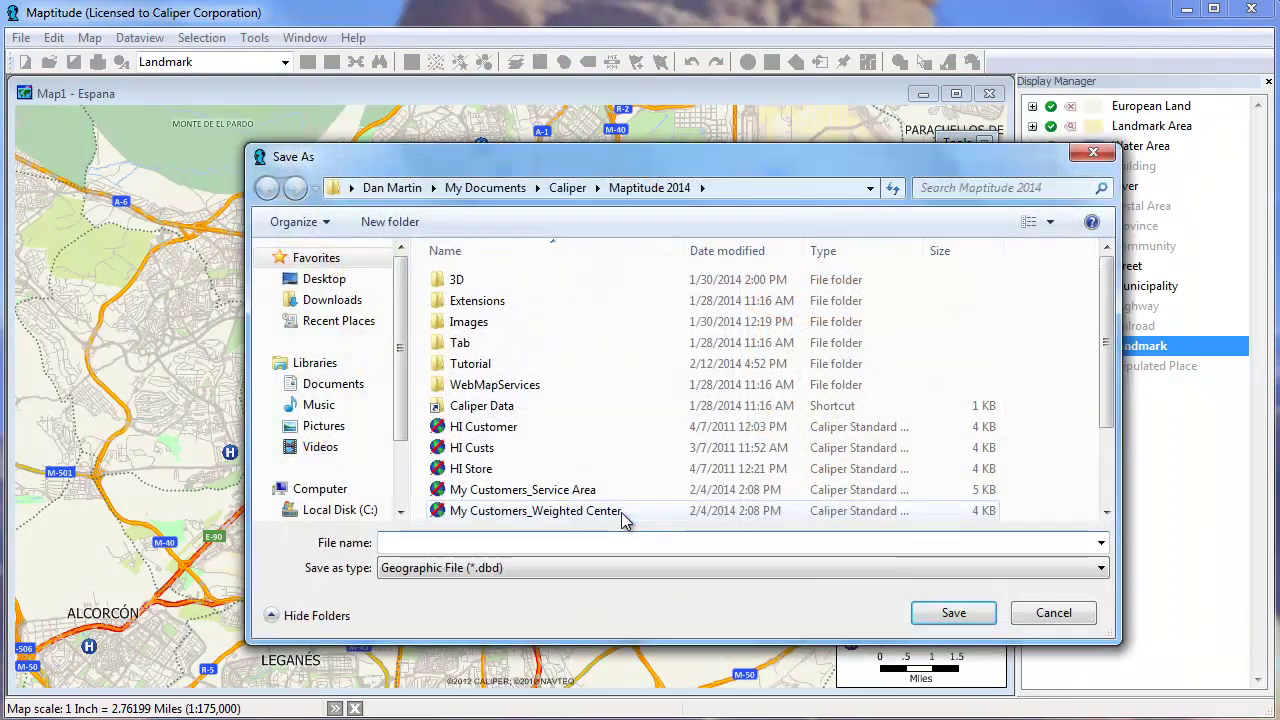
text(hospital areas of inf)
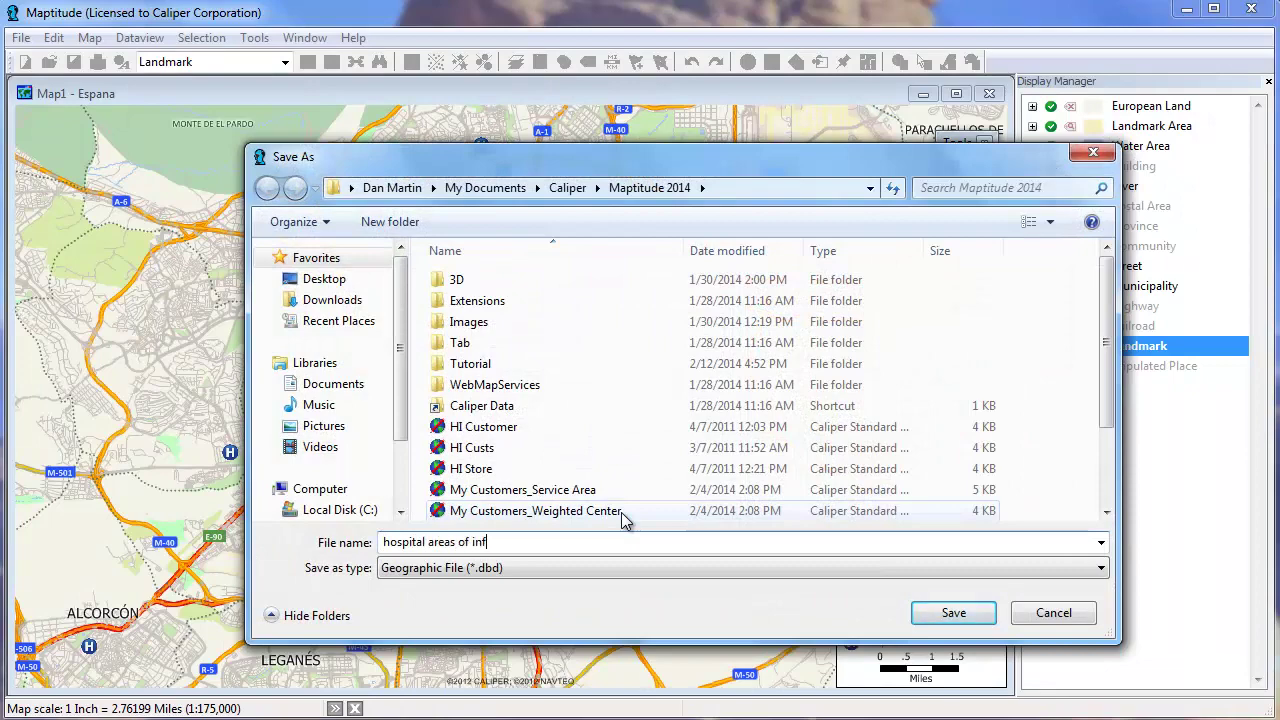
text(luence)
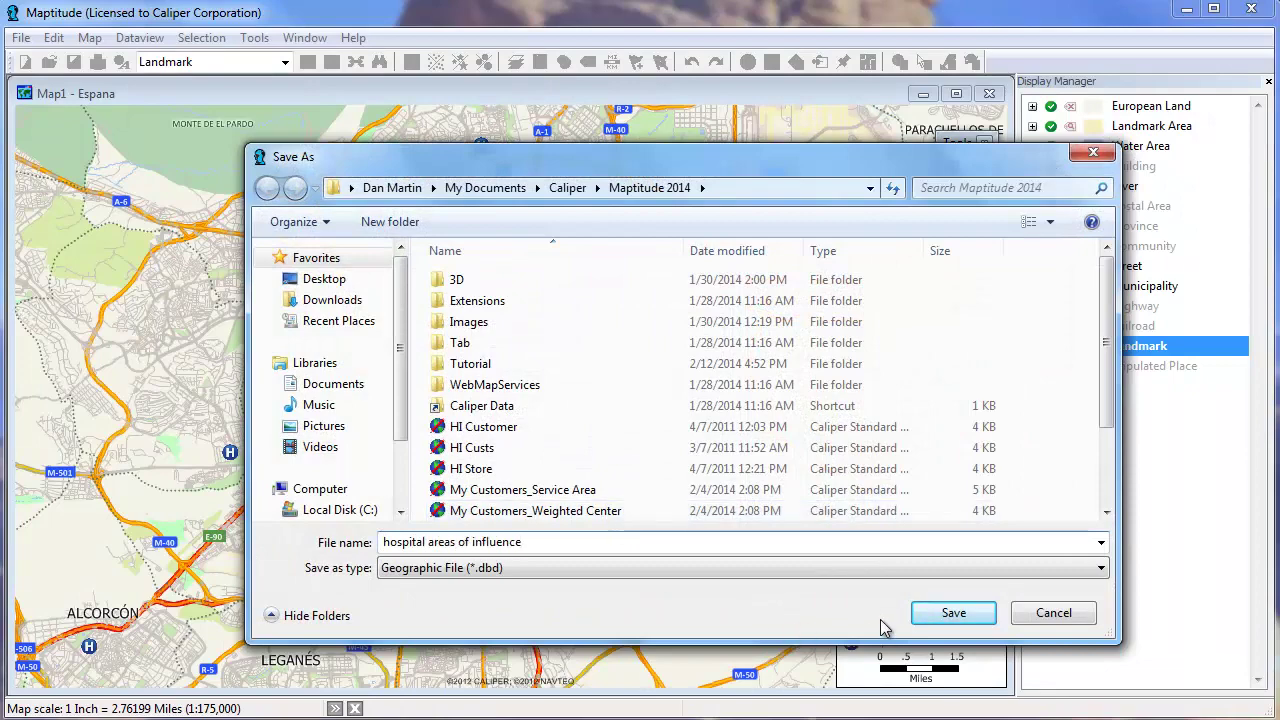
click(952, 616)
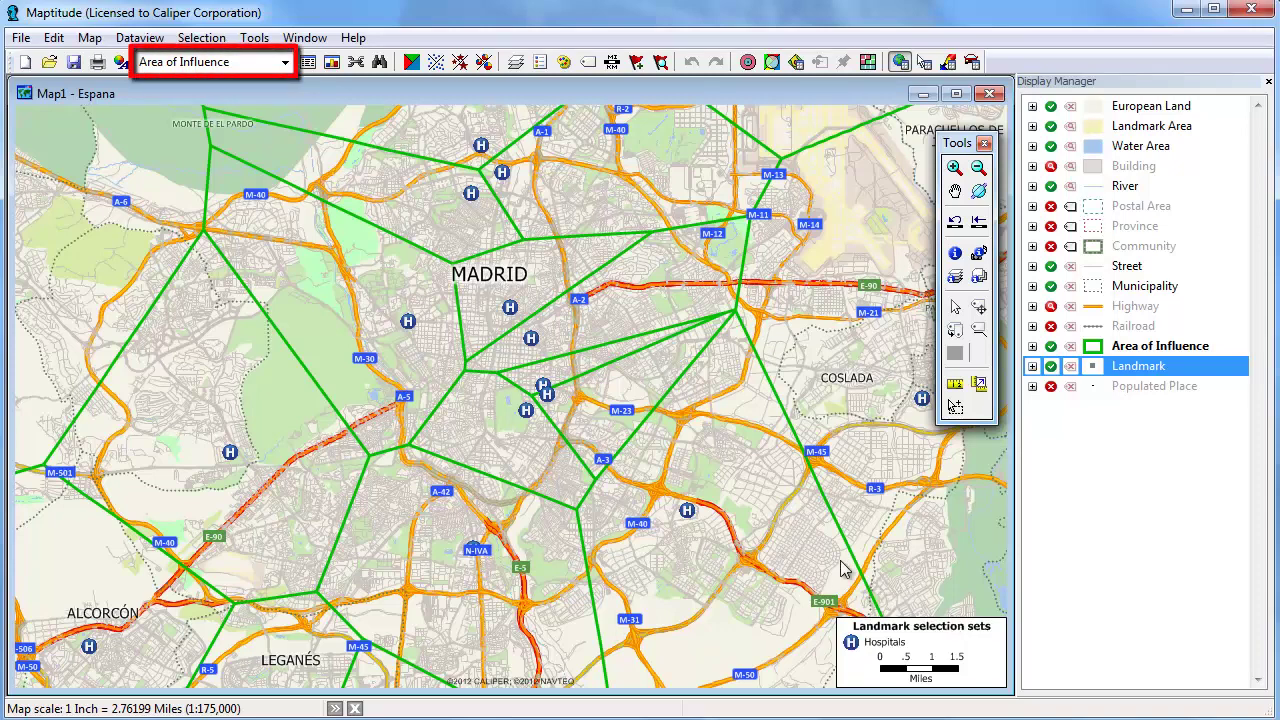
Make Street the working layer and open Network Partitioning
click(285, 62)
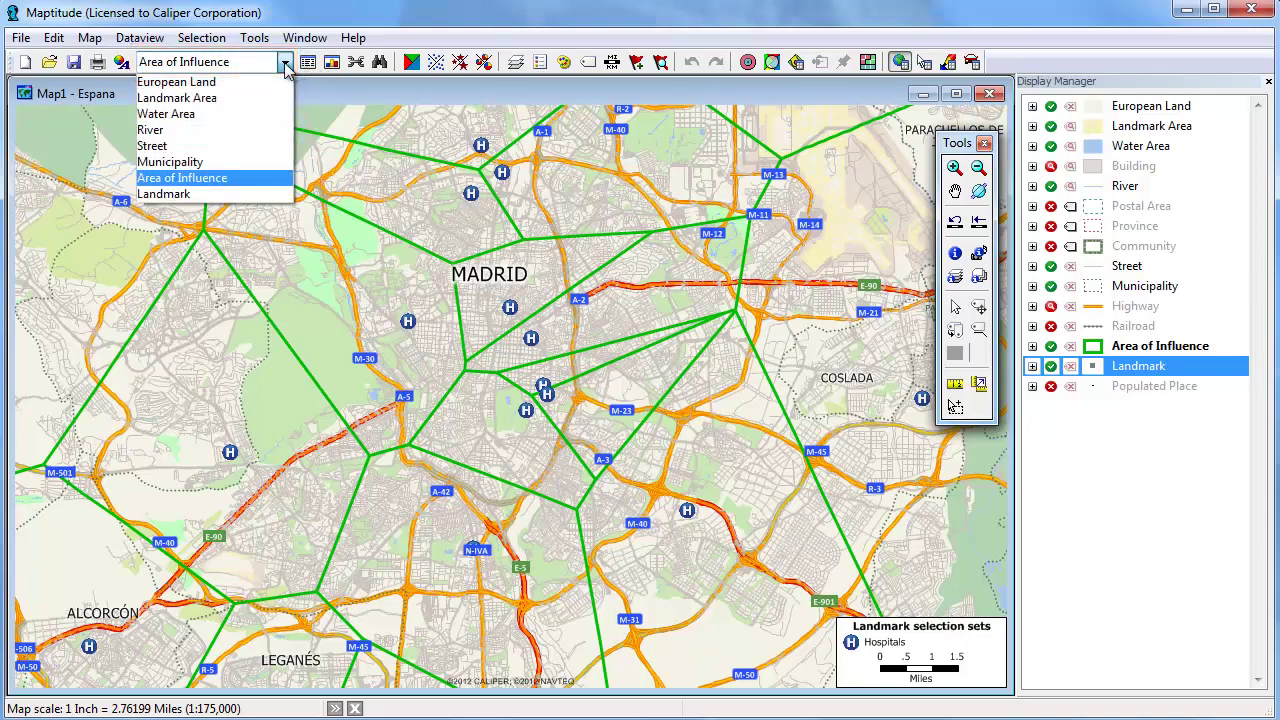
click(256, 145)
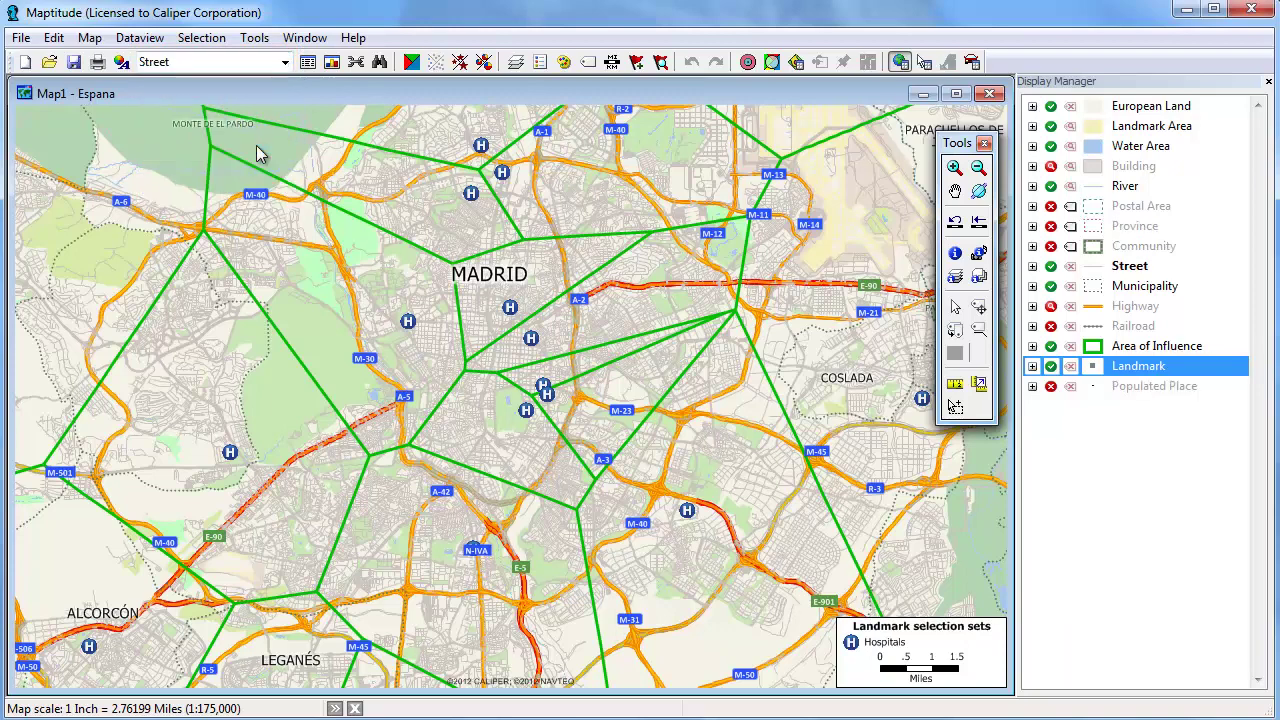
click(250, 38)
mouse_move(288, 135)
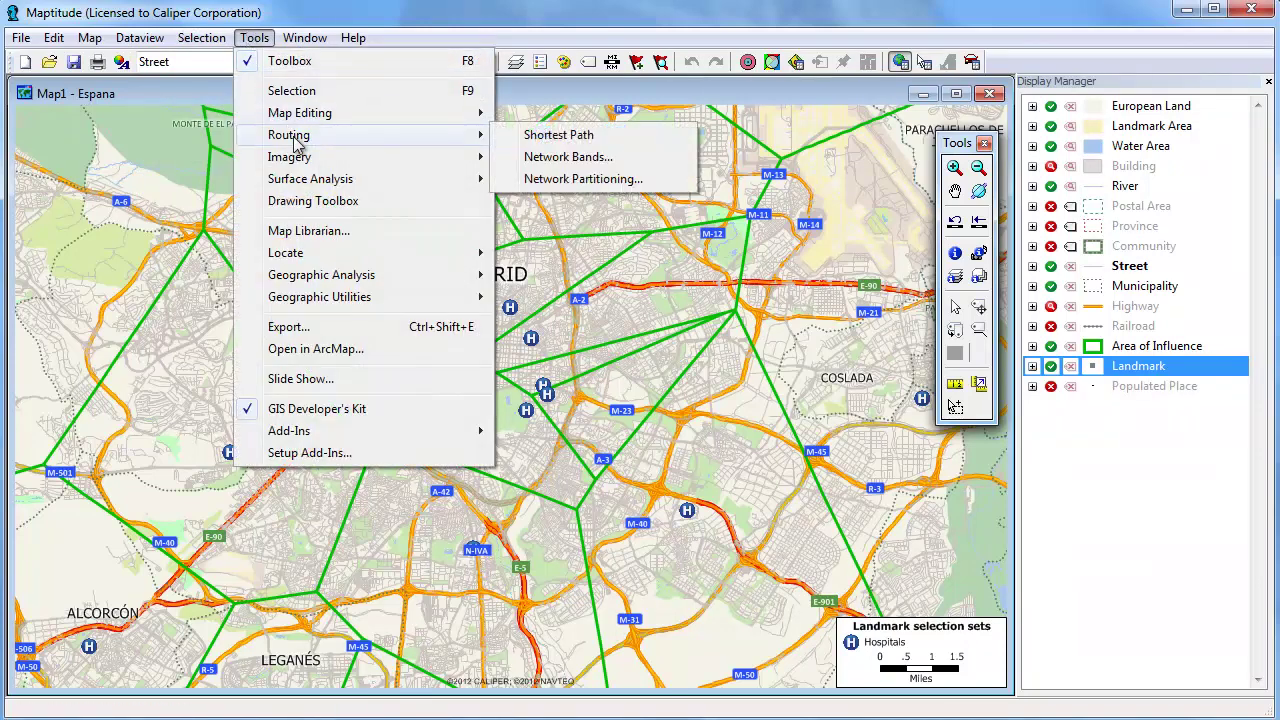
click(561, 182)
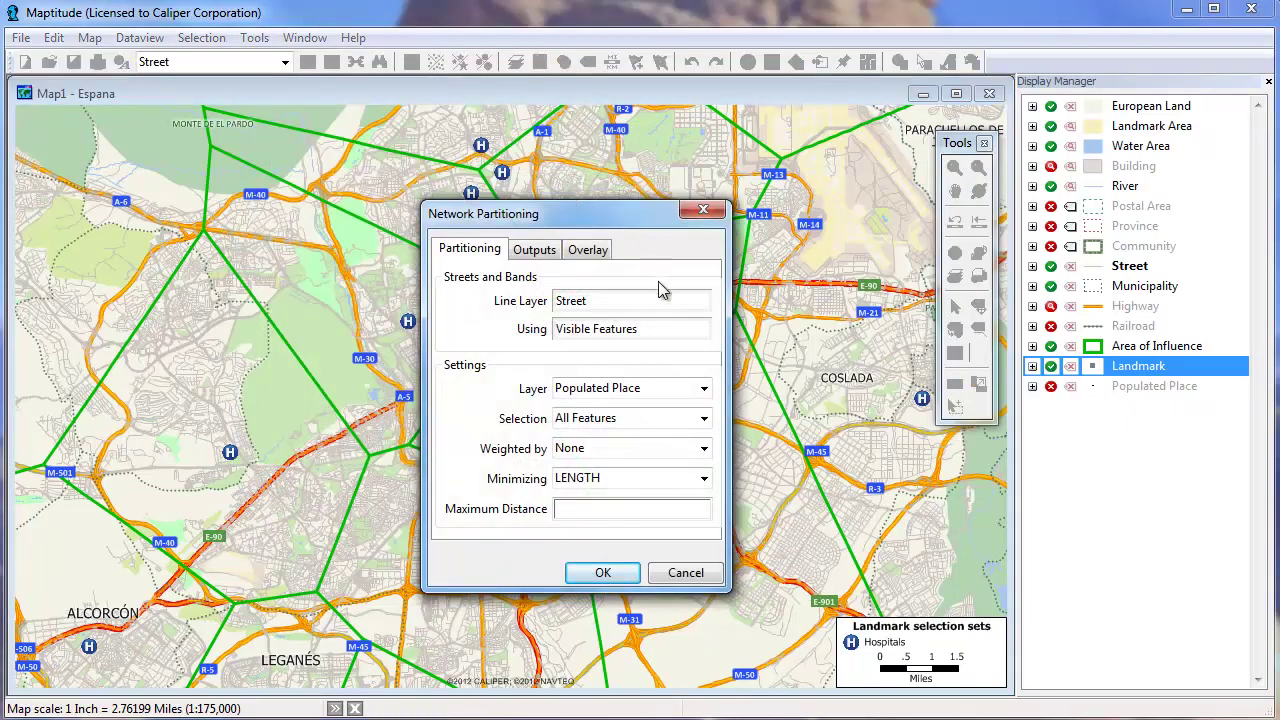
Partition around Landmark Hospitals, minimizing Travel Time with a maximum of 30, and review the outputs
click(704, 388)
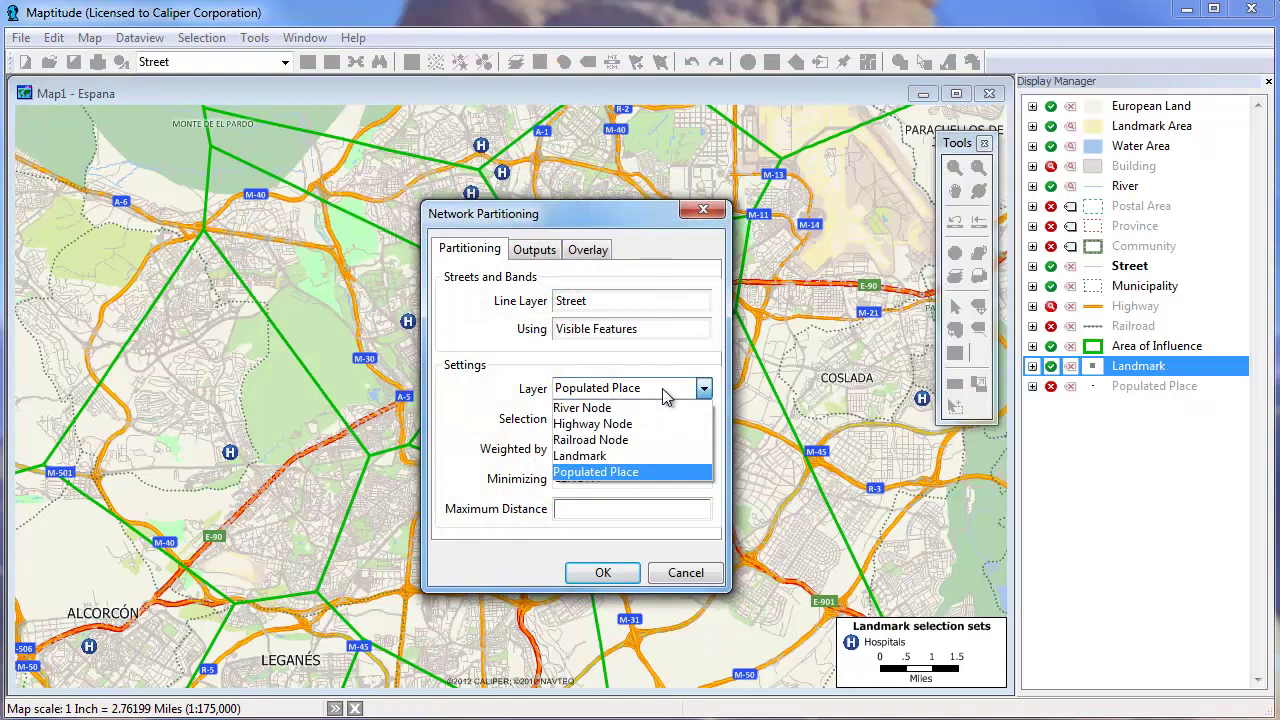
click(655, 454)
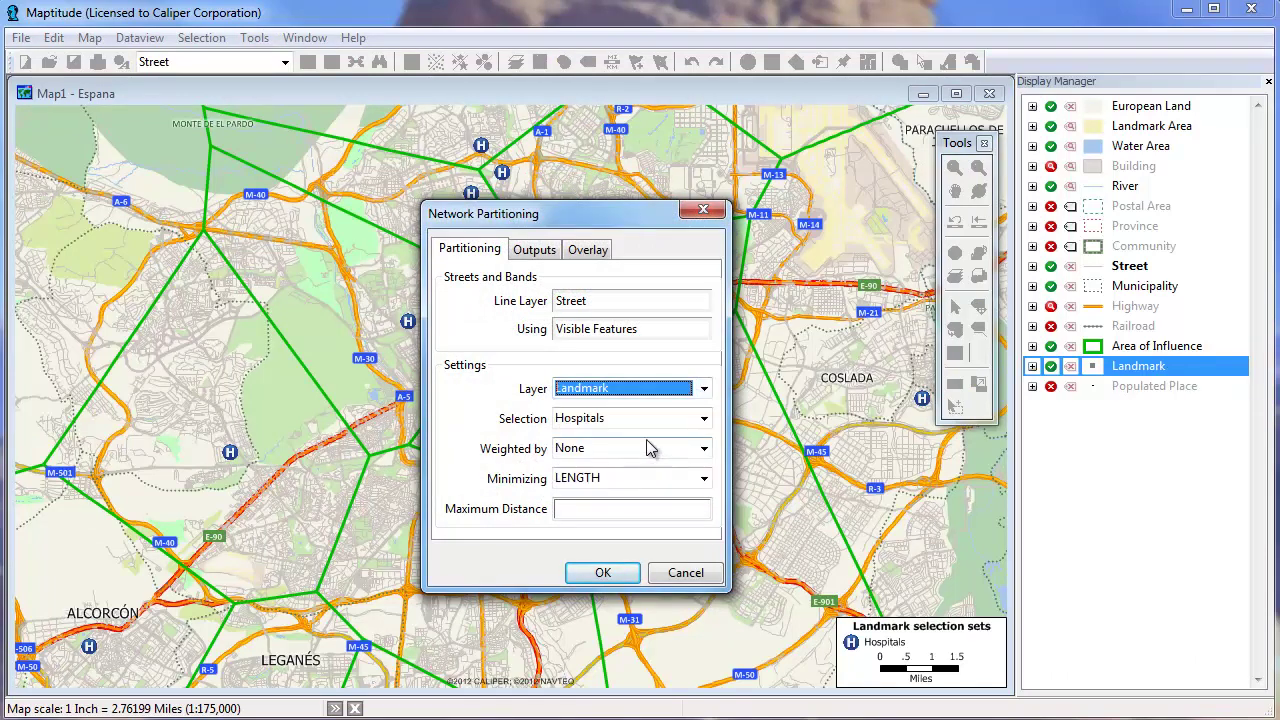
click(648, 479)
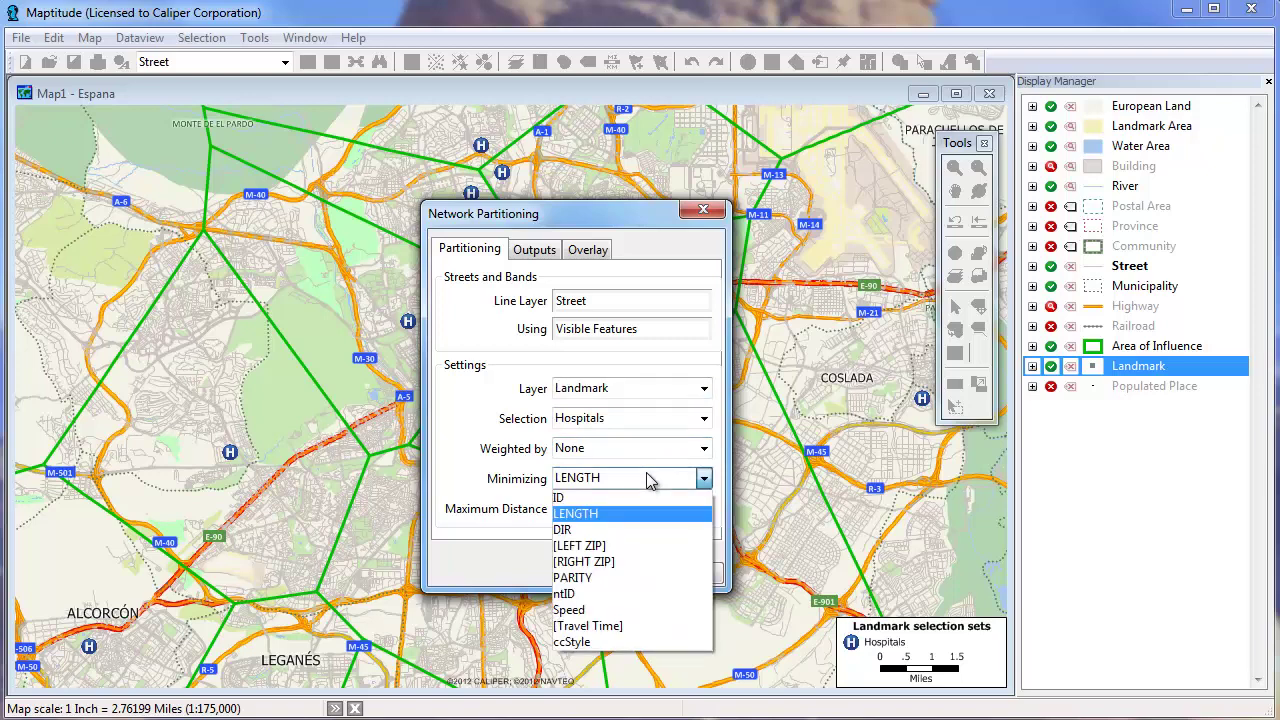
click(645, 625)
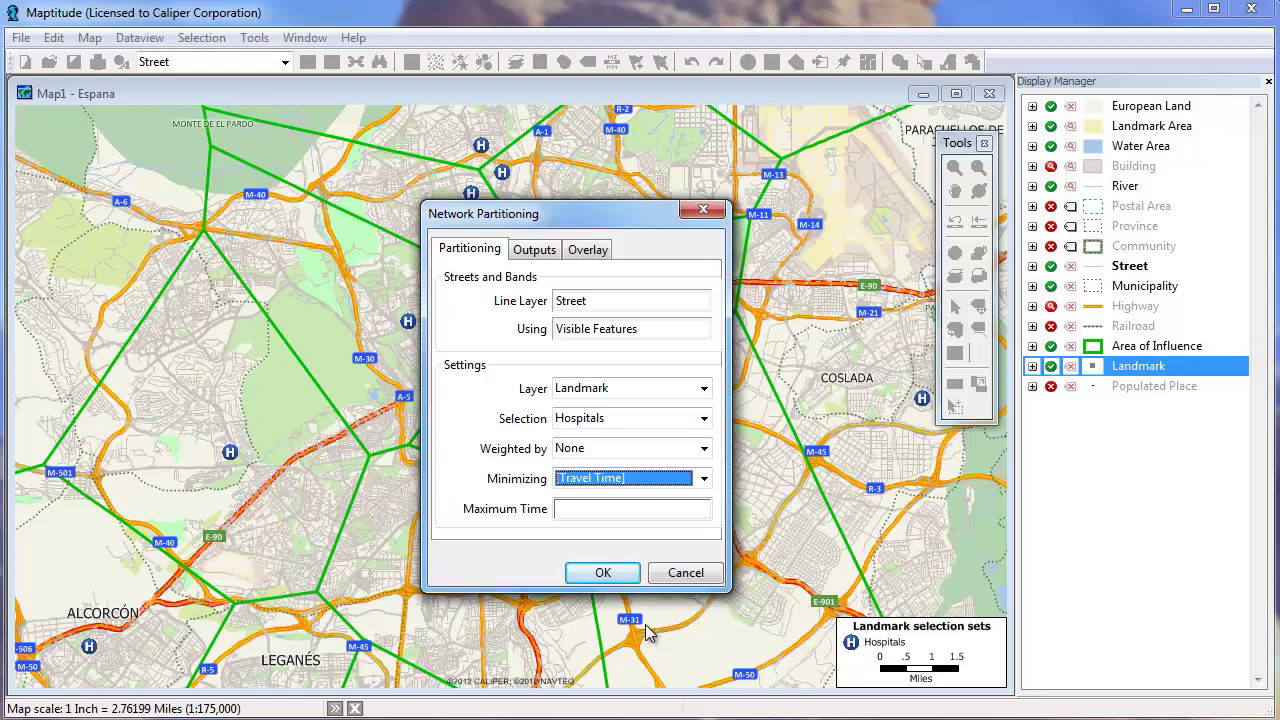
click(582, 510)
text(30)
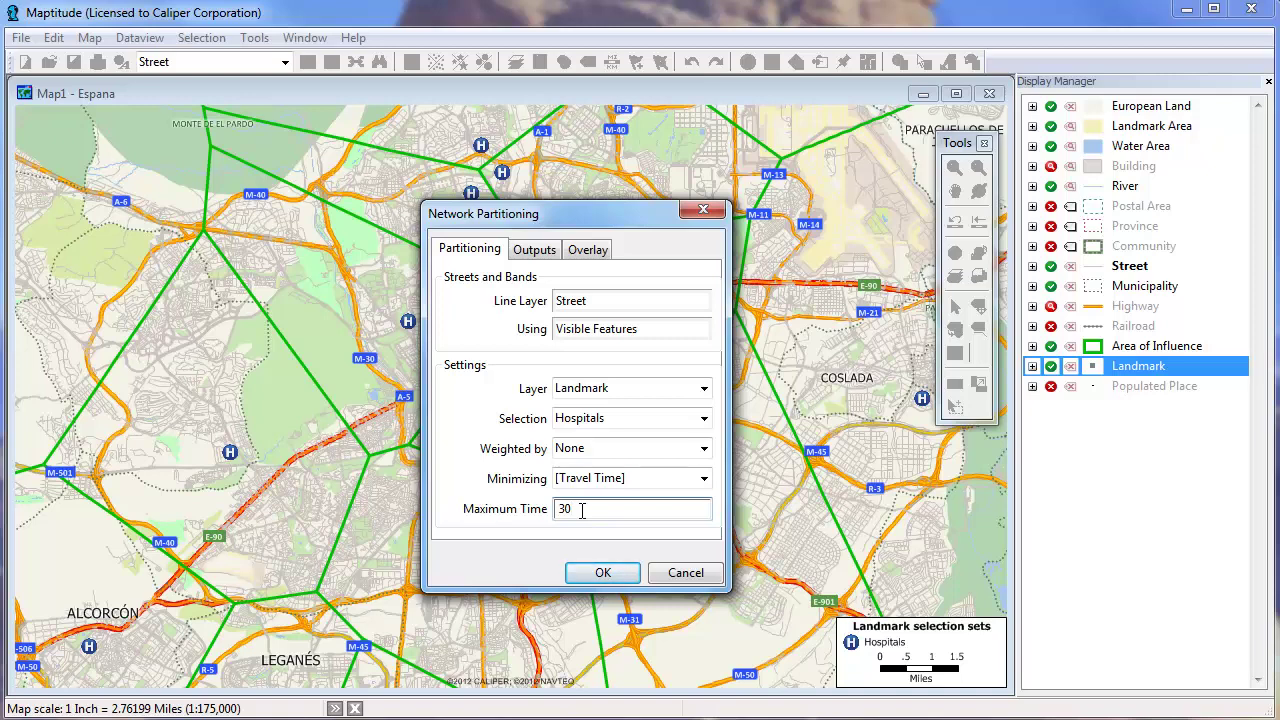
click(538, 253)
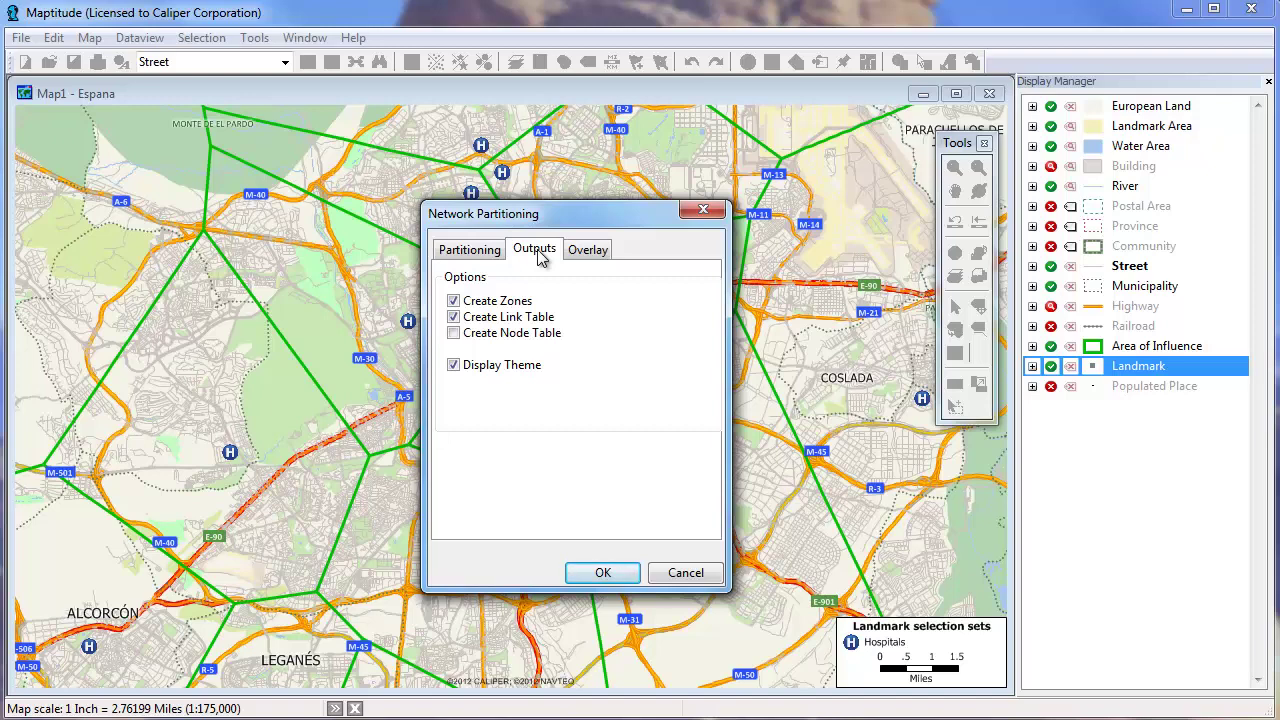
Run partitioning with outputs named Hospital Partition (link table) and Hospital Territories (zones)
click(602, 576)
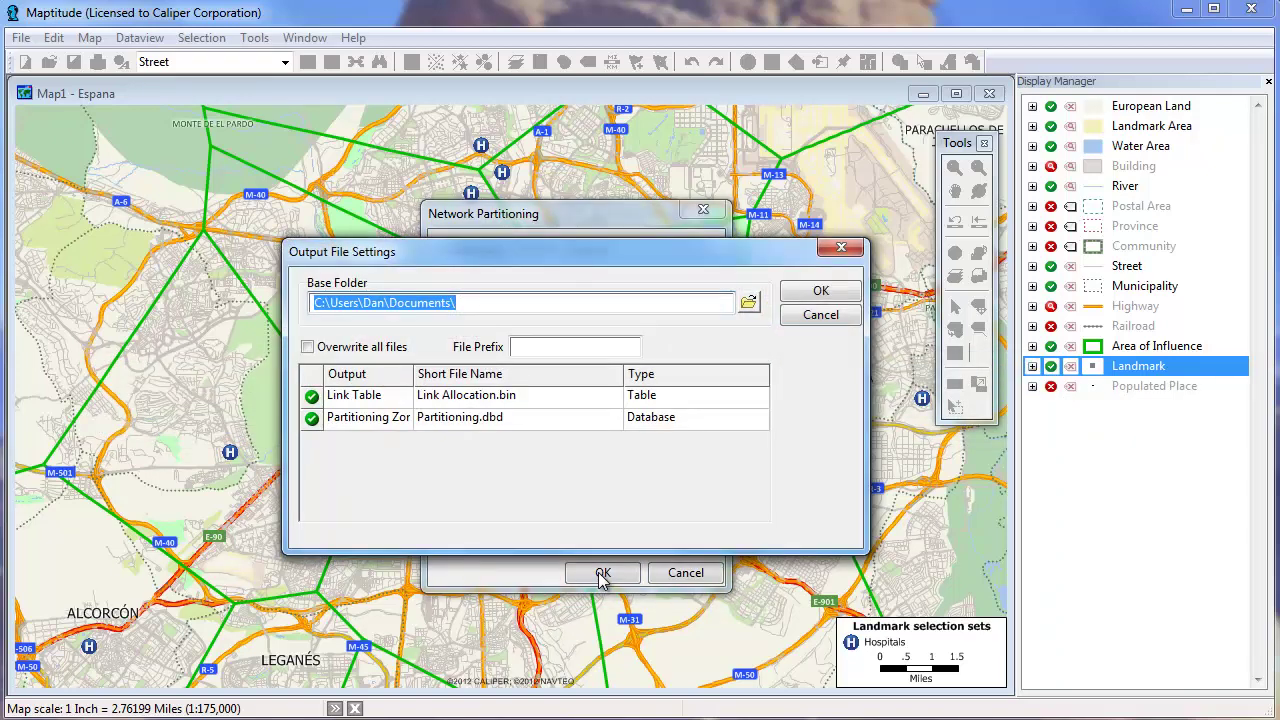
click(532, 395)
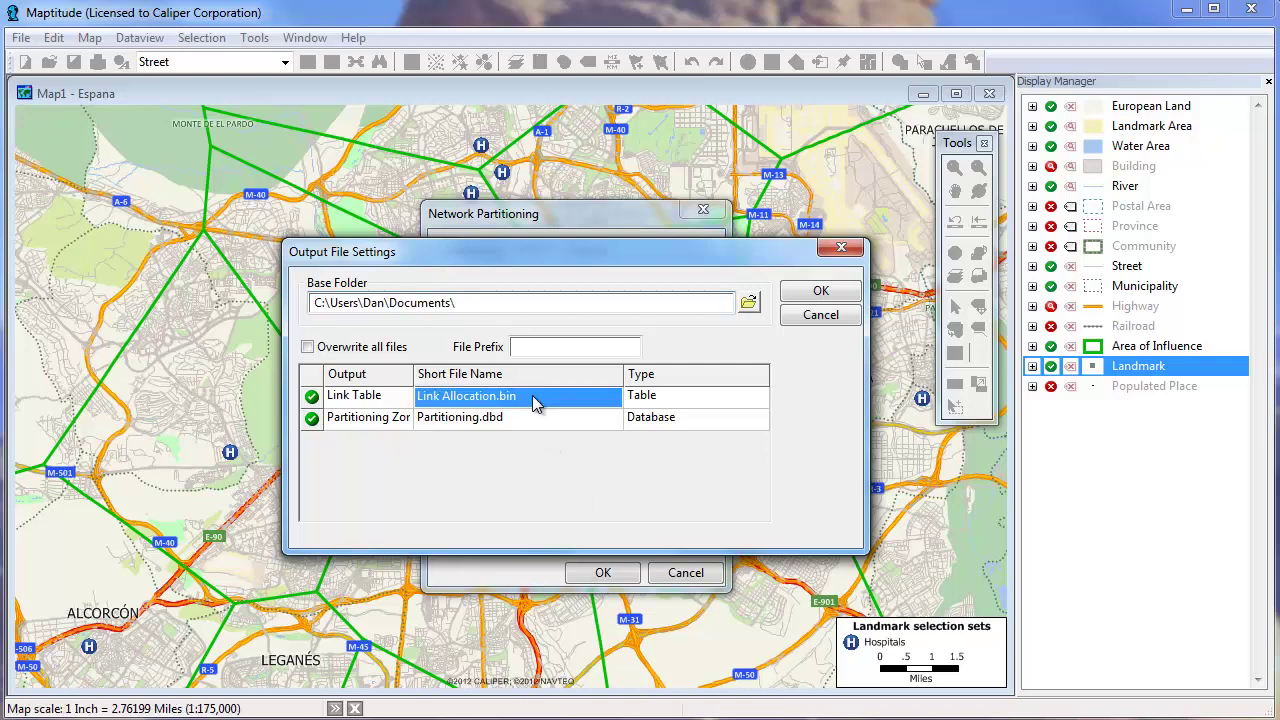
text(Hospital Partition)
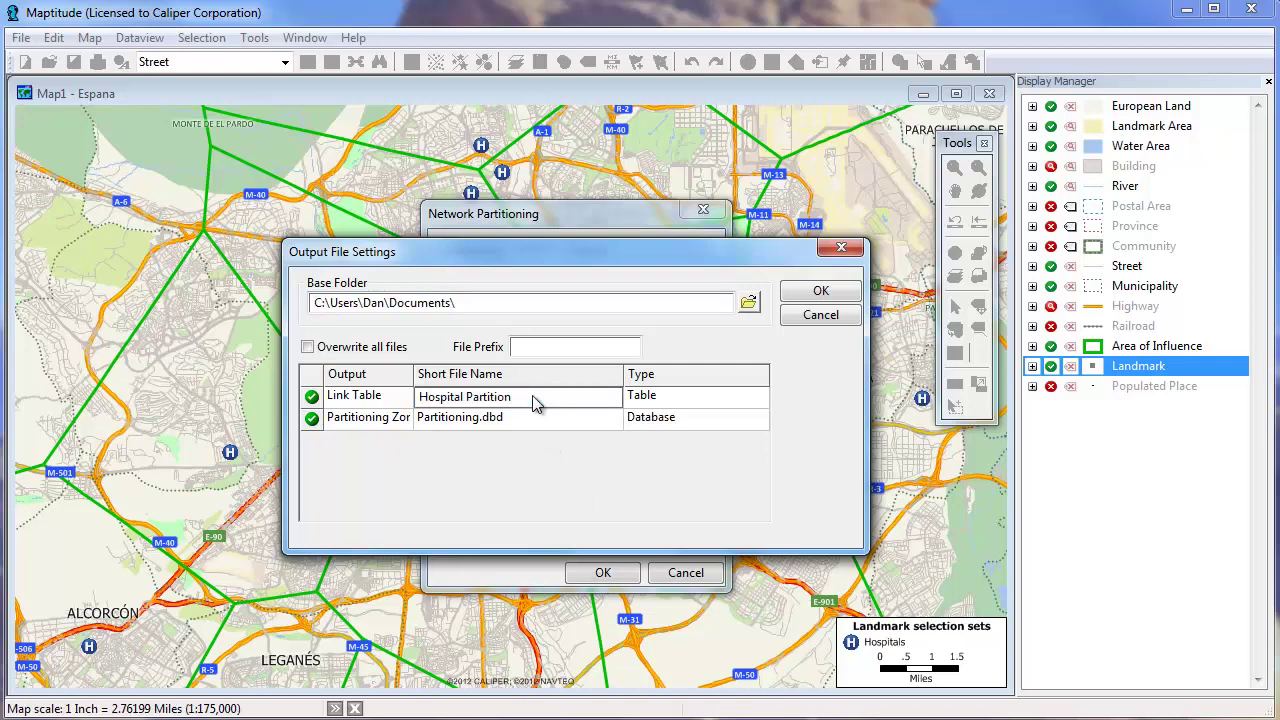
click(541, 428)
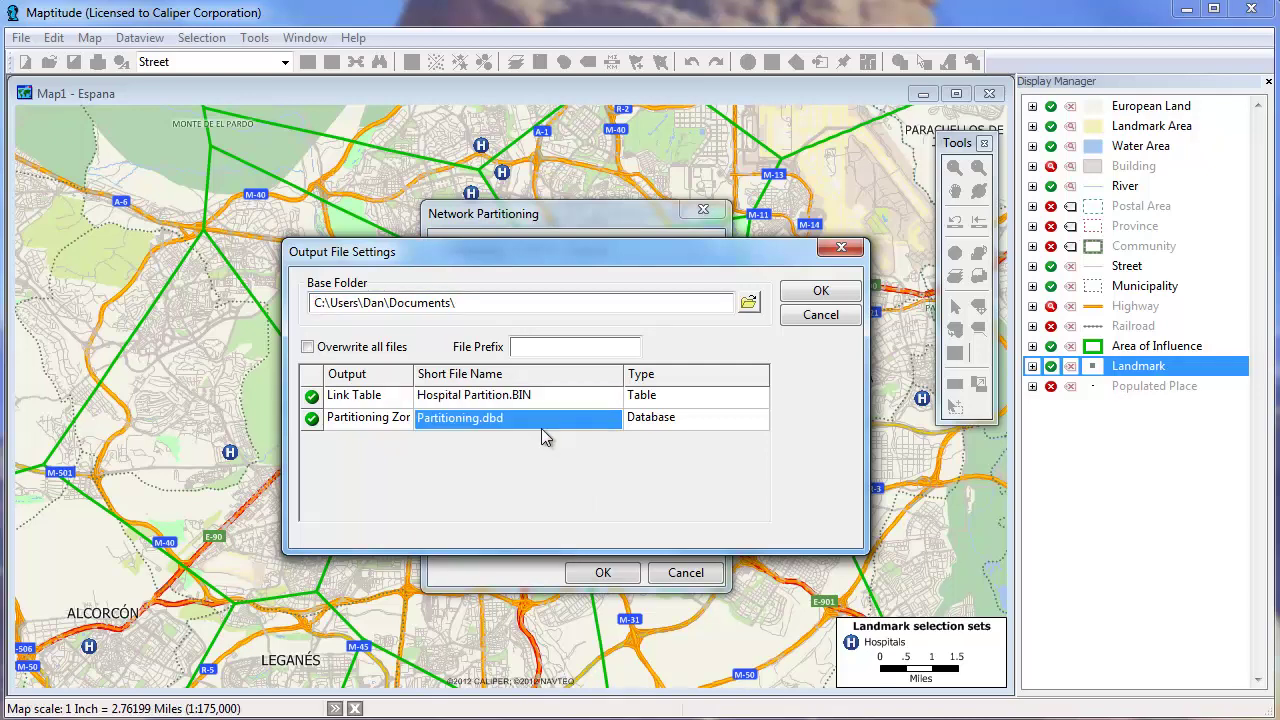
text(Hospital Territories)
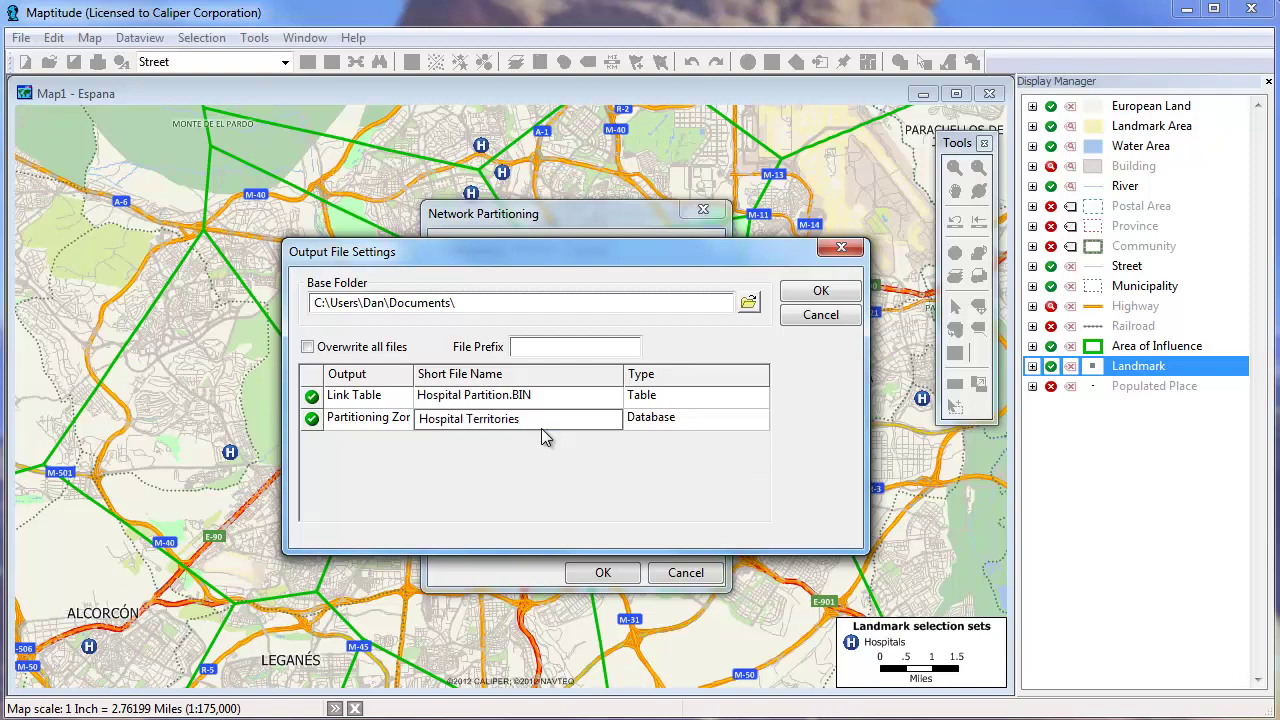
click(818, 292)
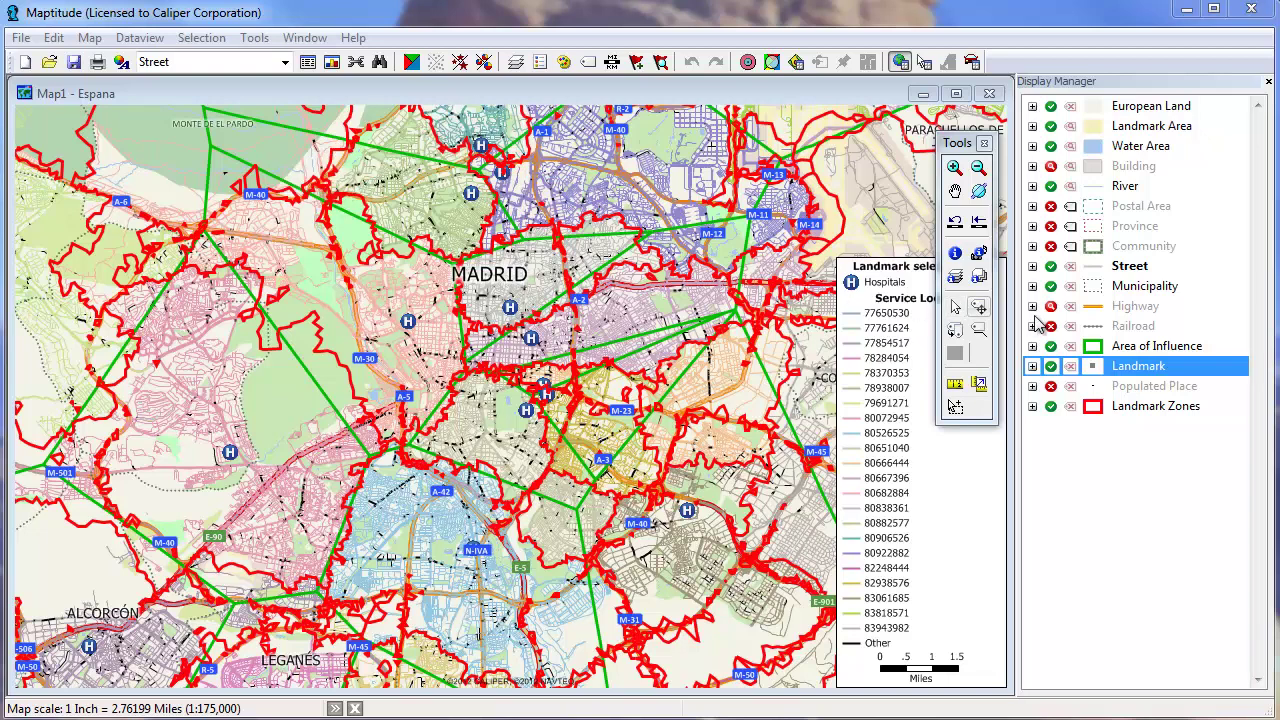
Hide the Area of Influence layer and close the Espana map without saving
click(1050, 346)
click(1050, 346)
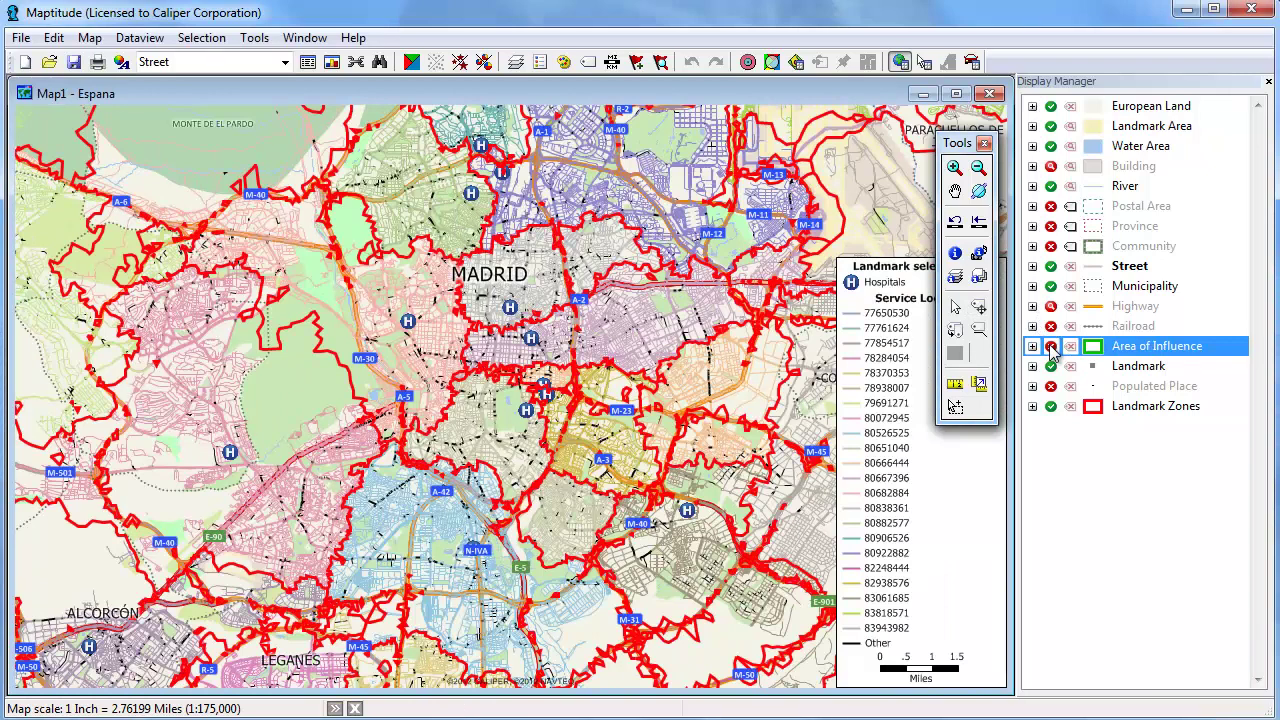
click(989, 94)
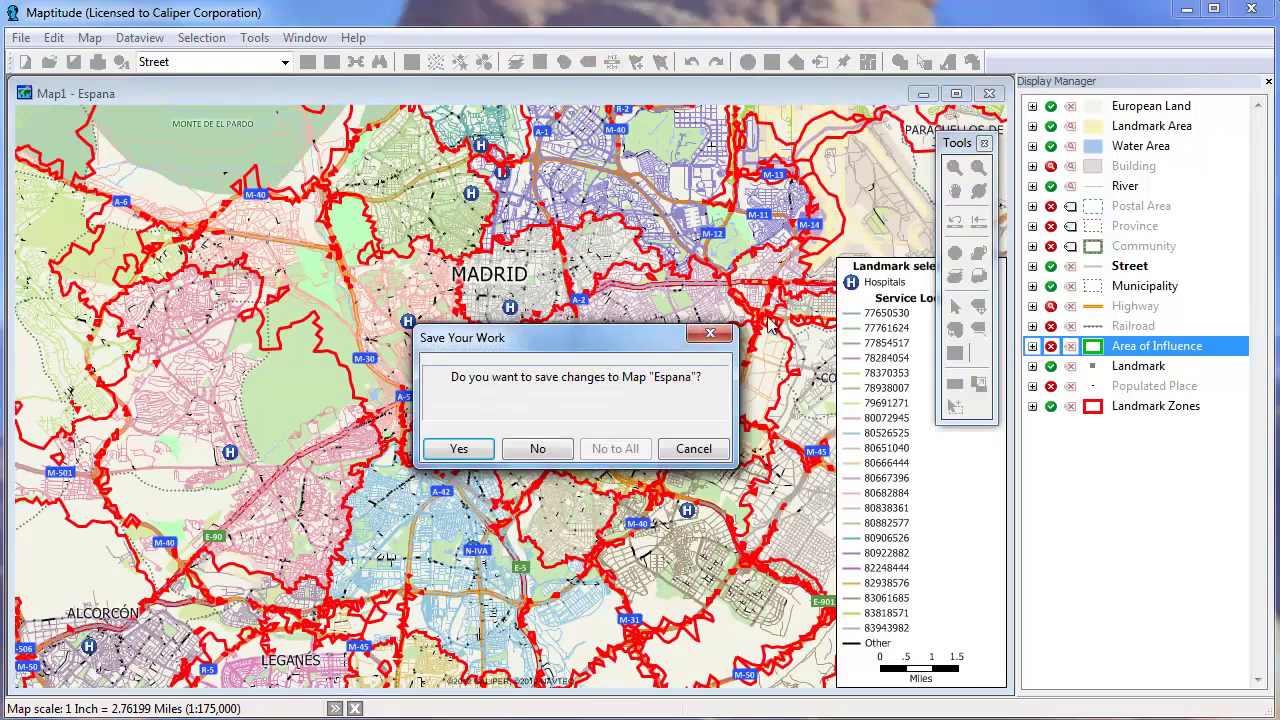
click(549, 456)
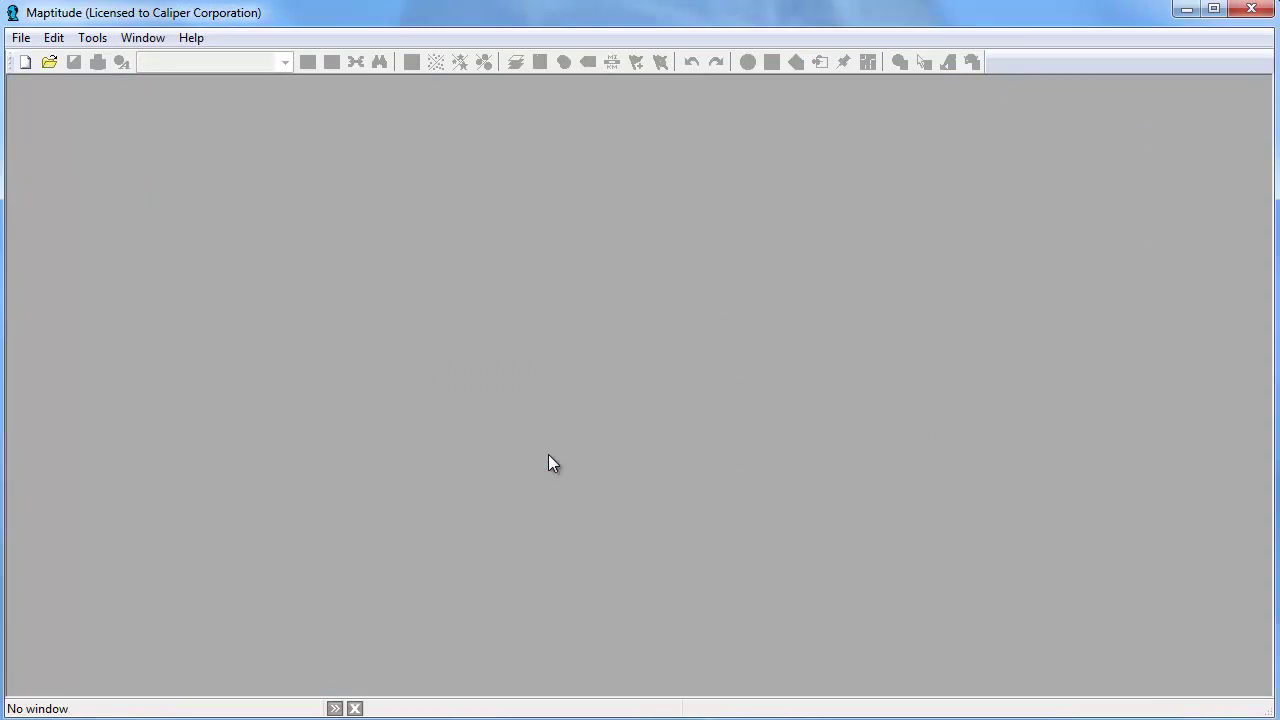
Make a new general purpose map of the United States with the map wizard
click(25, 62)
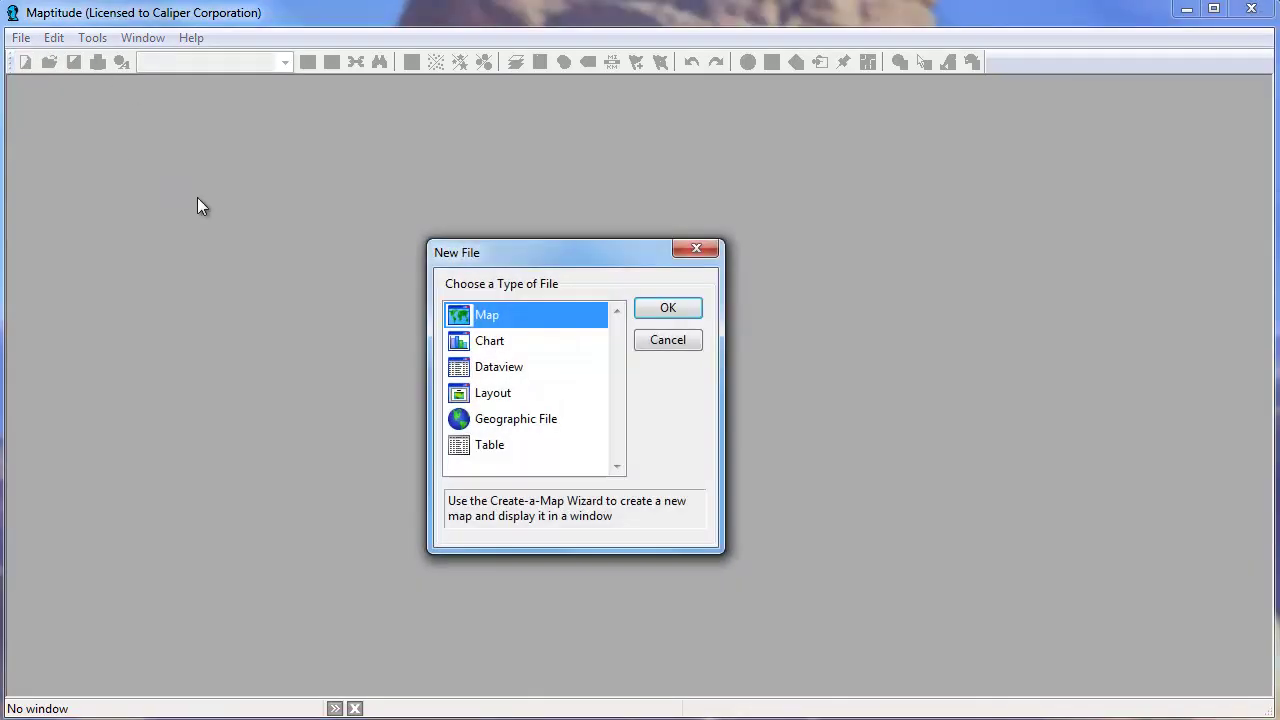
click(660, 309)
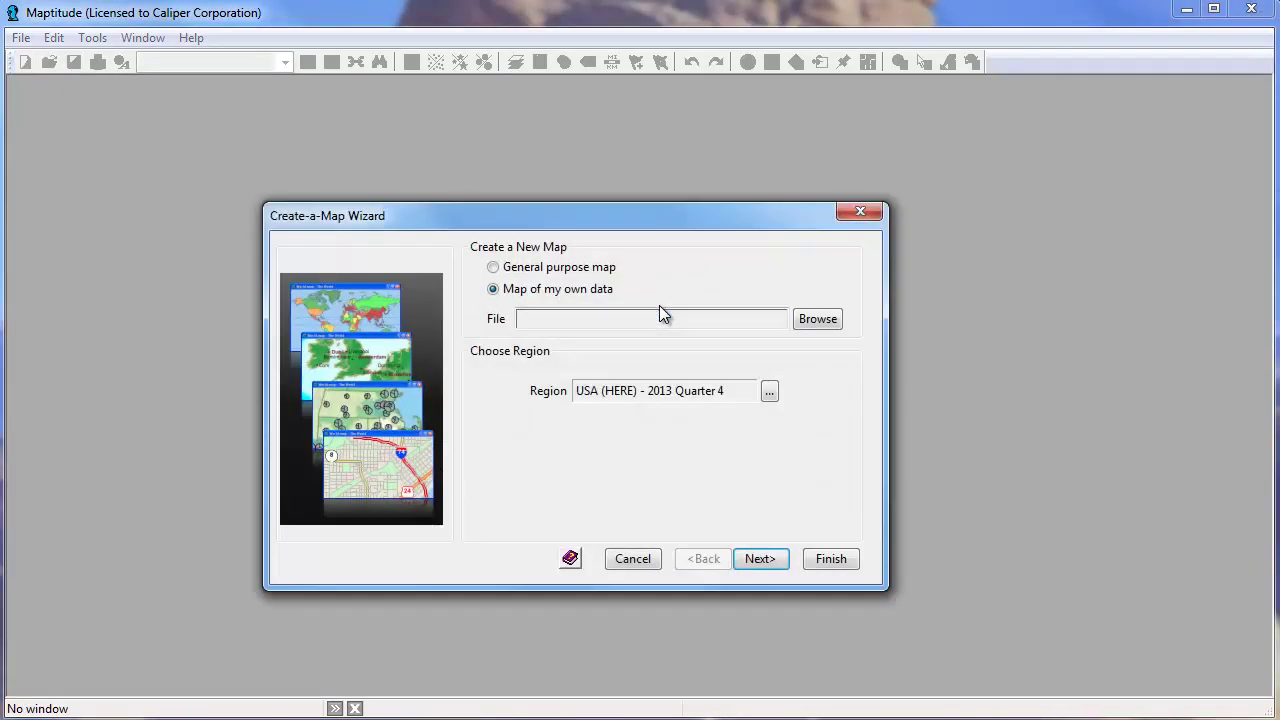
click(543, 268)
click(522, 462)
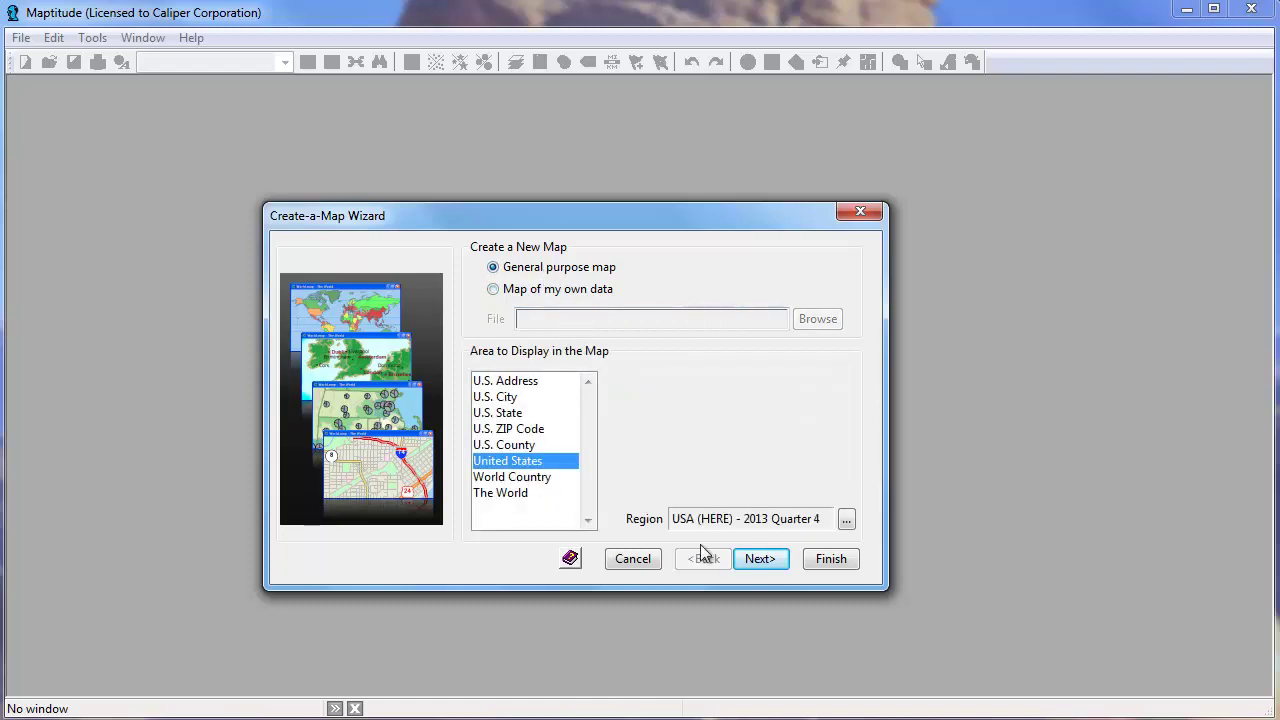
click(838, 562)
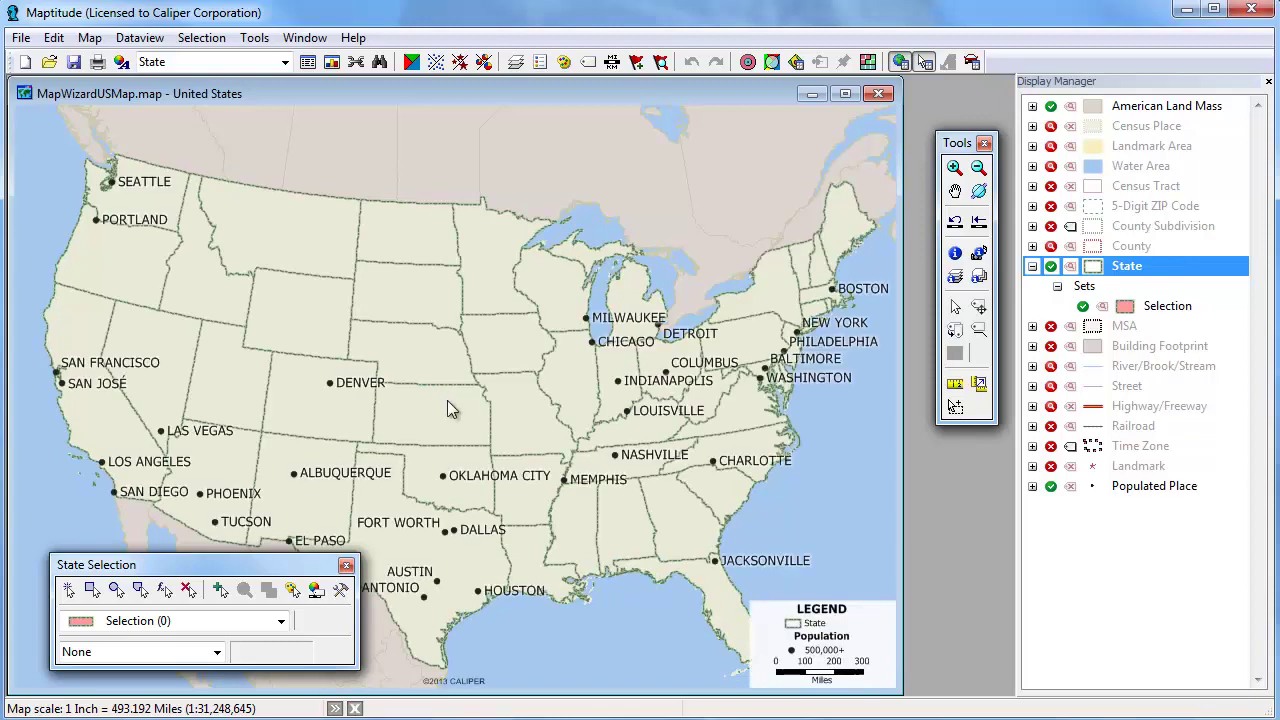
Open the Excel worksheet Sales District Assignments as a table
click(50, 62)
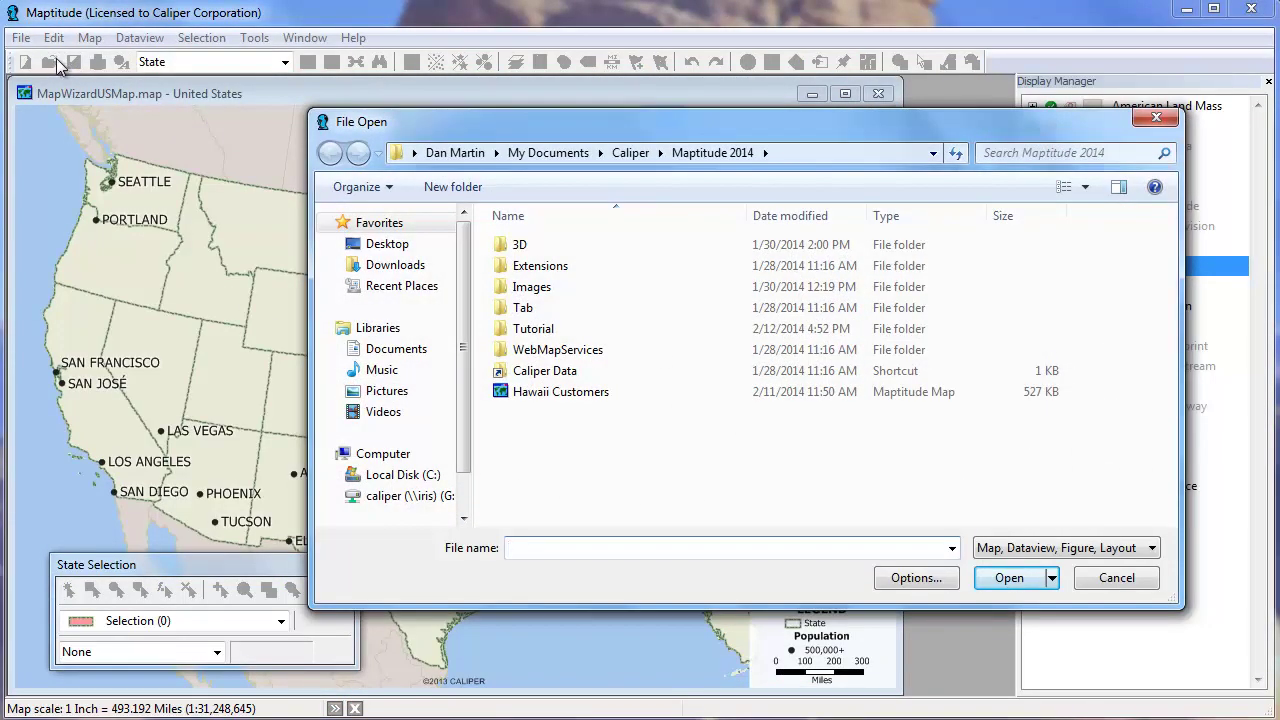
click(994, 547)
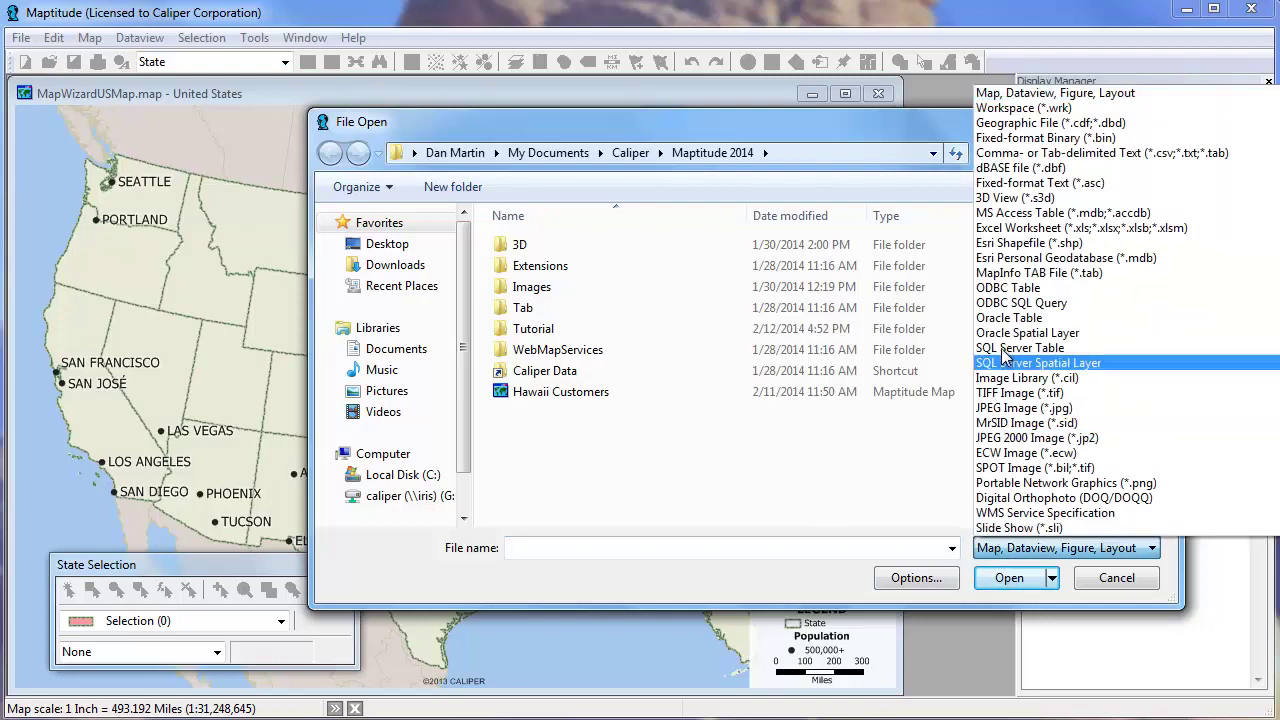
click(1003, 227)
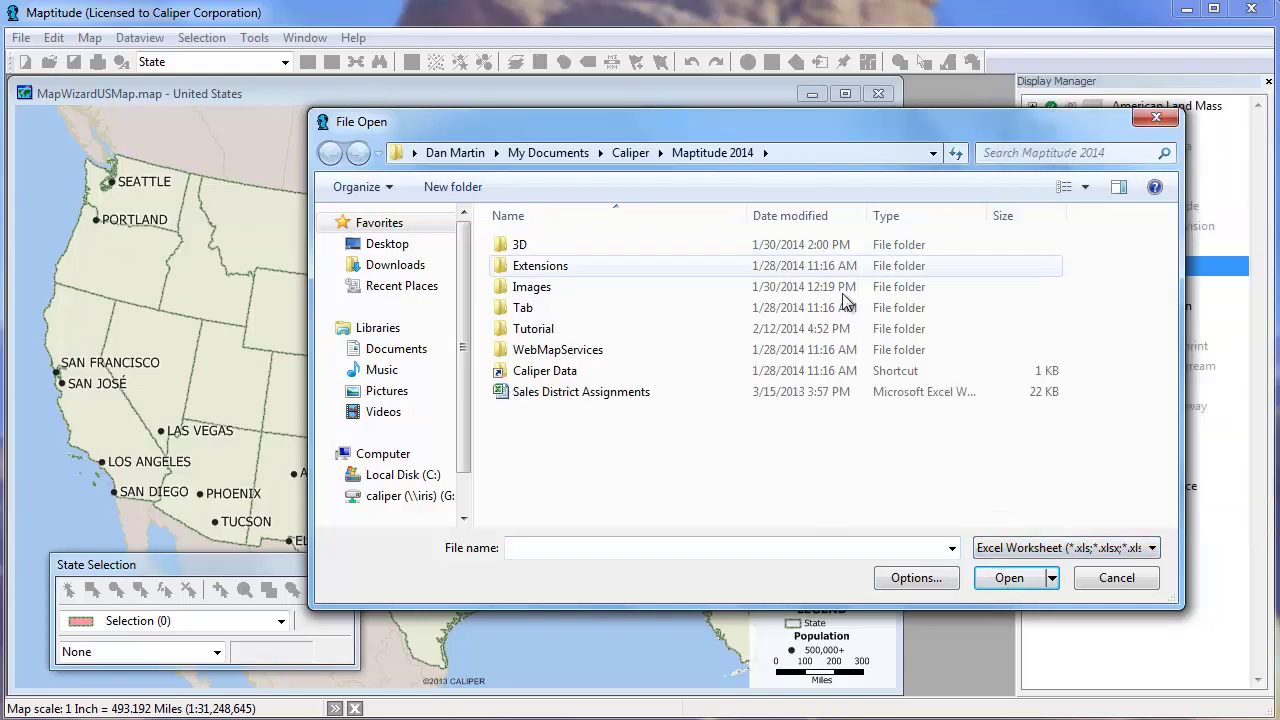
click(657, 391)
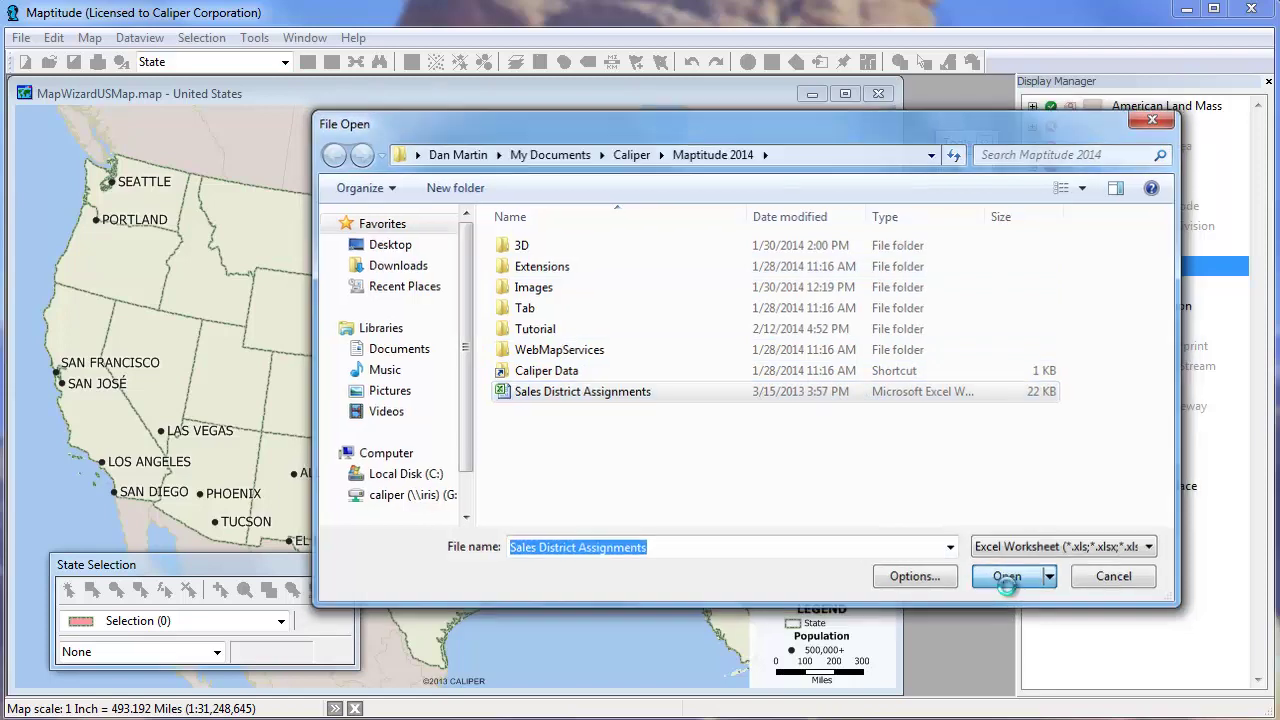
click(1009, 585)
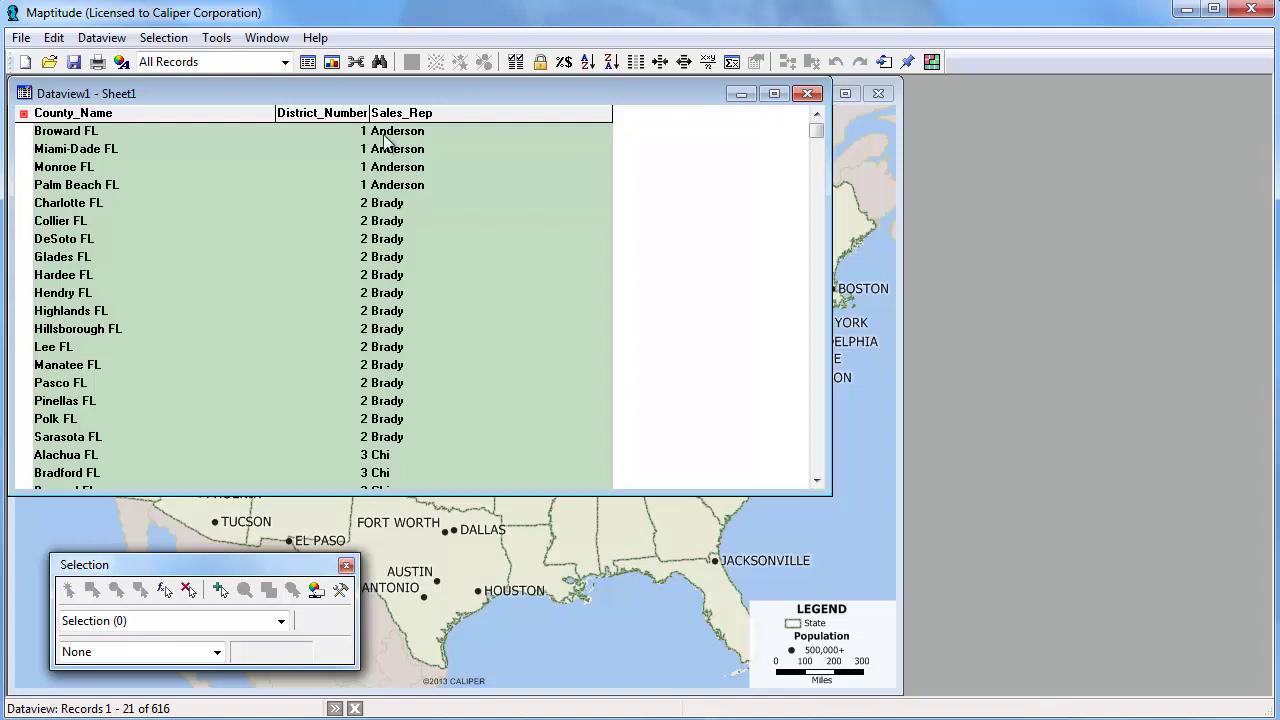
Create a district layer named Sales Territories based on the County_Name field
click(215, 38)
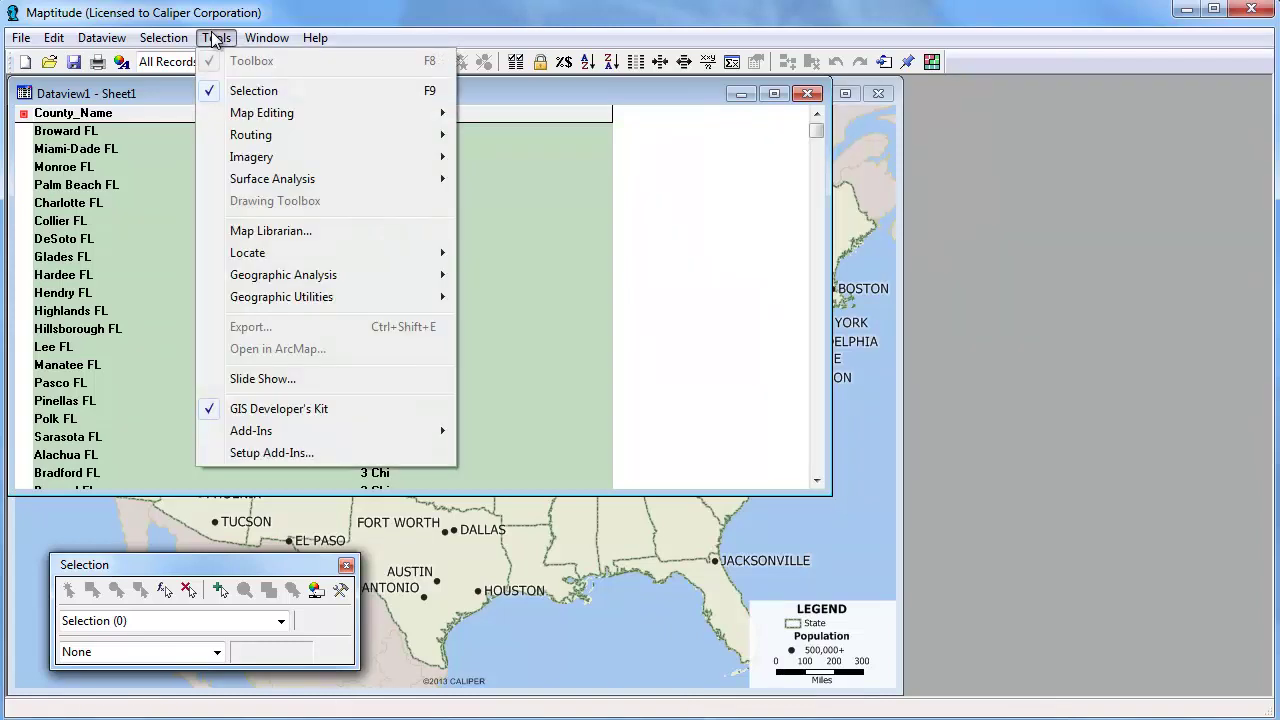
mouse_move(300, 278)
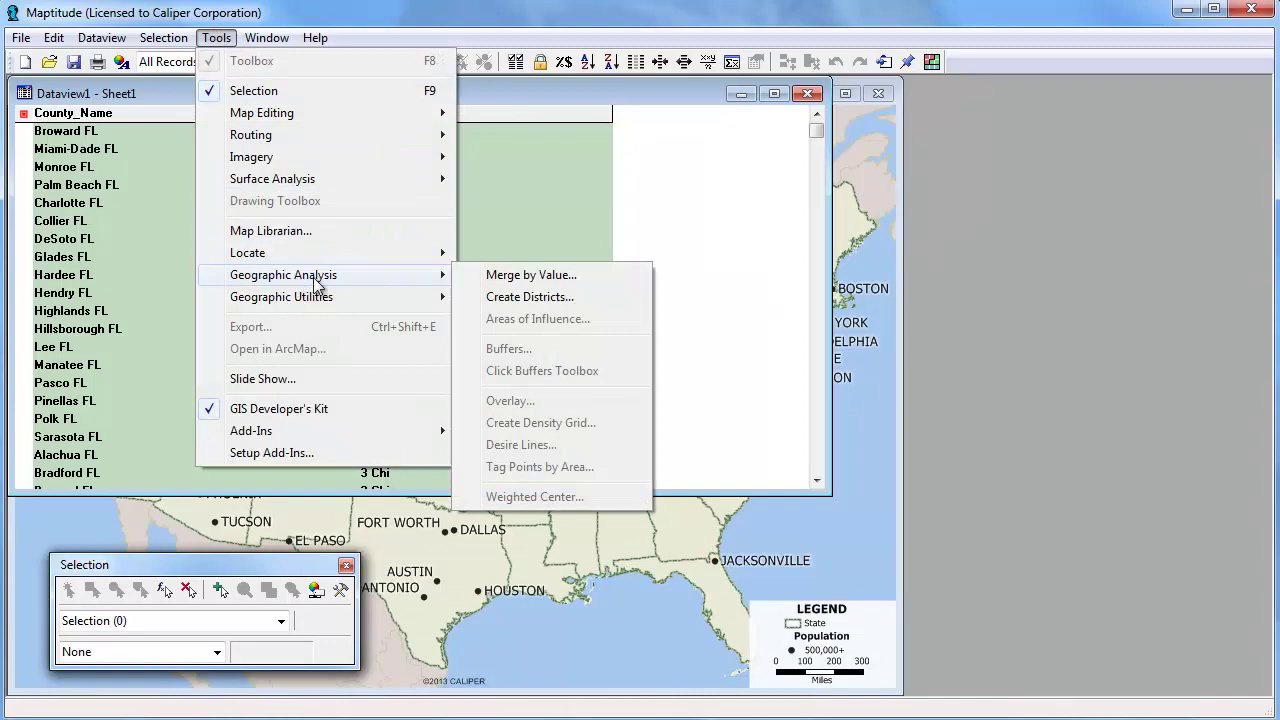
click(500, 298)
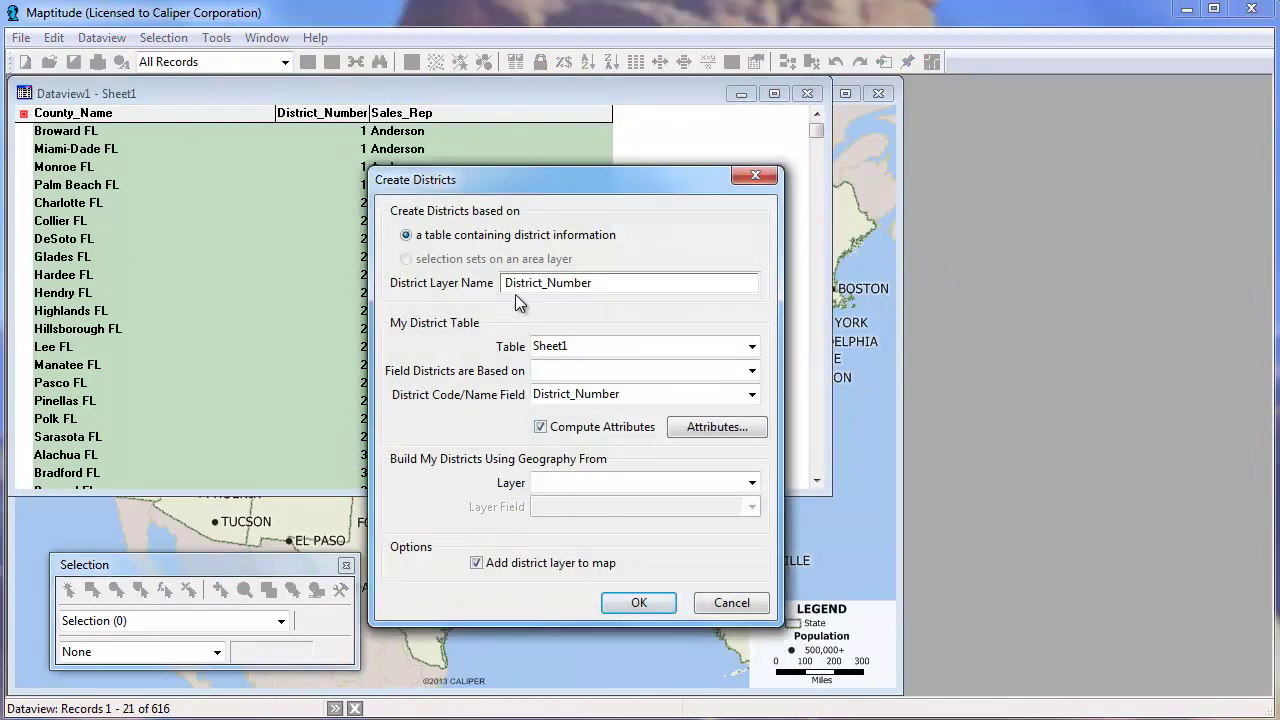
drag(604, 283, 400, 283)
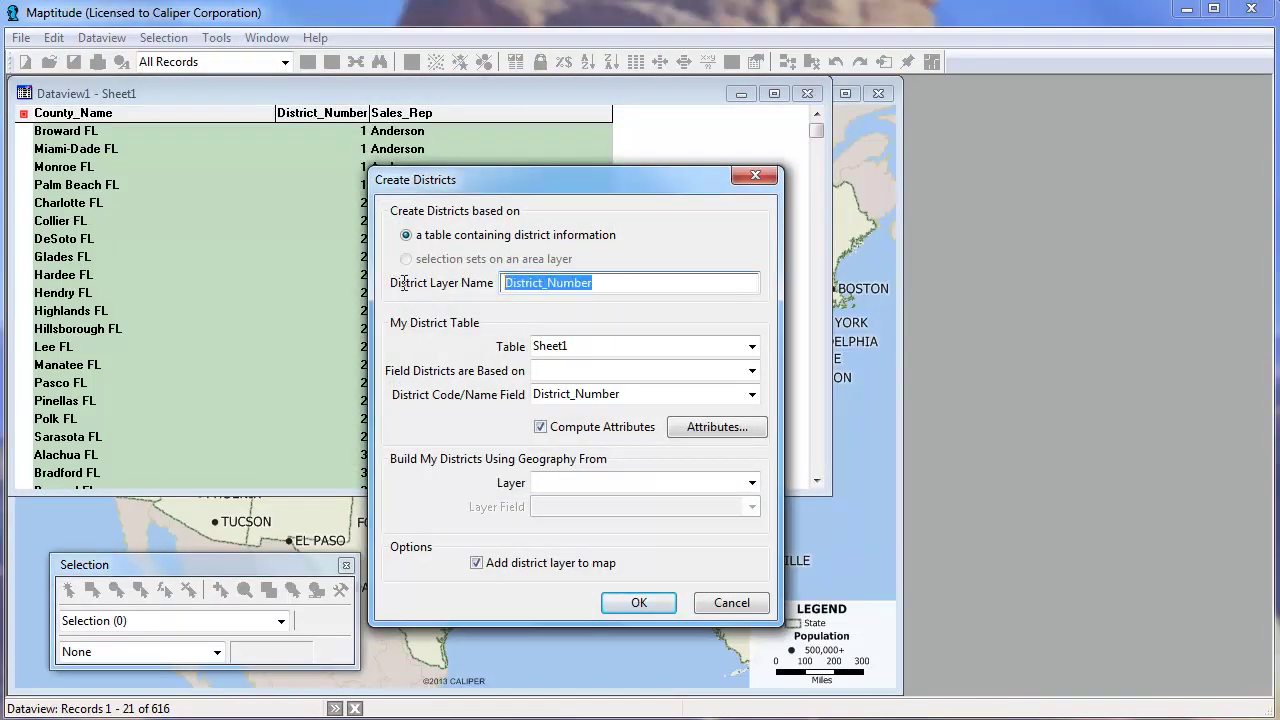
text(Sales Territories)
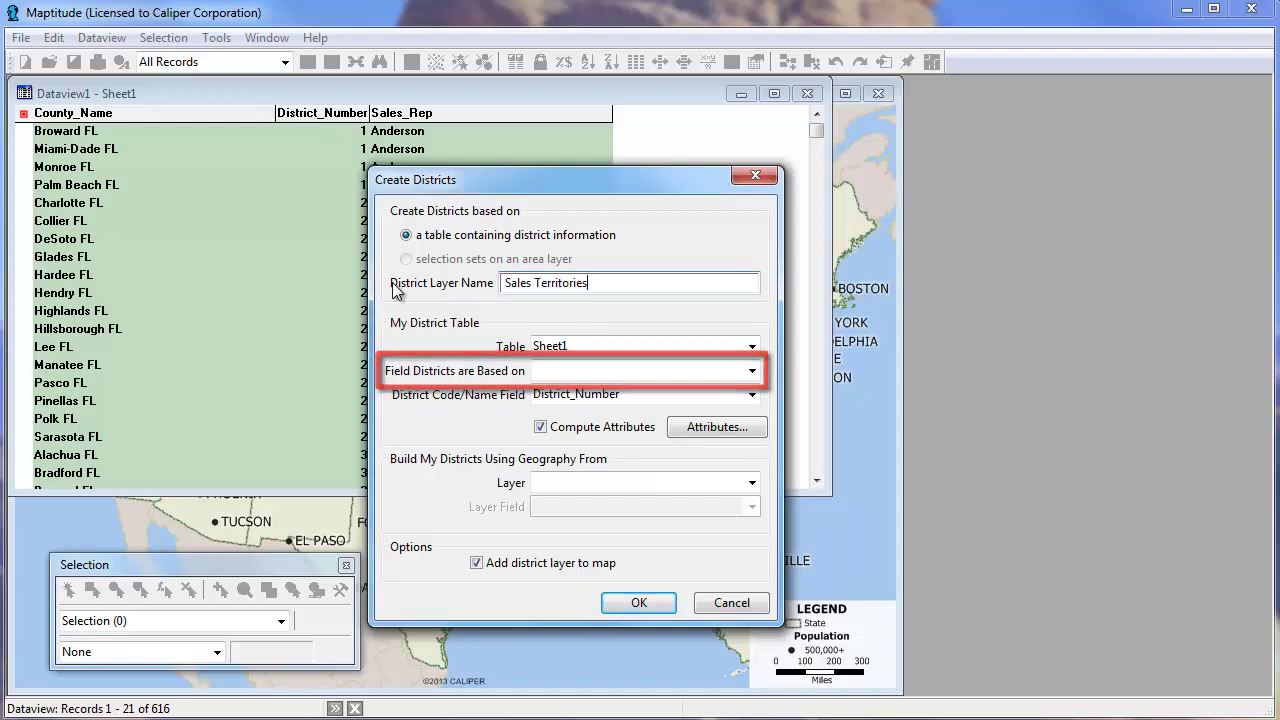
click(618, 378)
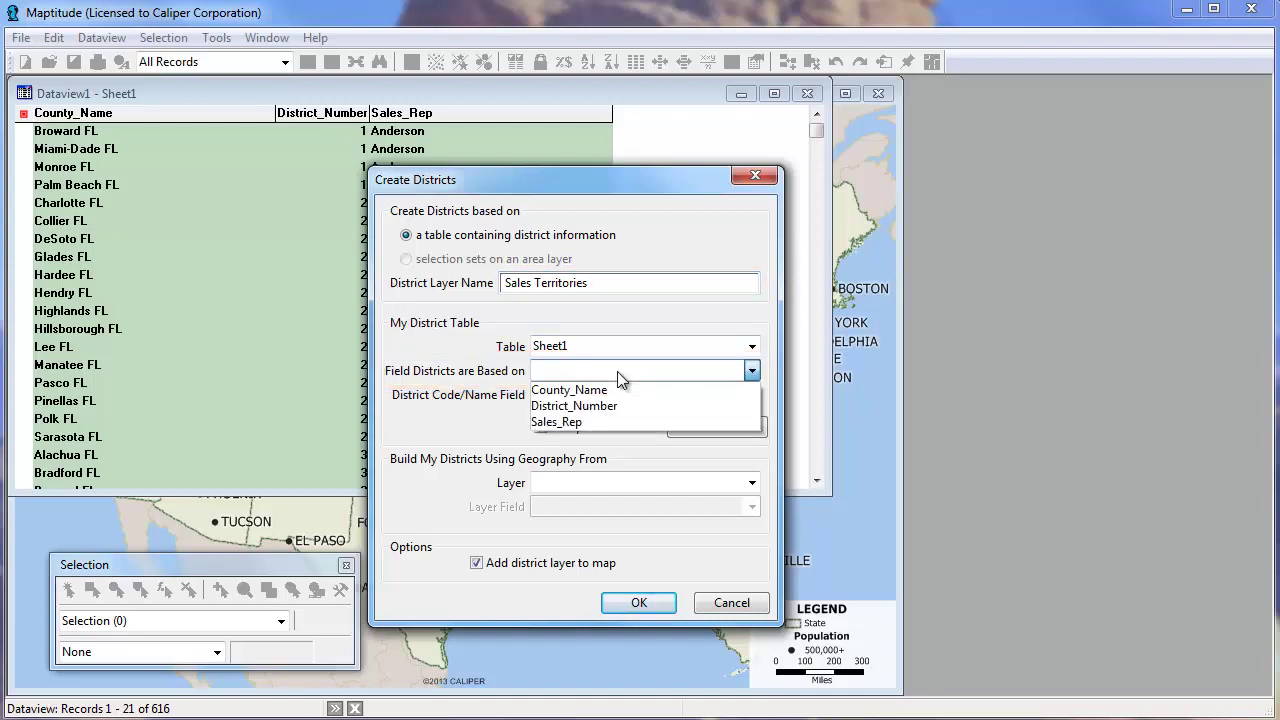
click(620, 397)
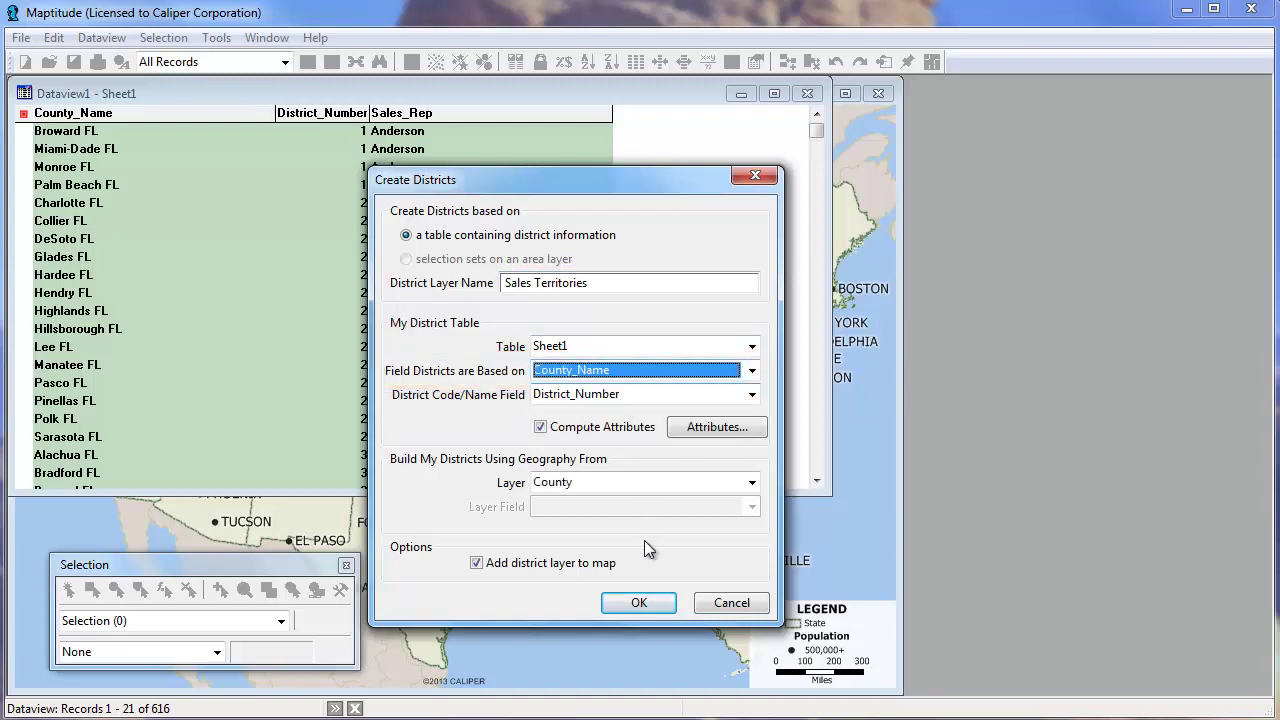
click(646, 603)
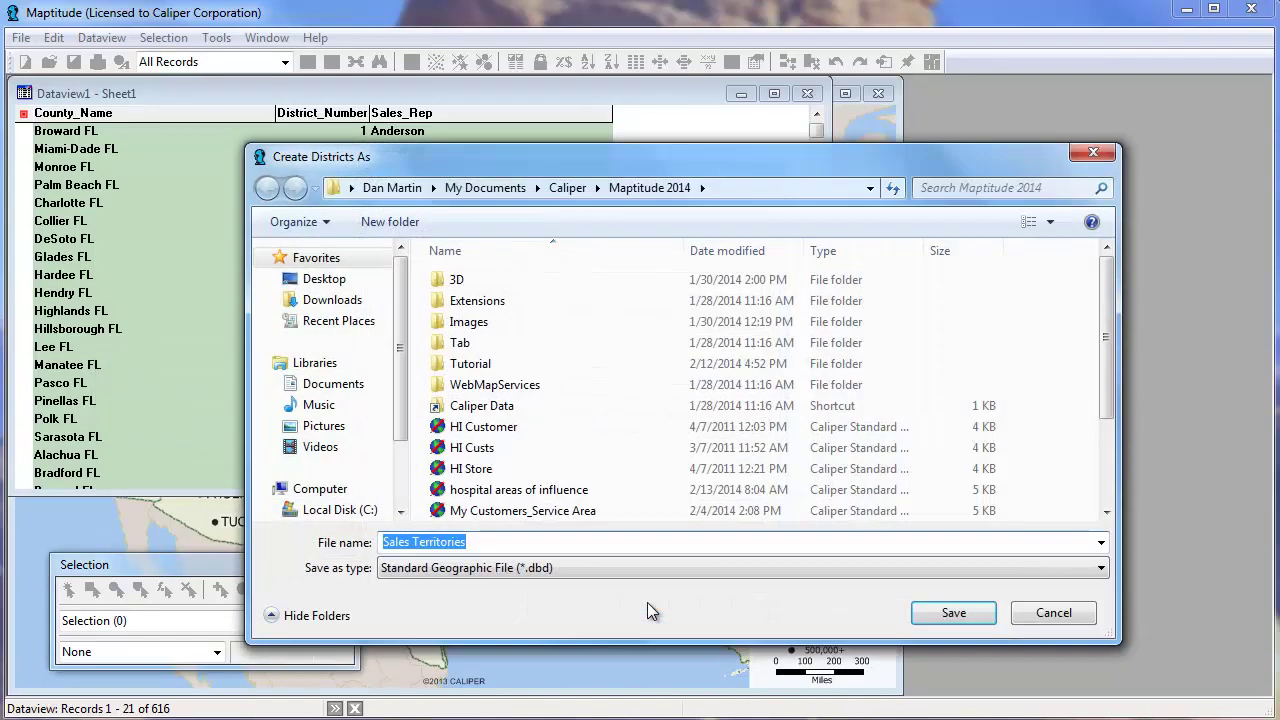
Save the Sales Territories layer file and close the map without saving changes
click(959, 620)
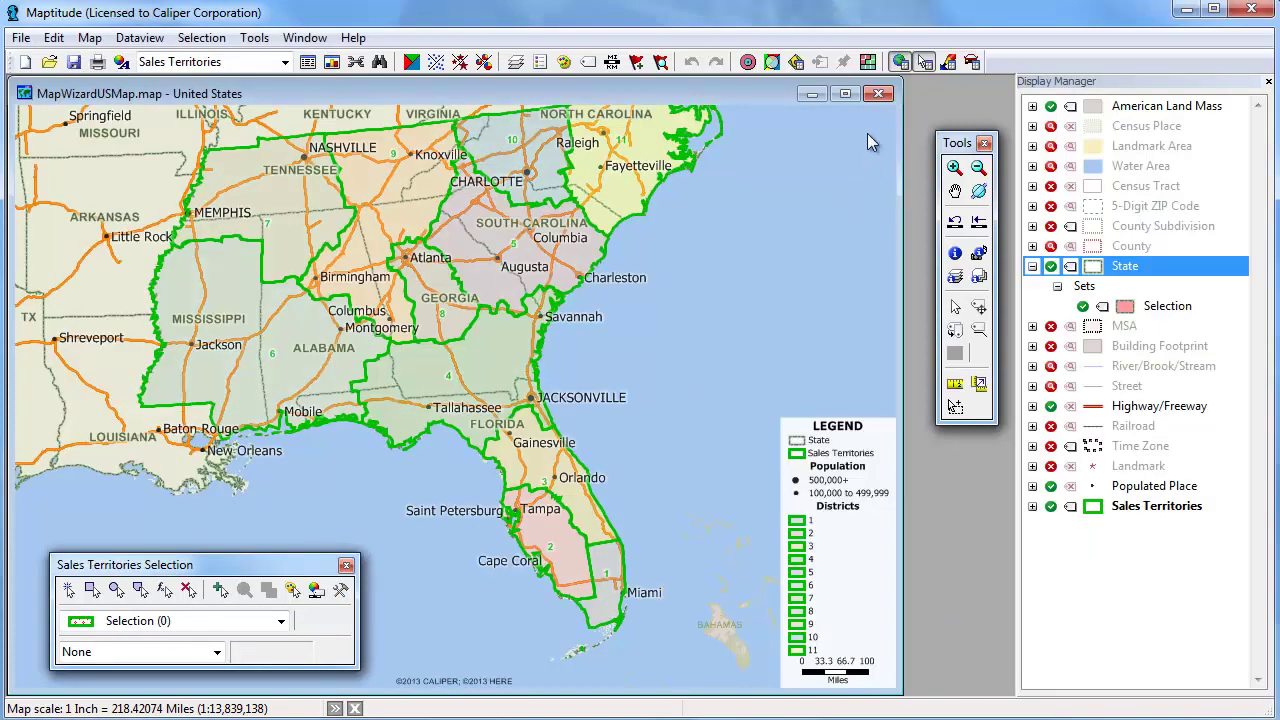
click(879, 93)
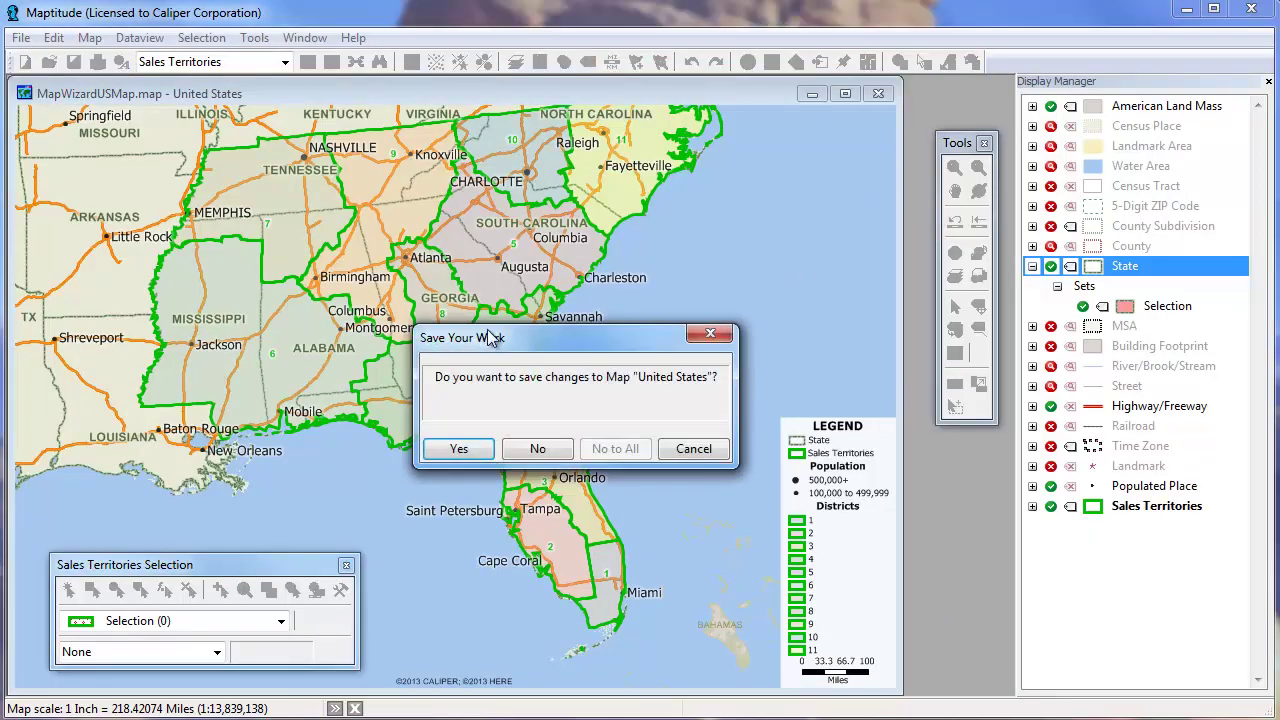
click(535, 449)
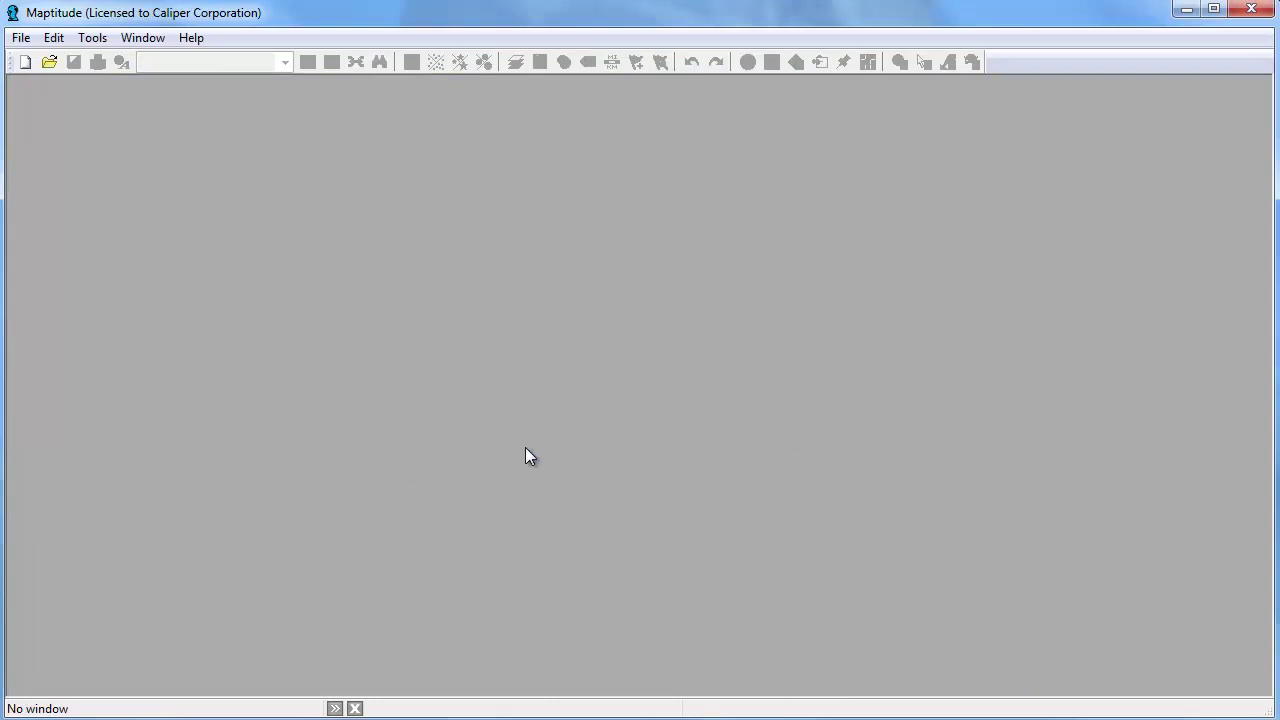
Create another default United States map with the Create-a-Map Wizard
click(25, 62)
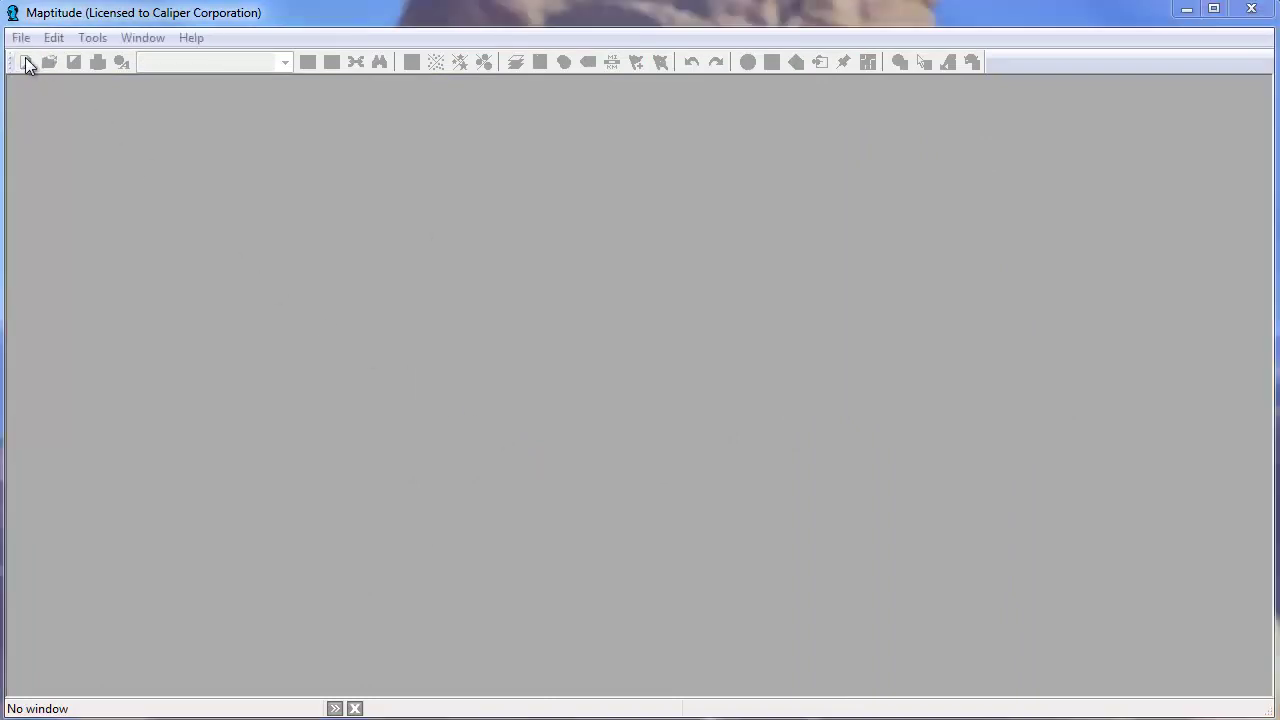
click(658, 309)
click(829, 564)
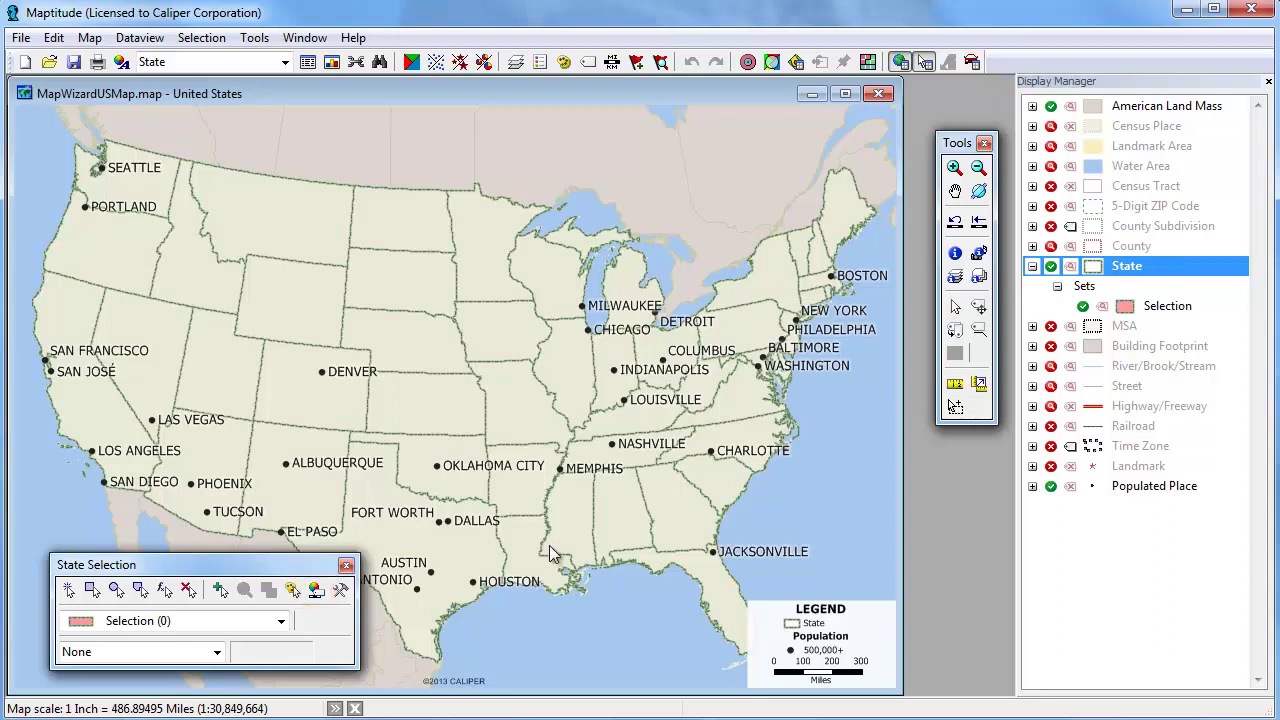
Add three empty State selection sets and rename Selection:1 to West
click(316, 591)
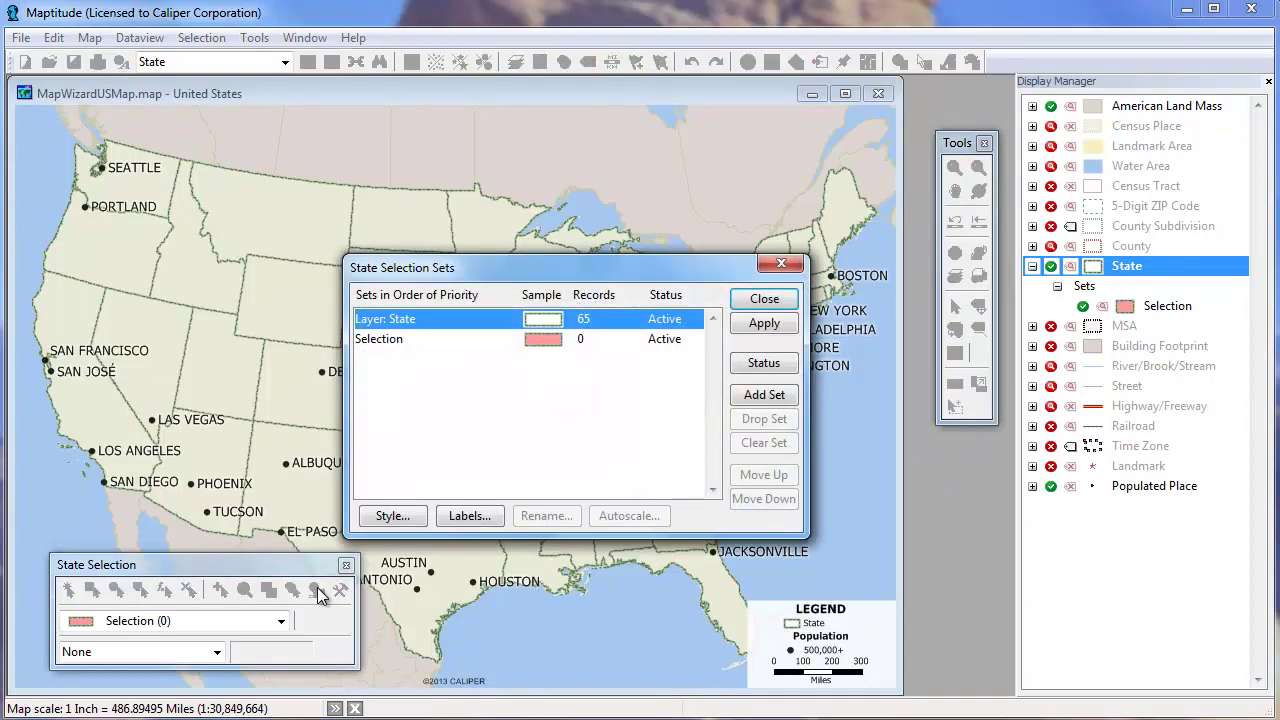
click(774, 396)
click(774, 396)
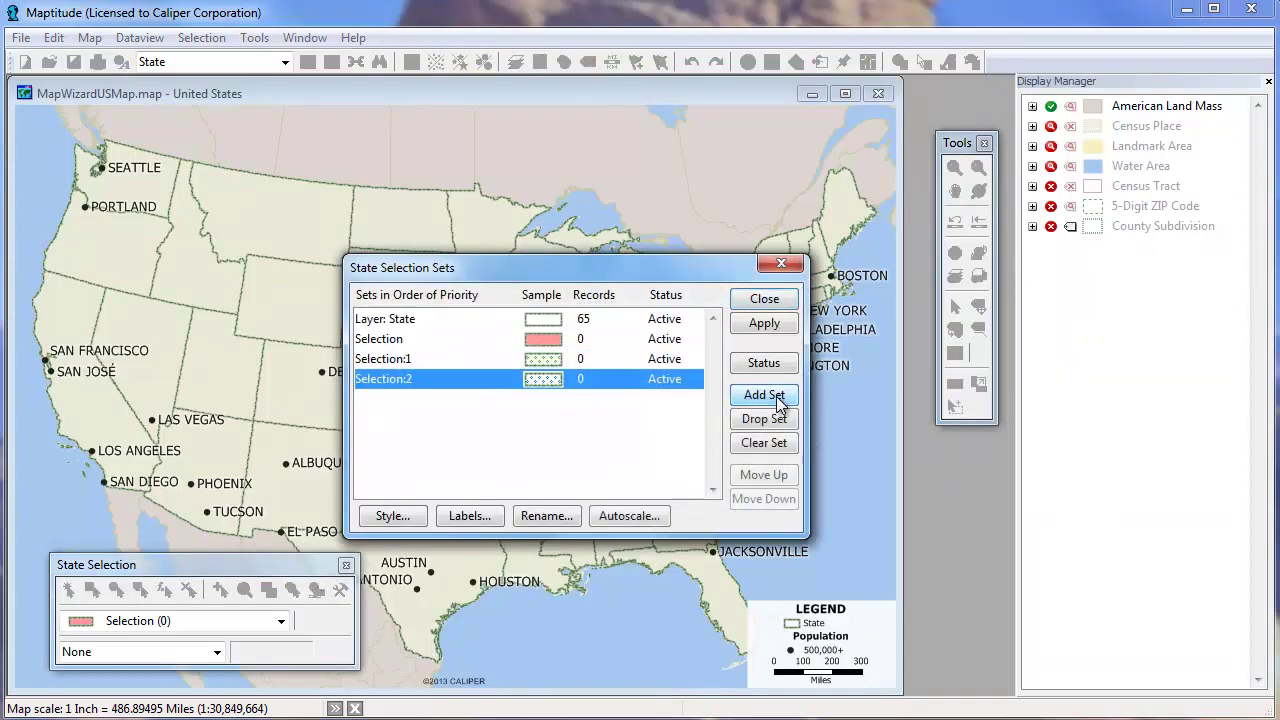
click(774, 396)
click(620, 358)
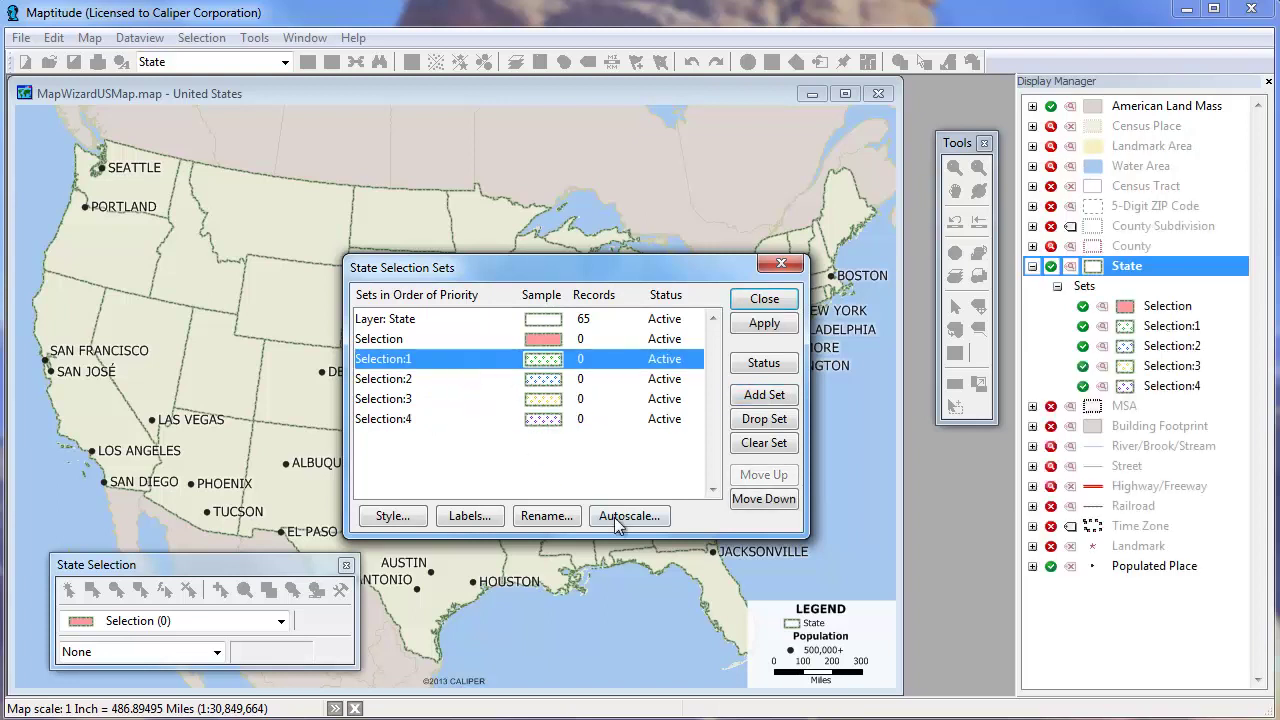
click(543, 516)
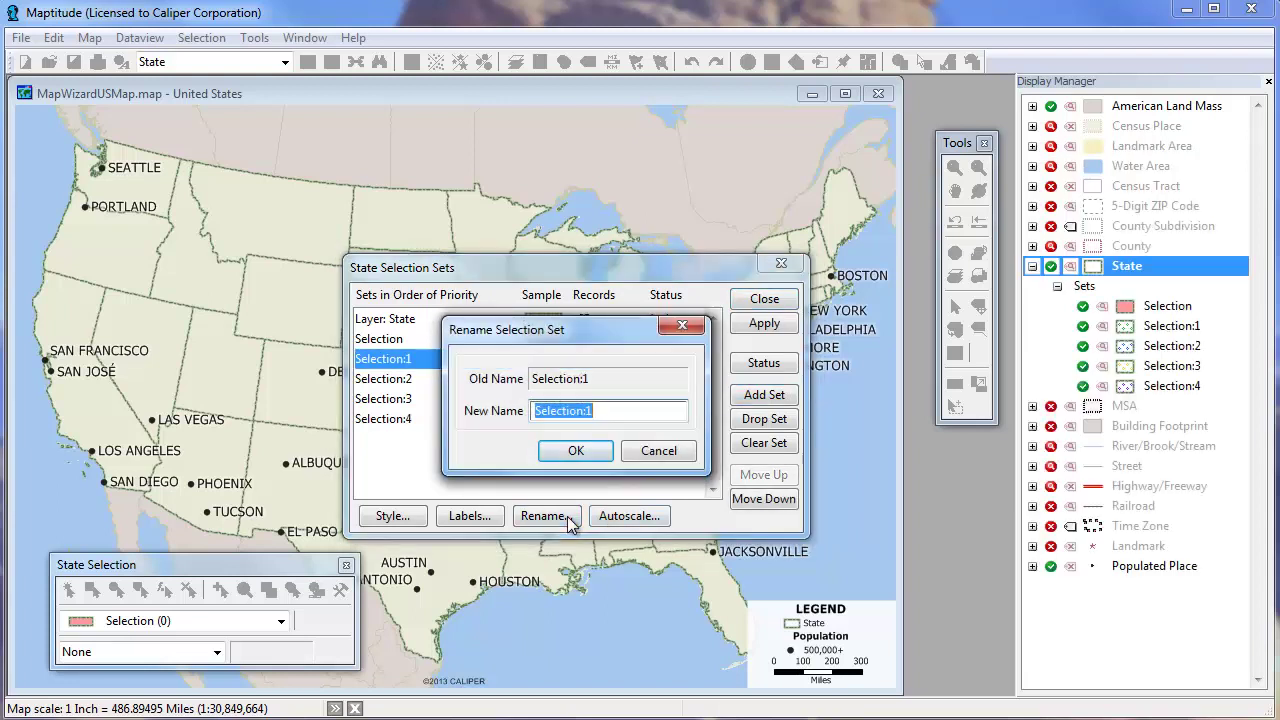
text(West)
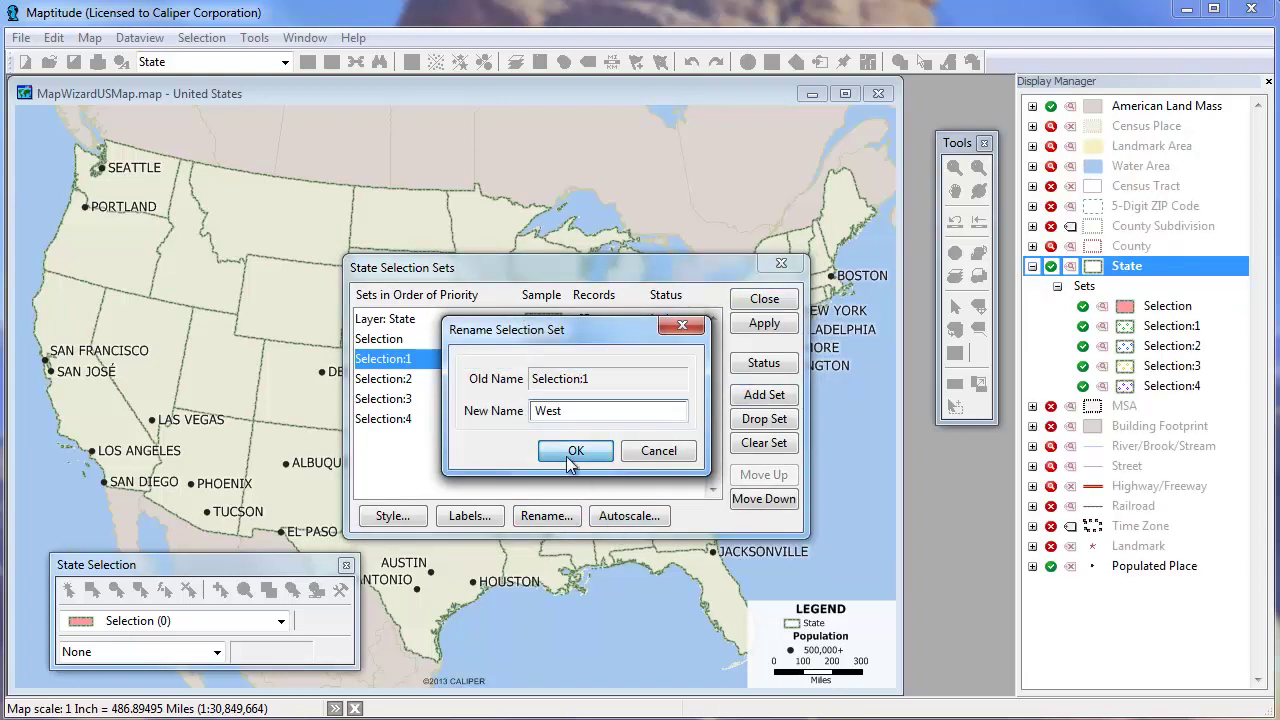
click(575, 451)
Rename Selection:2 to South and Selection:3 to Midwest
click(540, 379)
click(545, 516)
text(South)
click(575, 451)
click(490, 398)
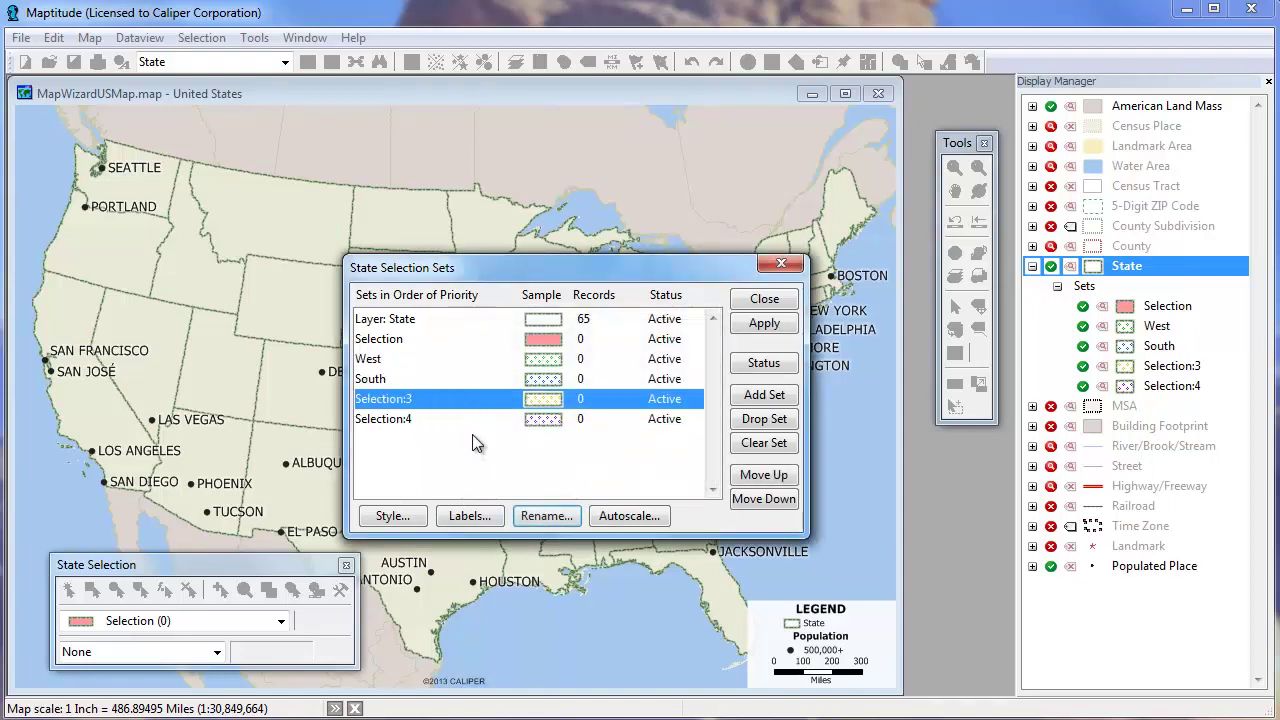
click(545, 516)
text(Midw)
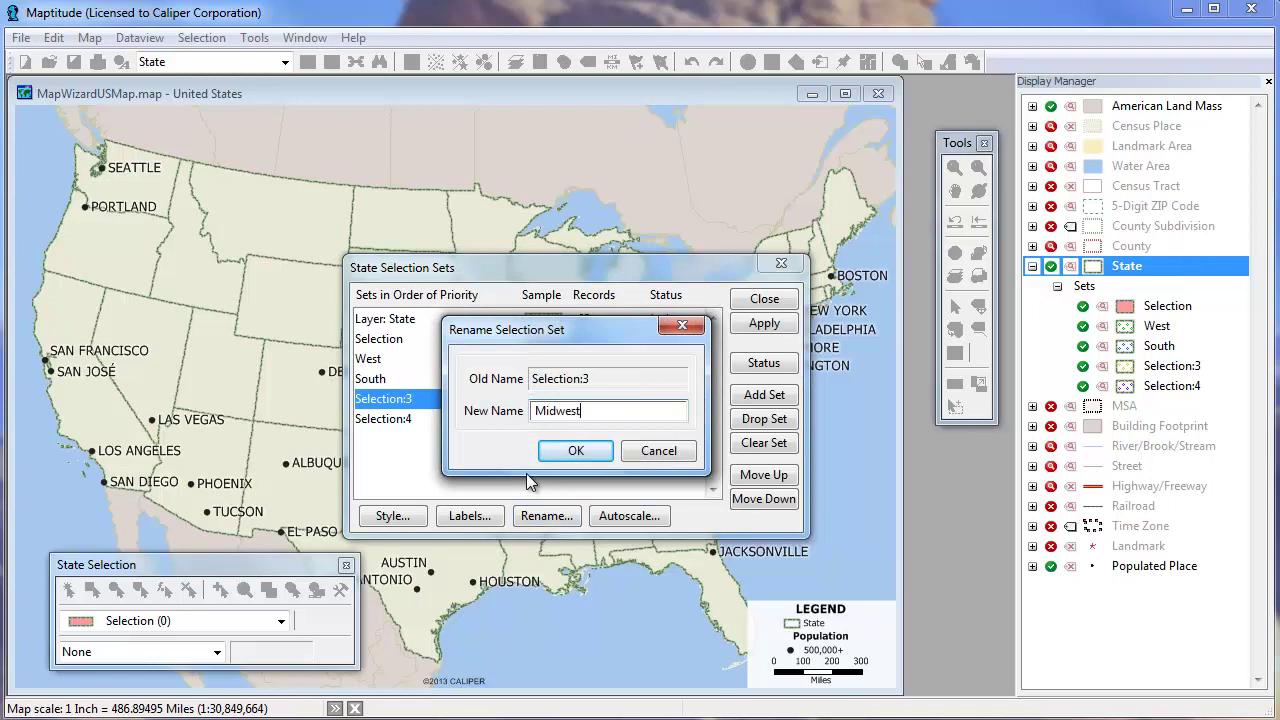
text(est)
click(600, 448)
Rename Selection:4 to Northeast and close the selection sets list
click(393, 420)
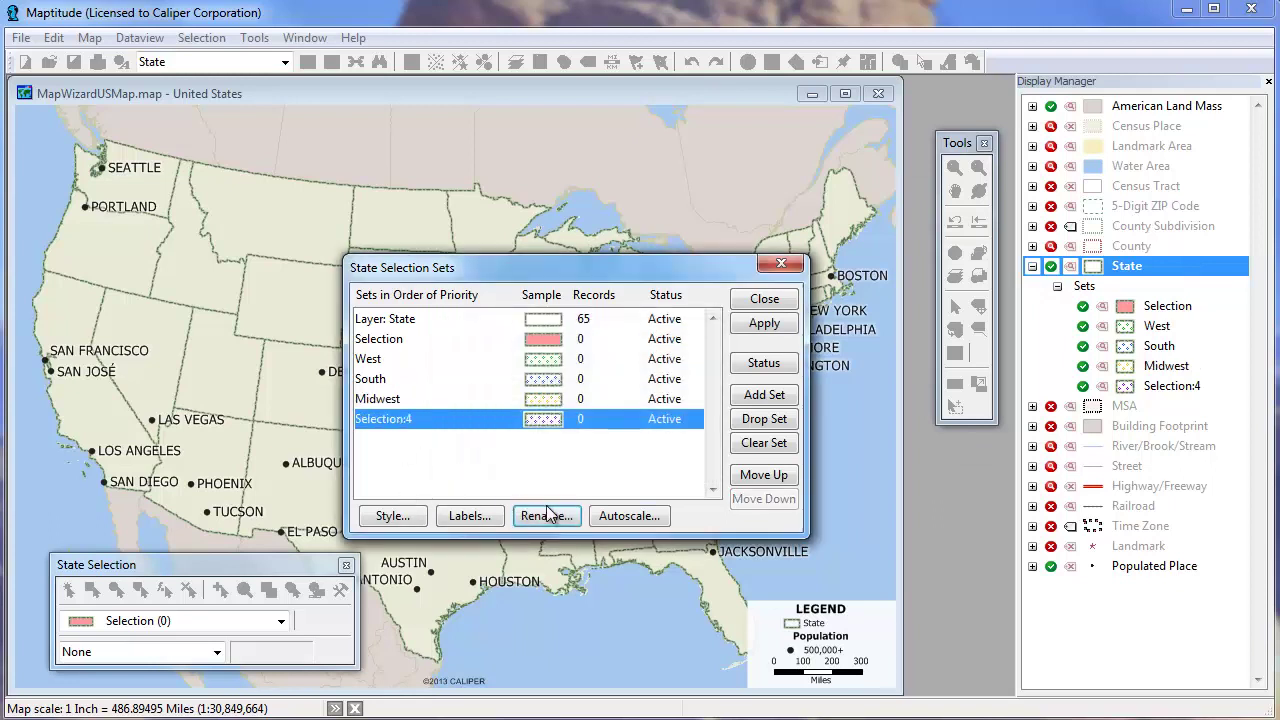
click(545, 516)
text(Northeast)
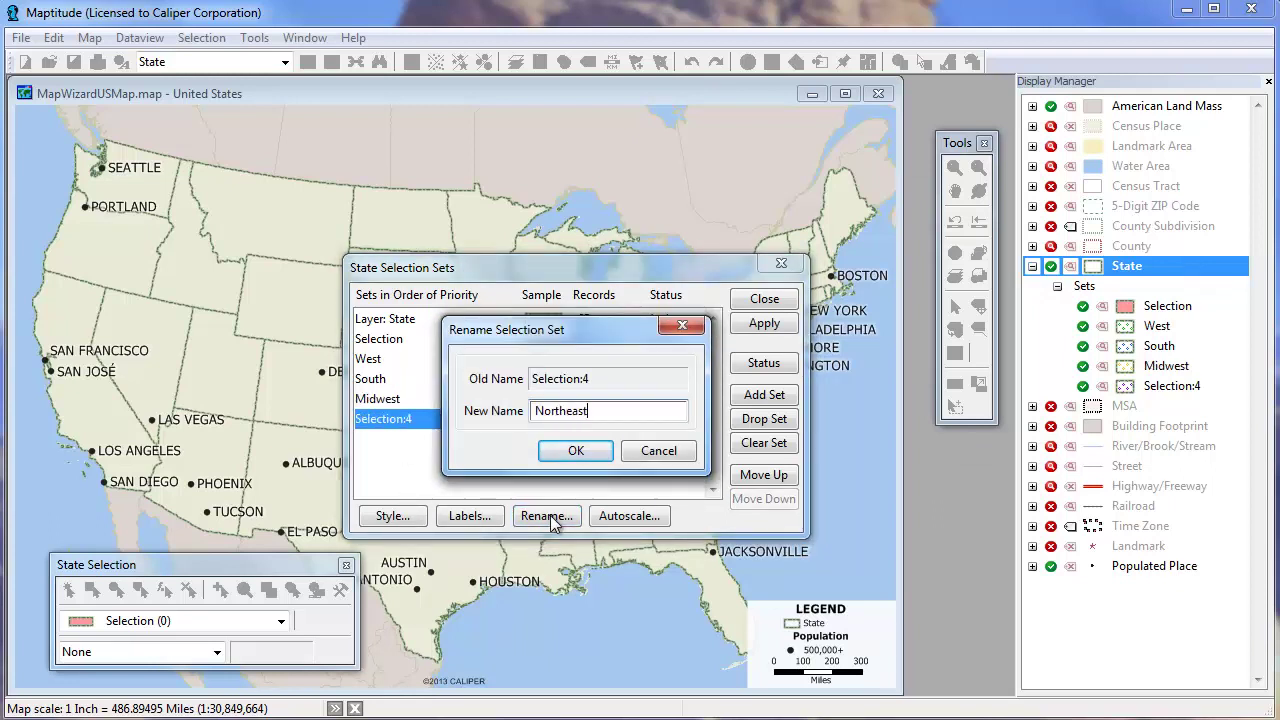
click(576, 450)
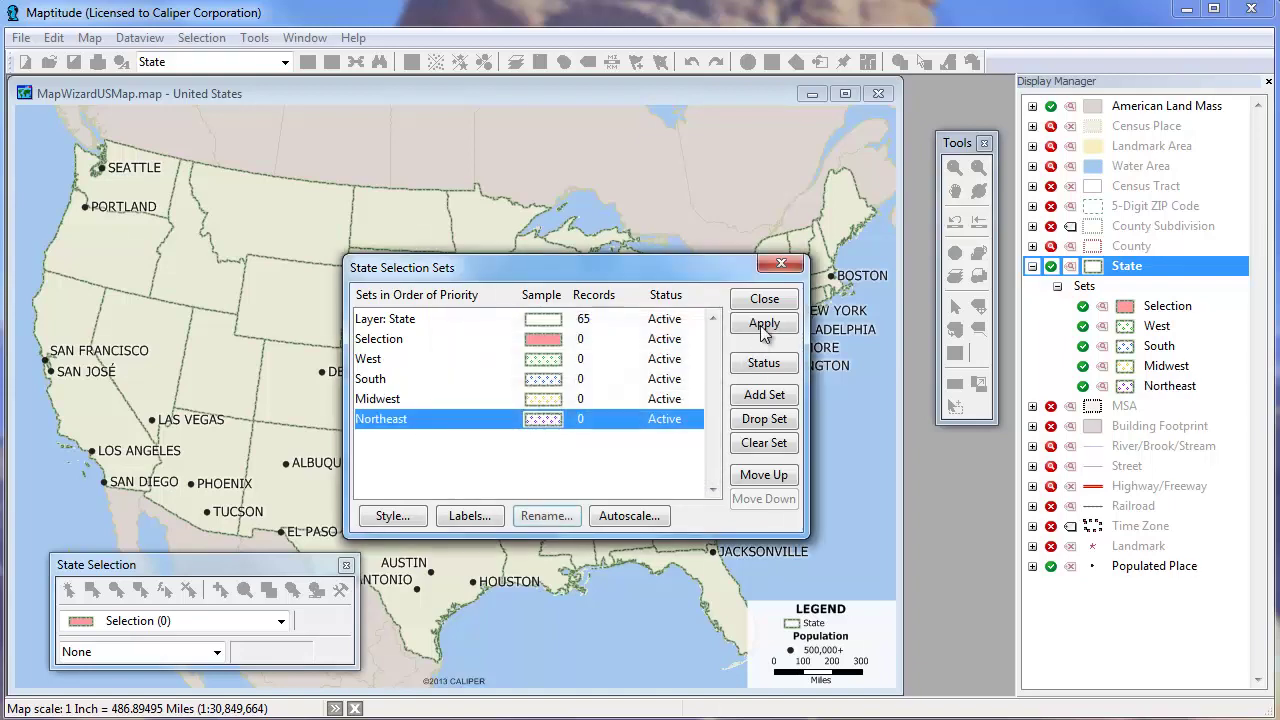
click(765, 300)
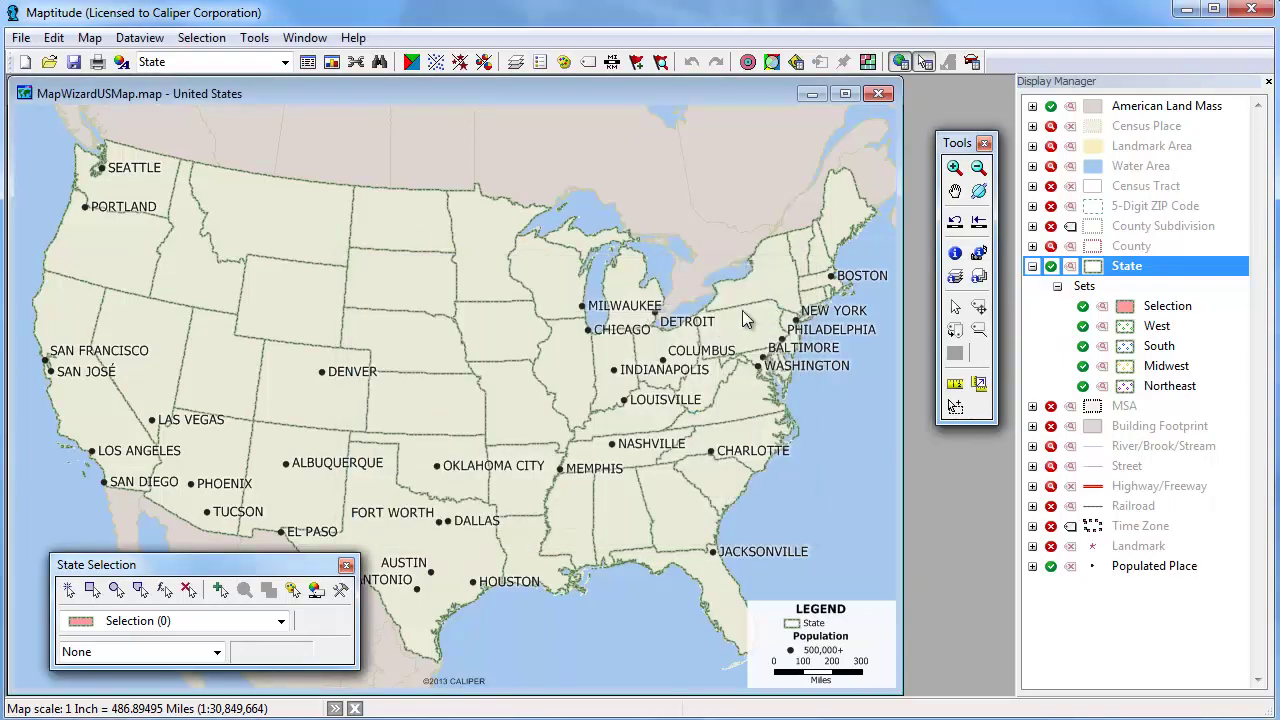
Make West the active set and polygon-select the 11 western states into it
click(282, 621)
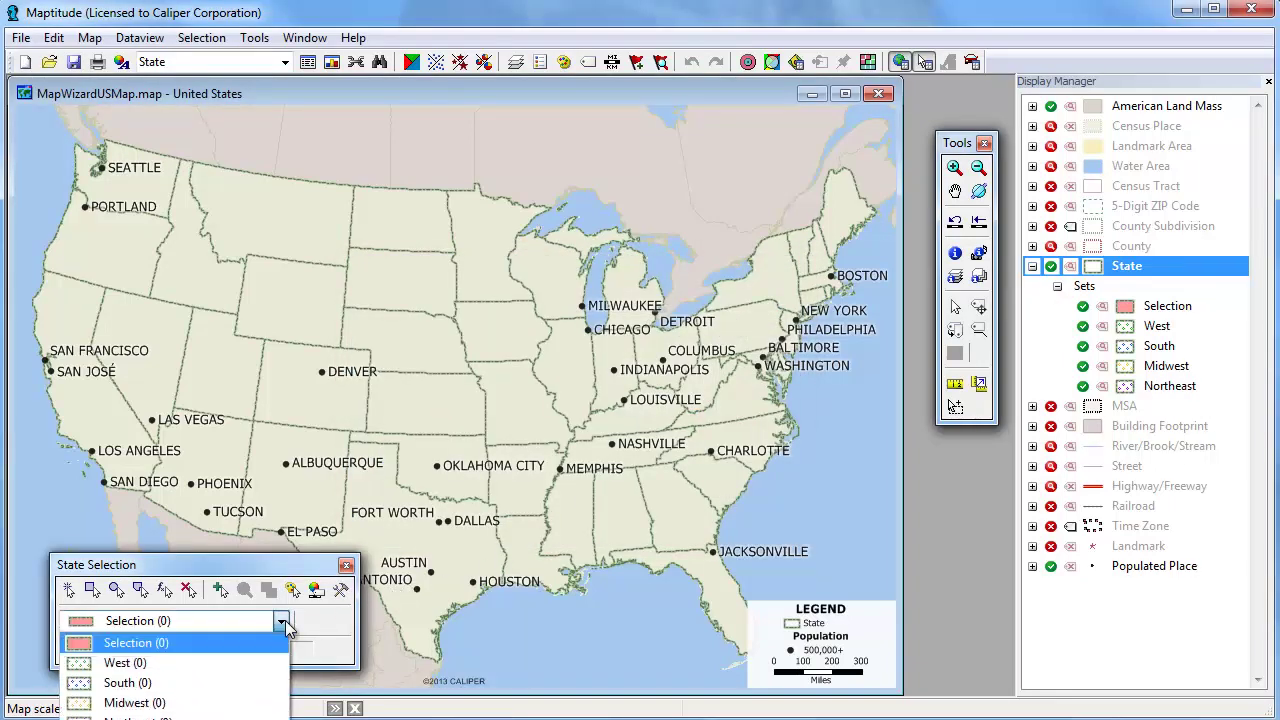
click(251, 662)
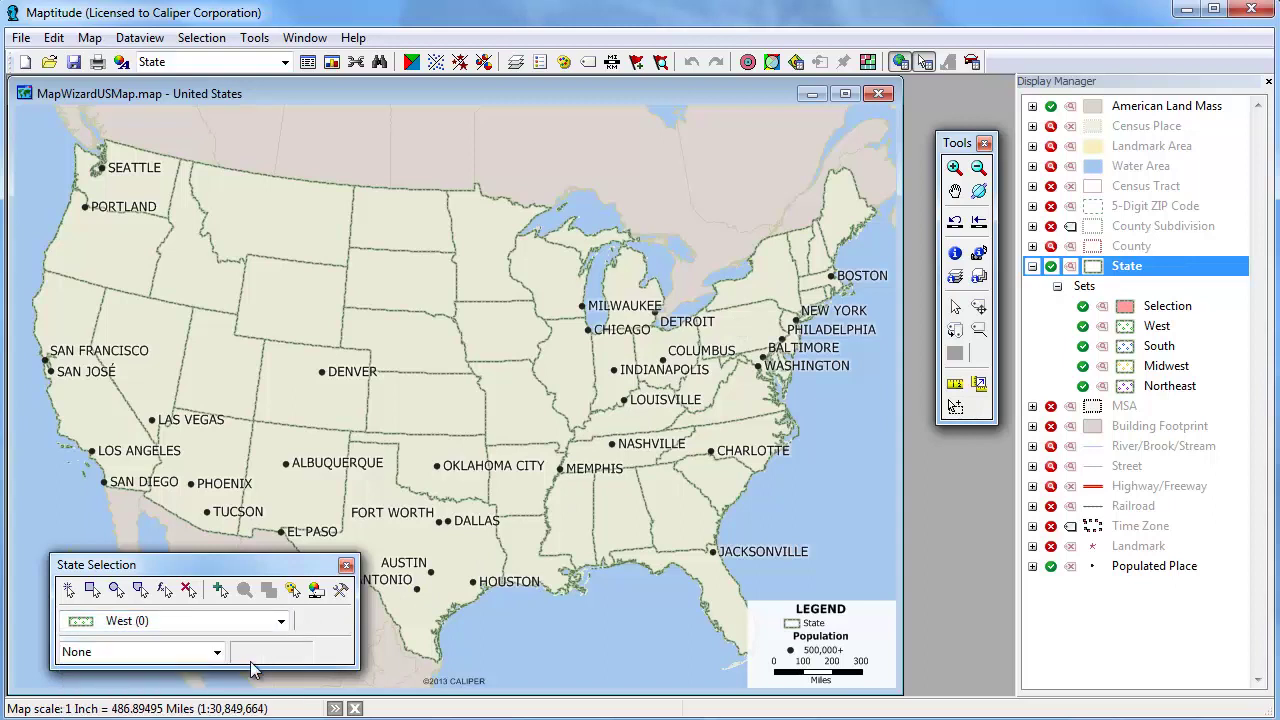
click(140, 591)
click(31, 122)
click(390, 150)
click(372, 590)
click(25, 500)
double_click(30, 180)
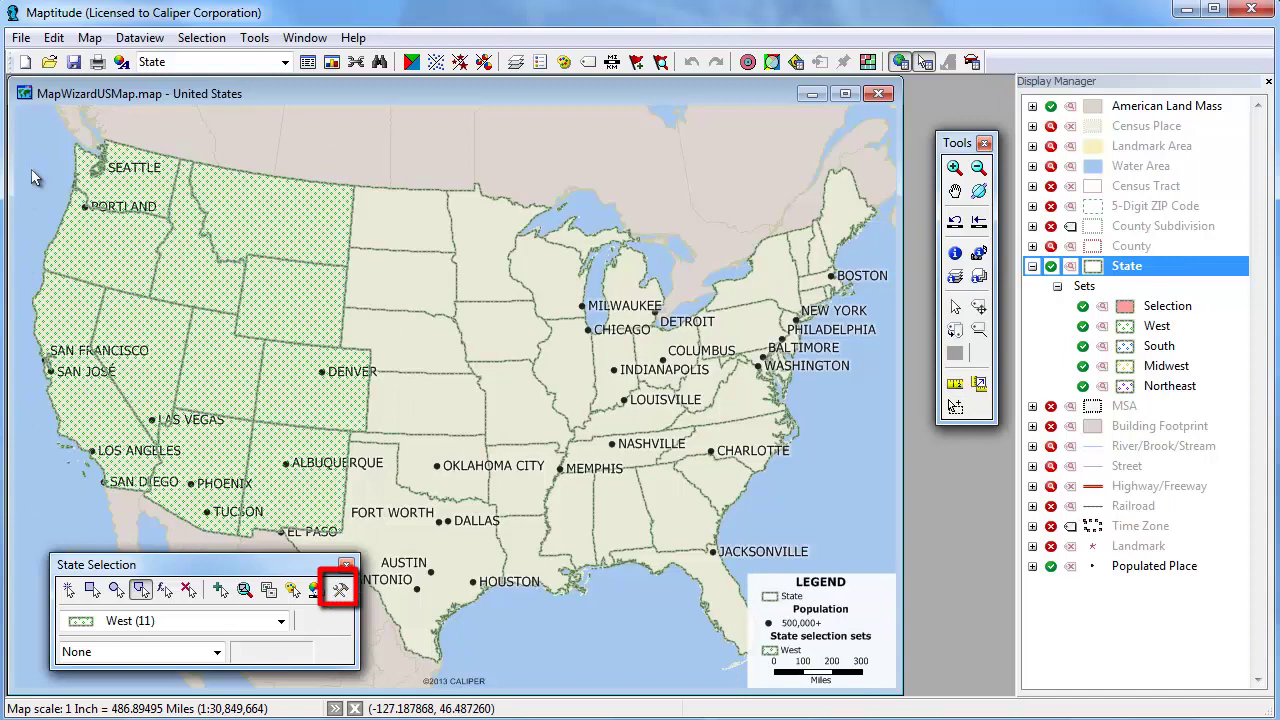
click(341, 590)
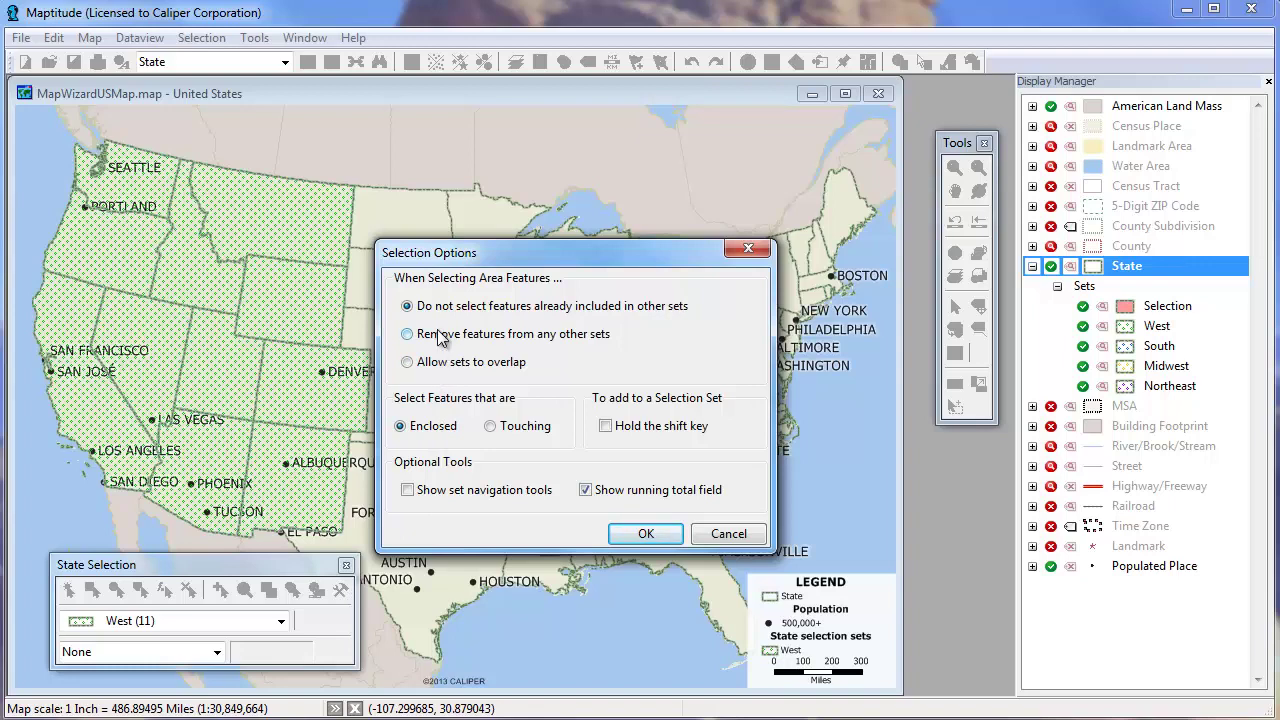
click(666, 534)
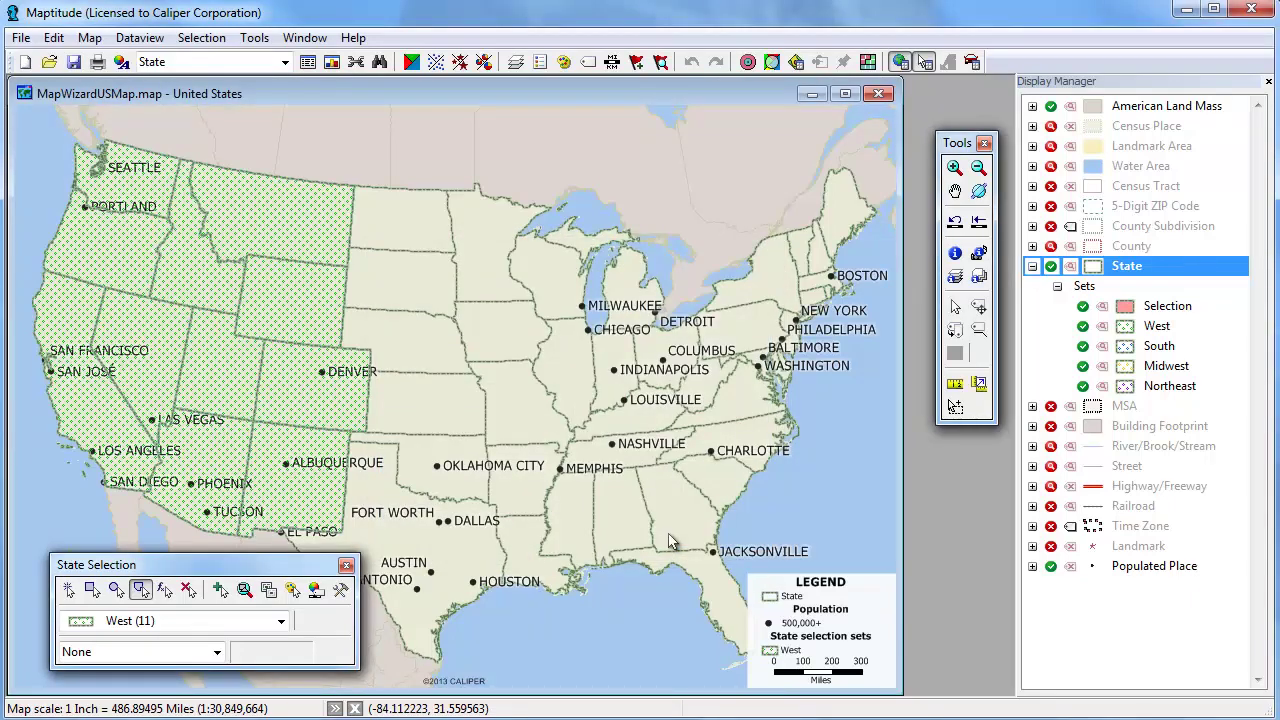
Add the southern states to the South set with a selection polygon
click(229, 626)
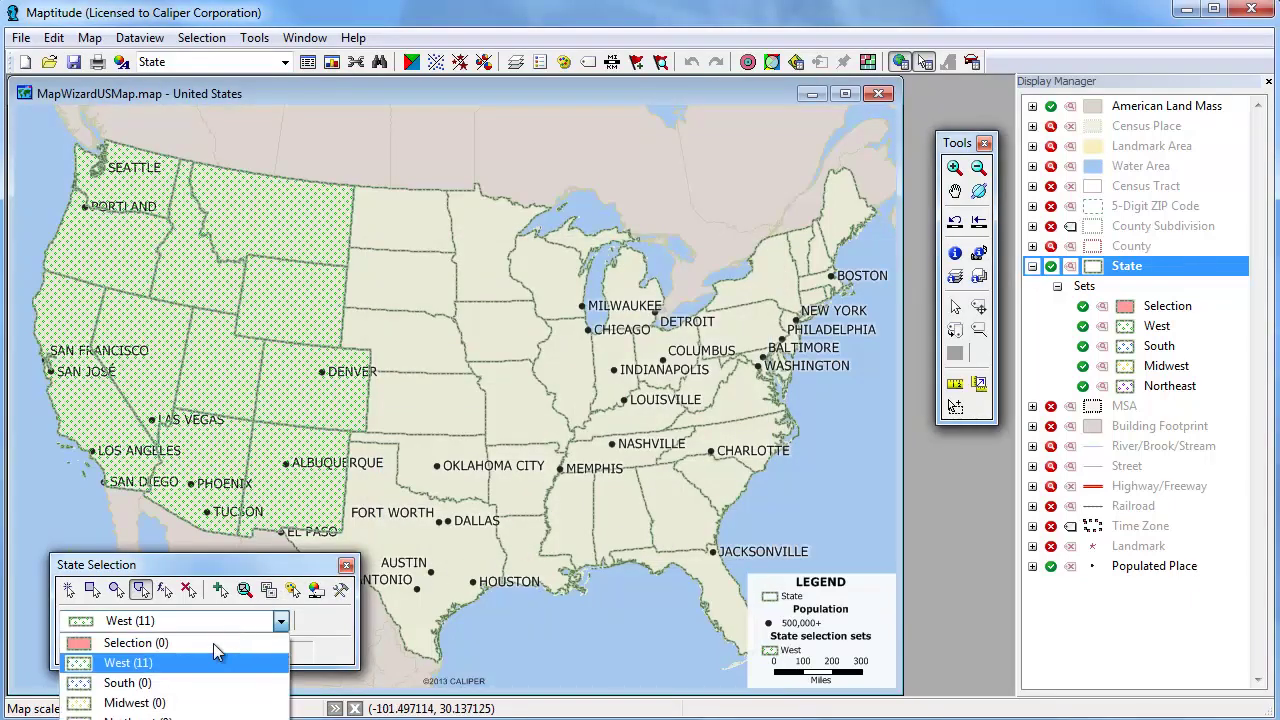
click(198, 683)
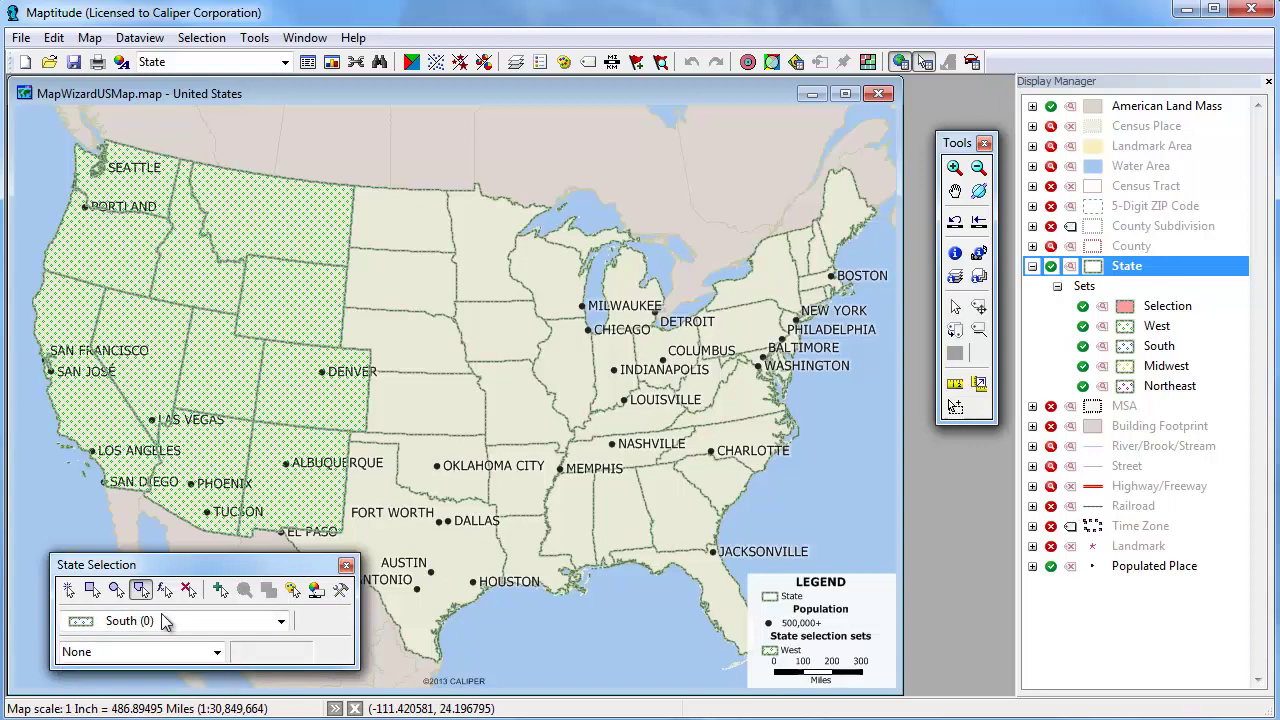
click(301, 404)
click(848, 376)
click(890, 686)
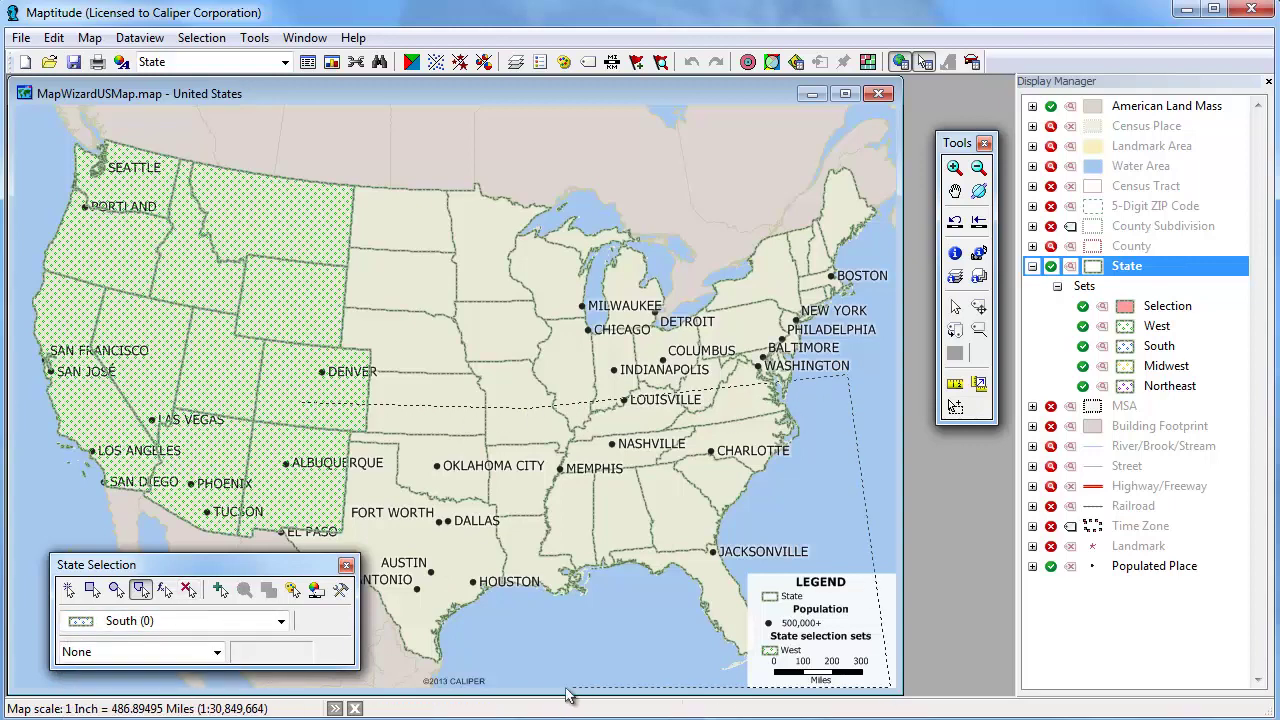
click(342, 688)
double_click(252, 465)
Add the midwestern states to the Midwest set with a selection polygon
click(281, 621)
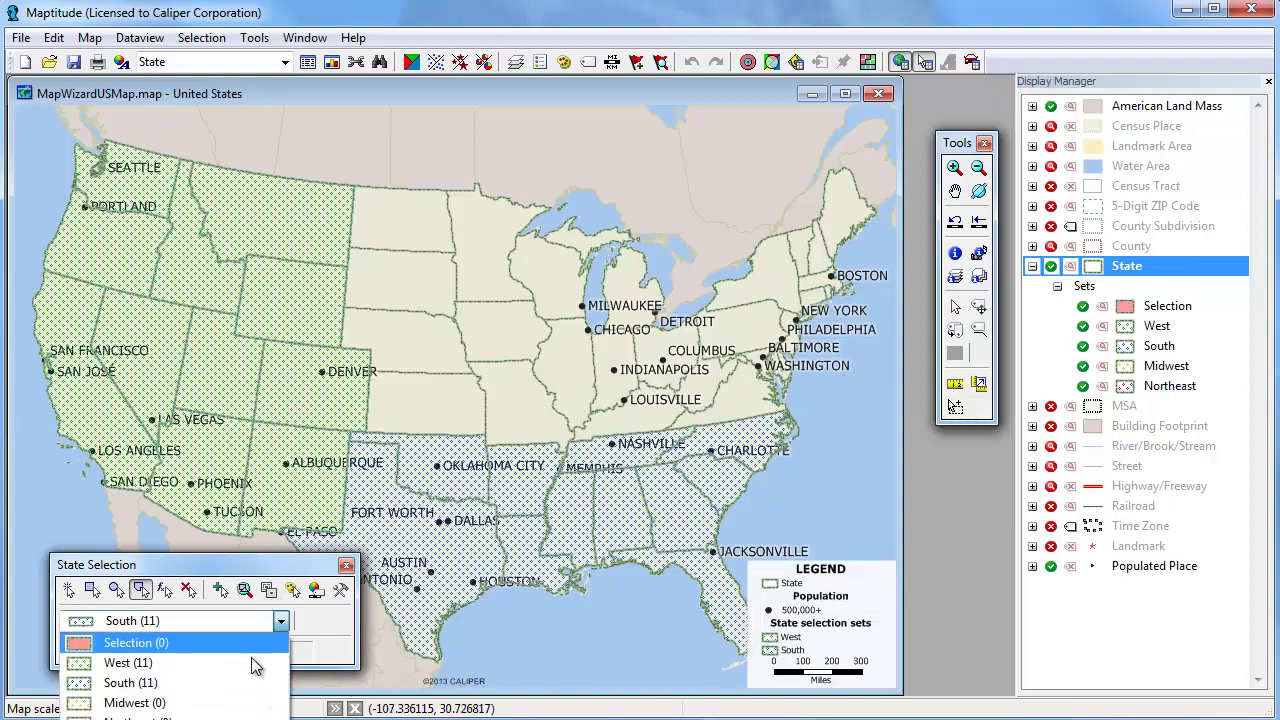
click(250, 702)
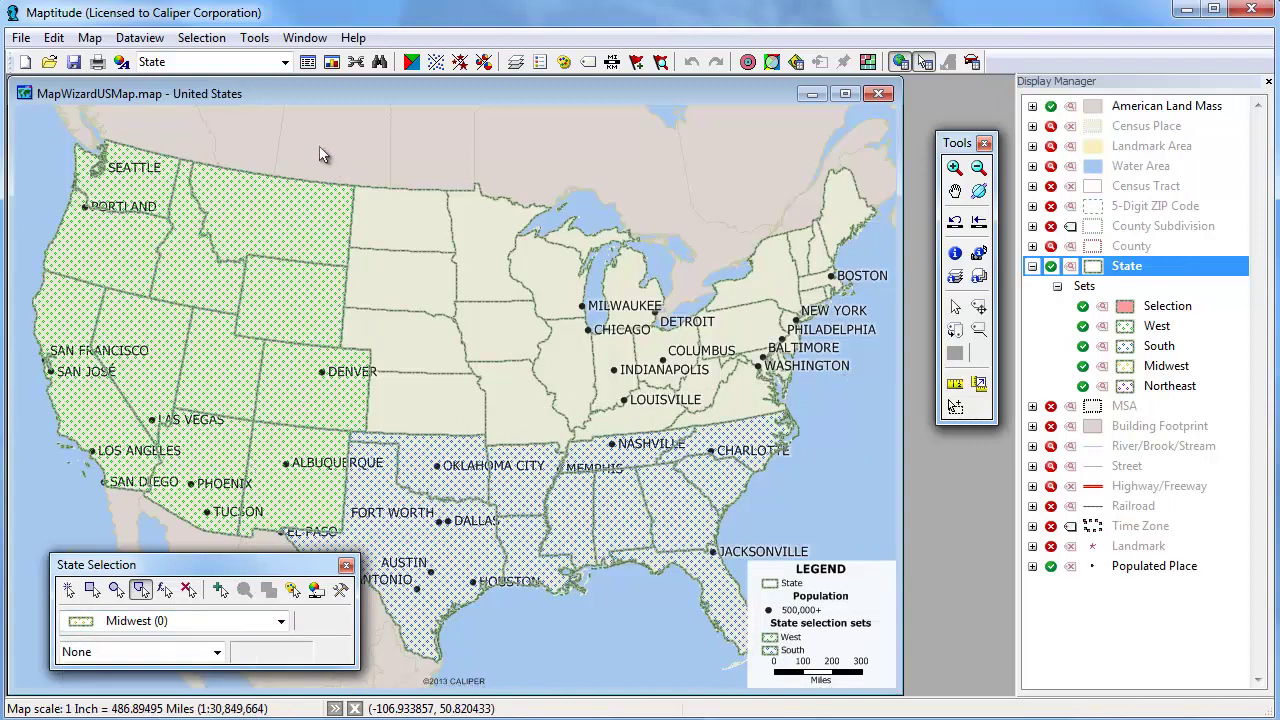
click(290, 463)
click(800, 470)
click(852, 330)
double_click(460, 145)
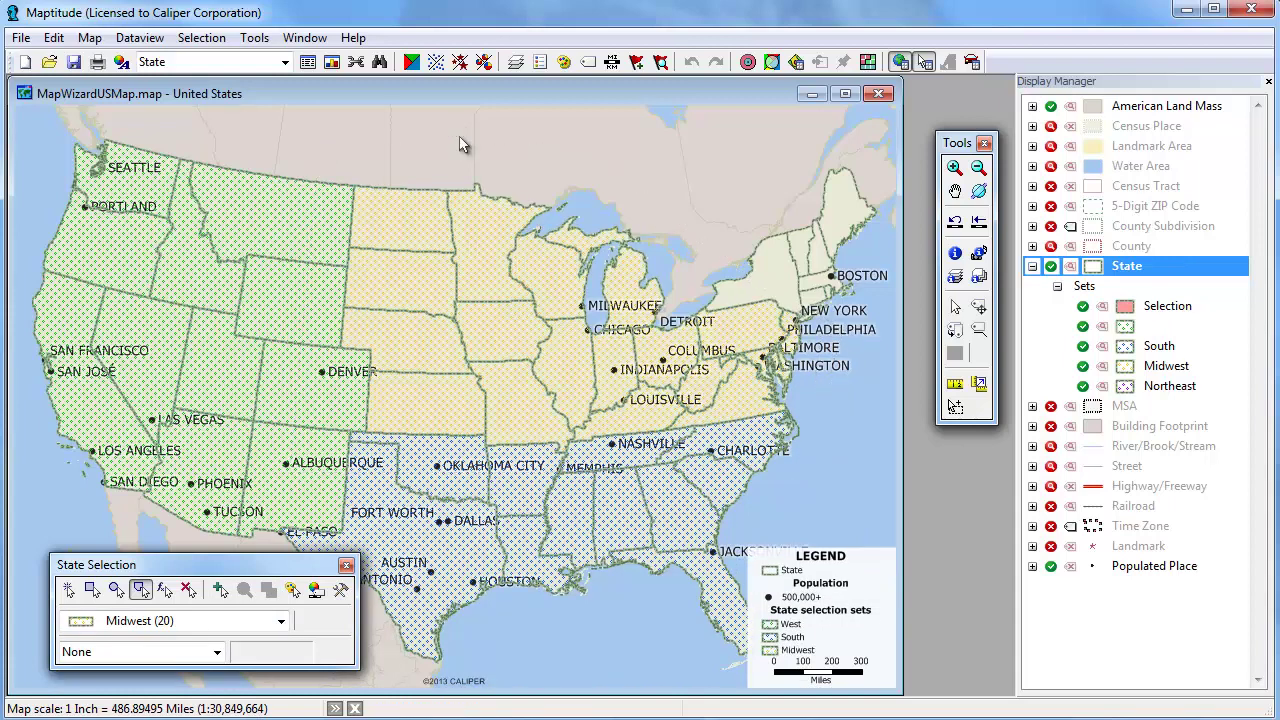
Add the northeastern states to the Northeast set with a selection rectangle
click(212, 622)
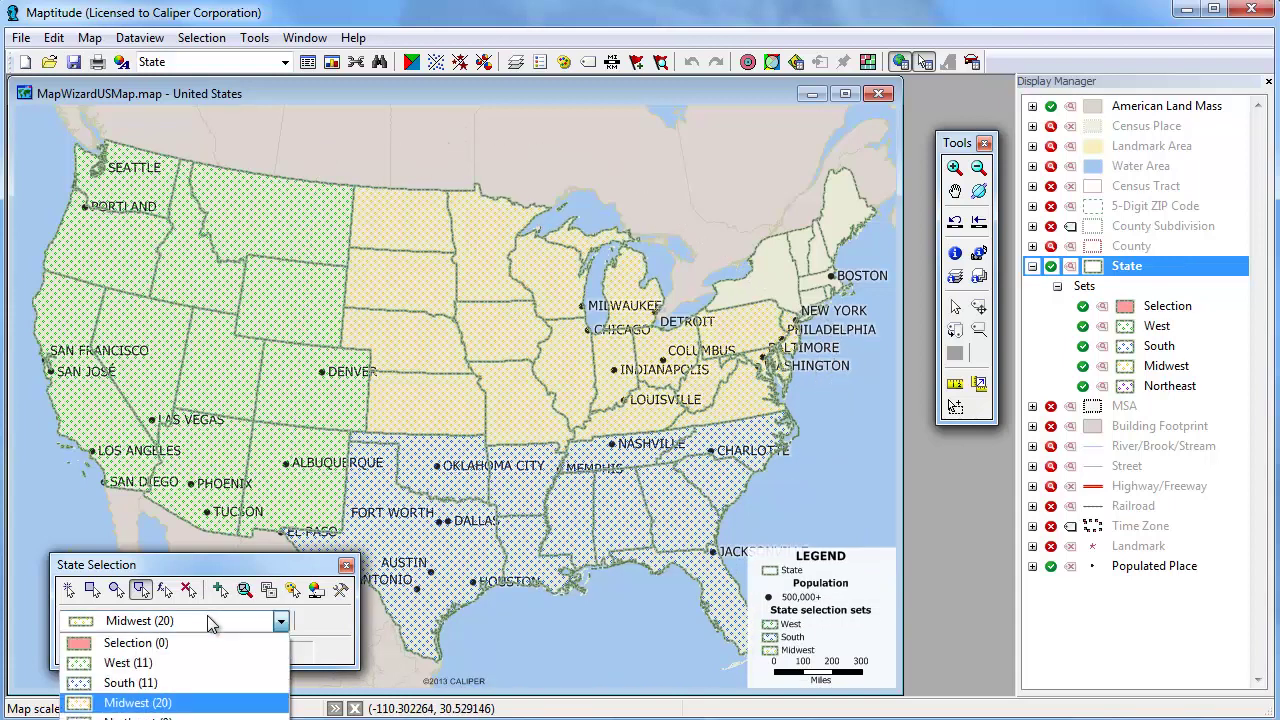
click(130, 715)
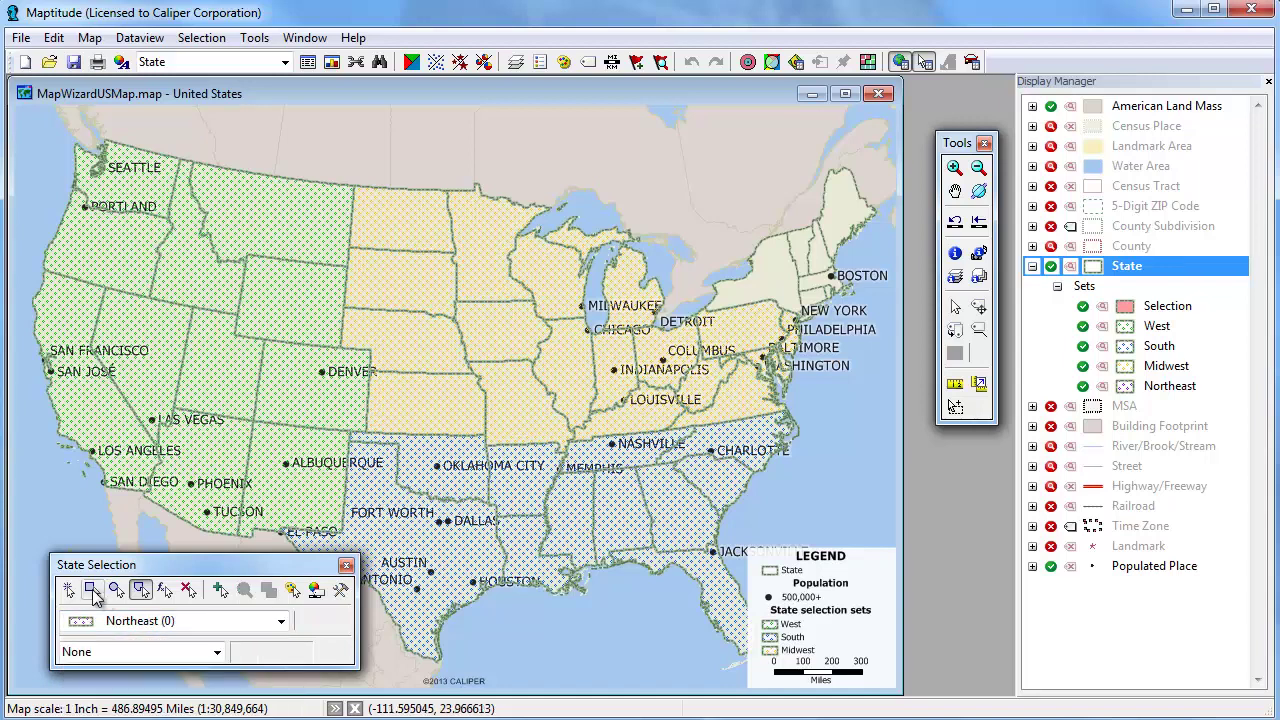
click(92, 590)
drag(558, 112, 898, 446)
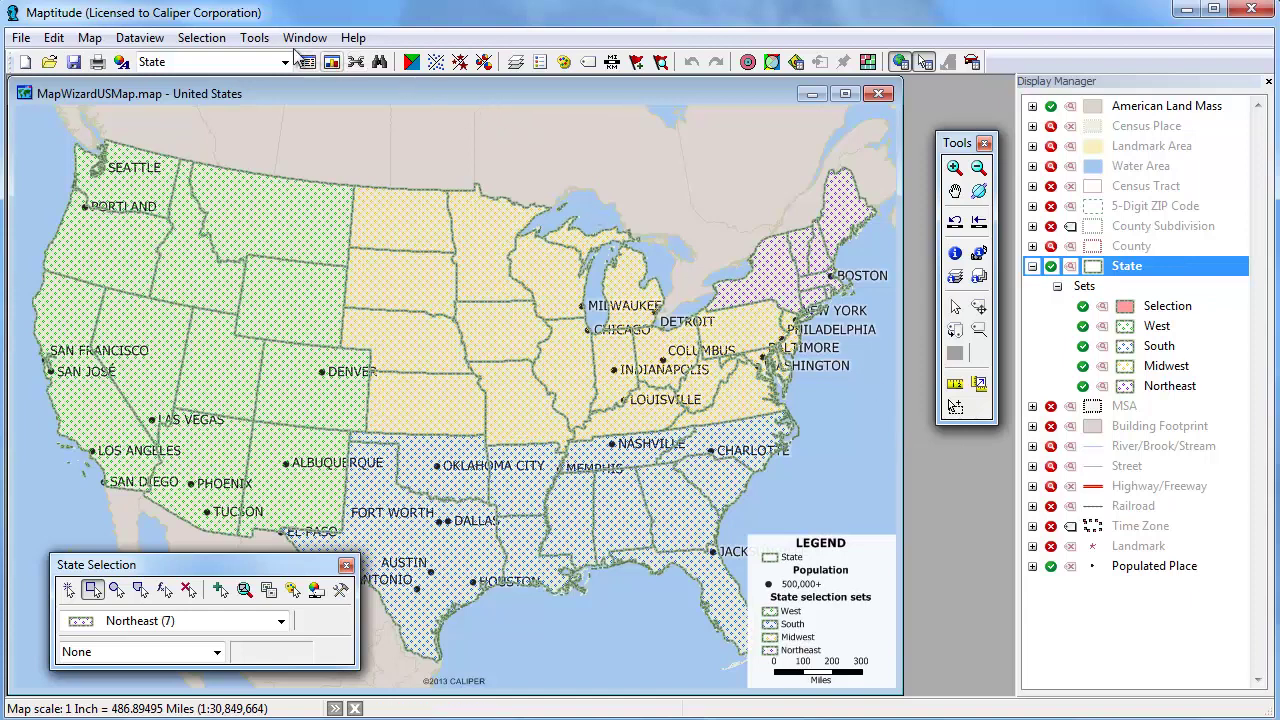
Build and save a Territories district layer from the West, South, Midwest and Northeast sets
click(254, 37)
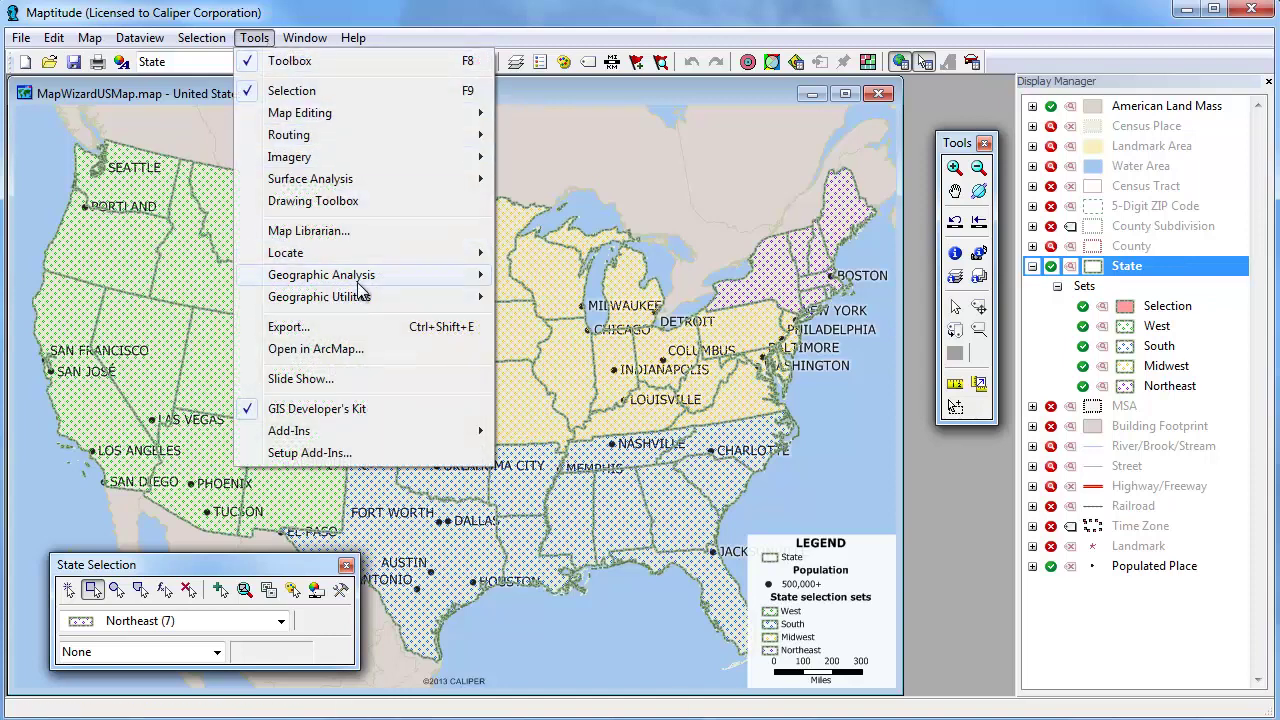
mouse_move(360, 278)
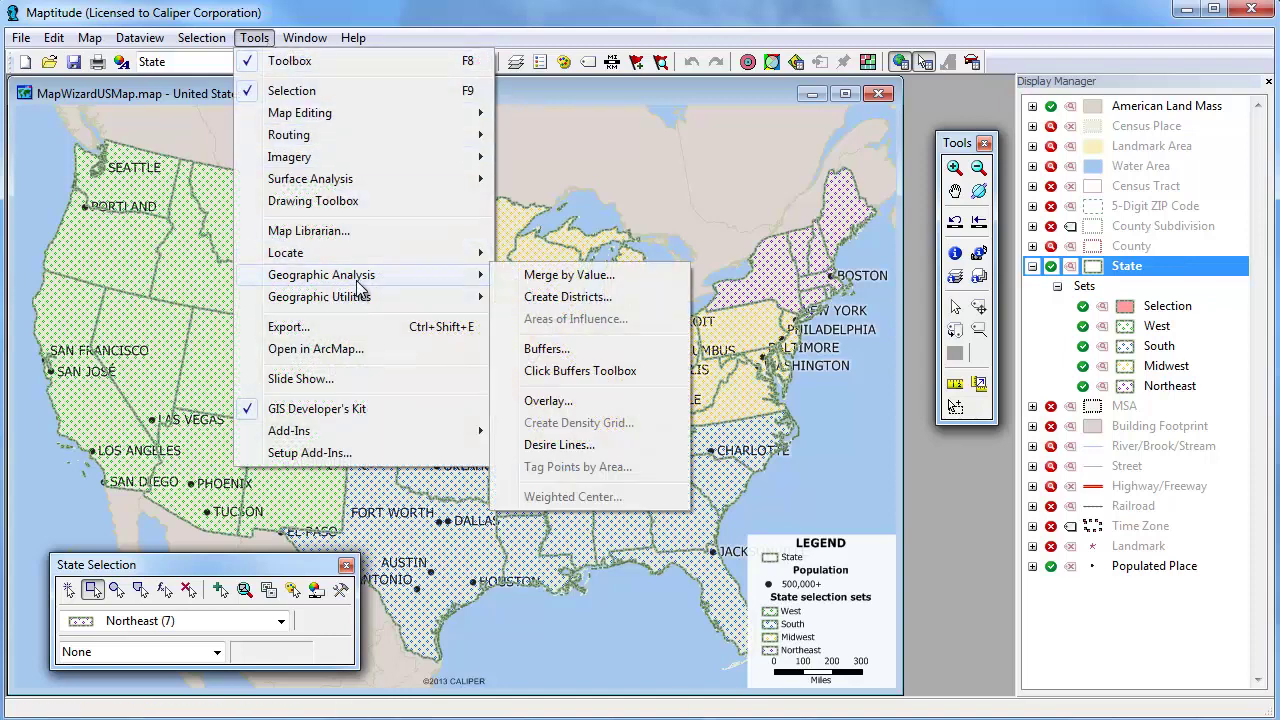
click(585, 298)
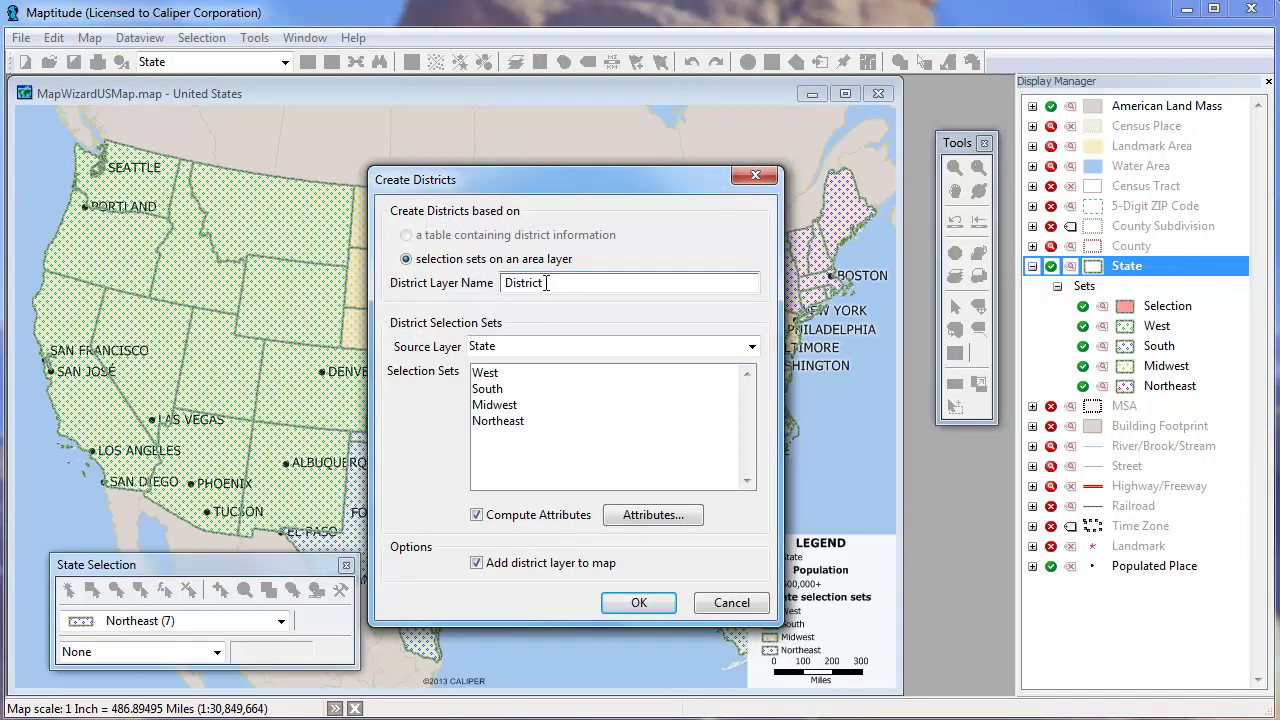
double_click(540, 284)
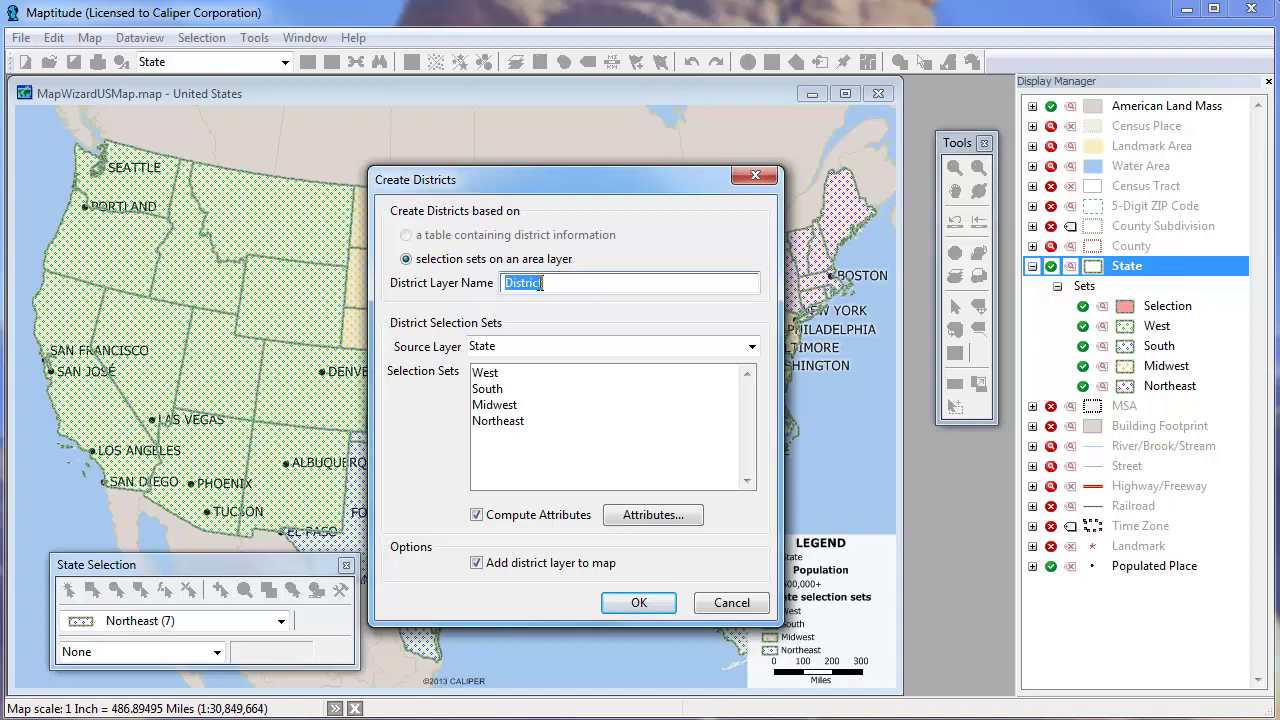
key(BackSpace)
drag(499, 375, 516, 433)
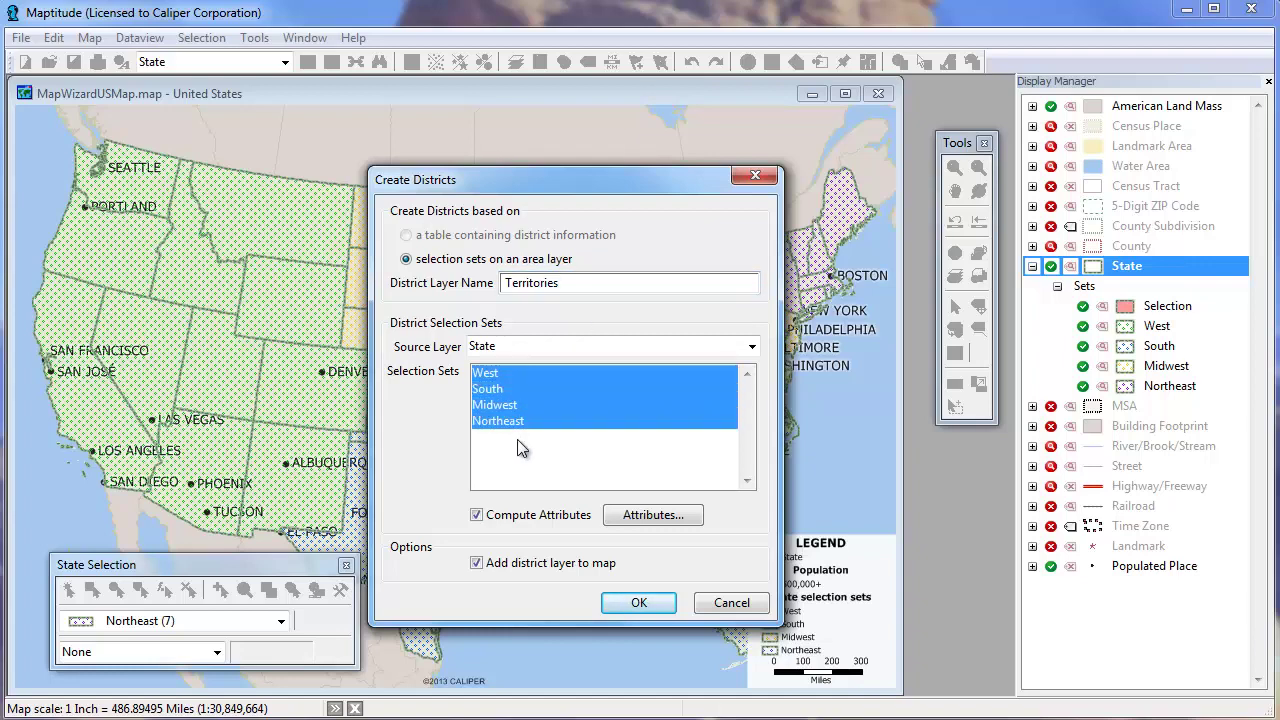
click(637, 601)
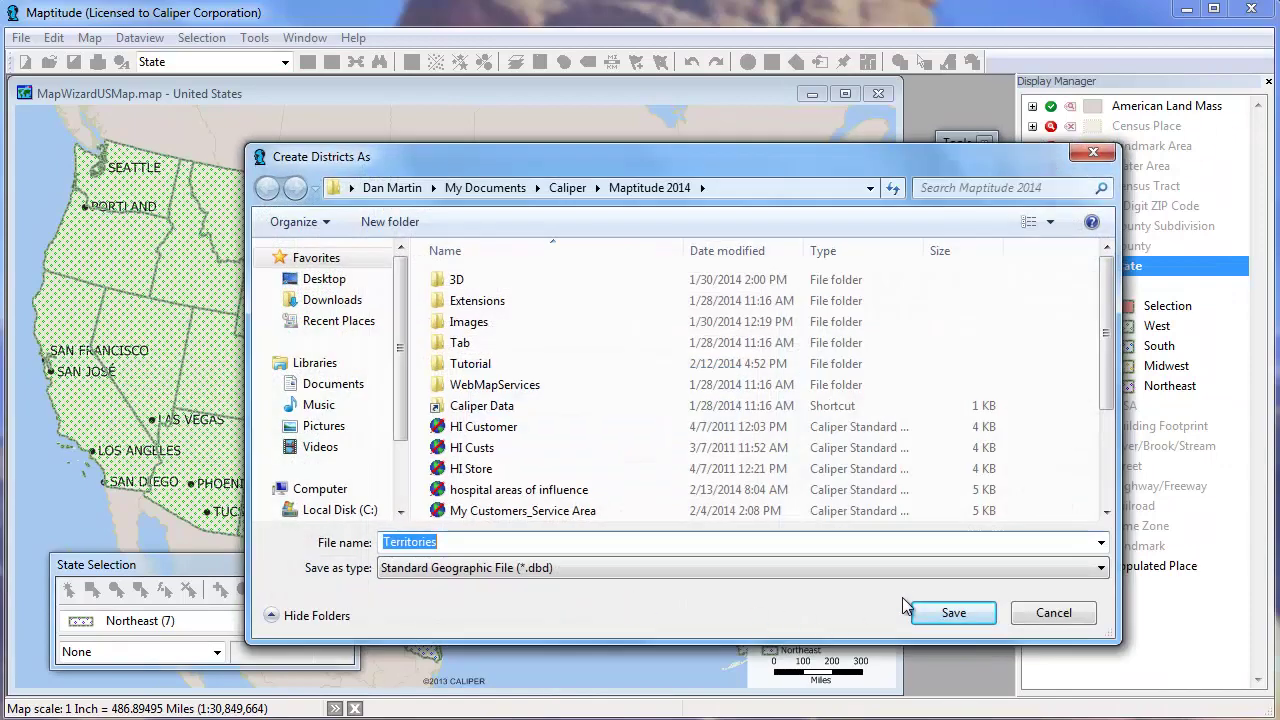
click(948, 612)
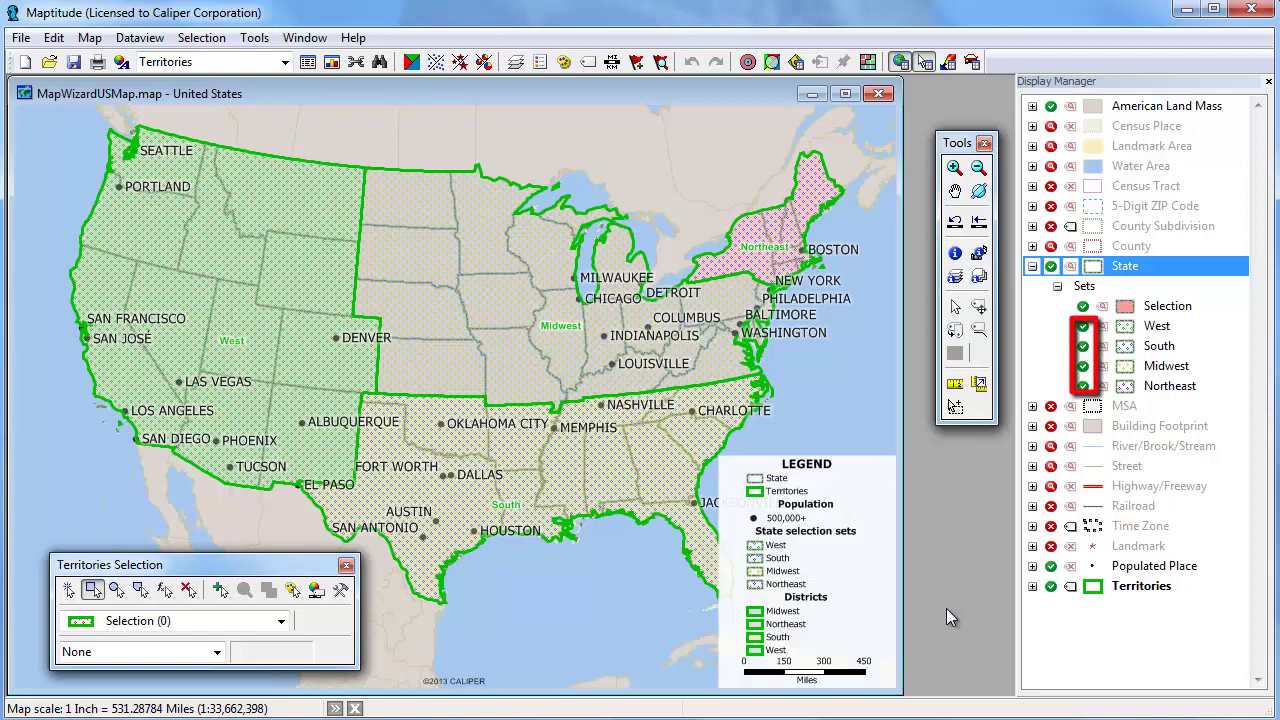
Turn off display of the West, South, Midwest and Northeast state sets
click(1081, 327)
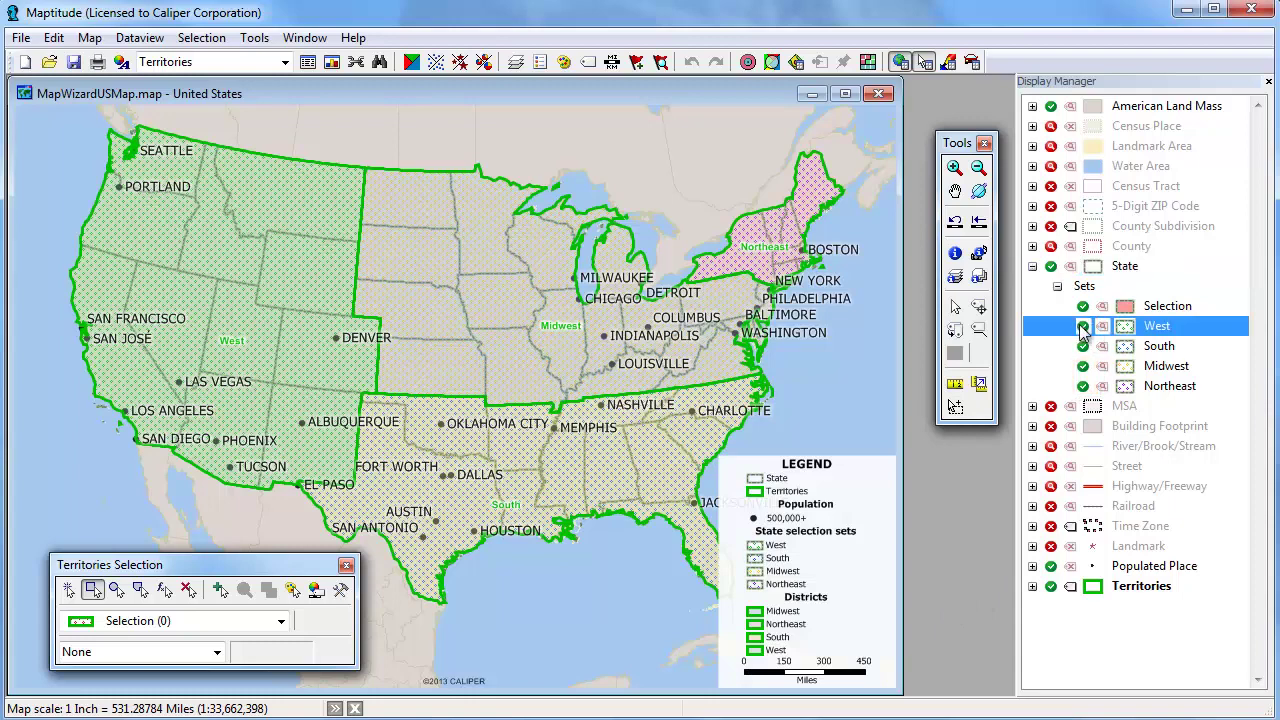
click(1083, 327)
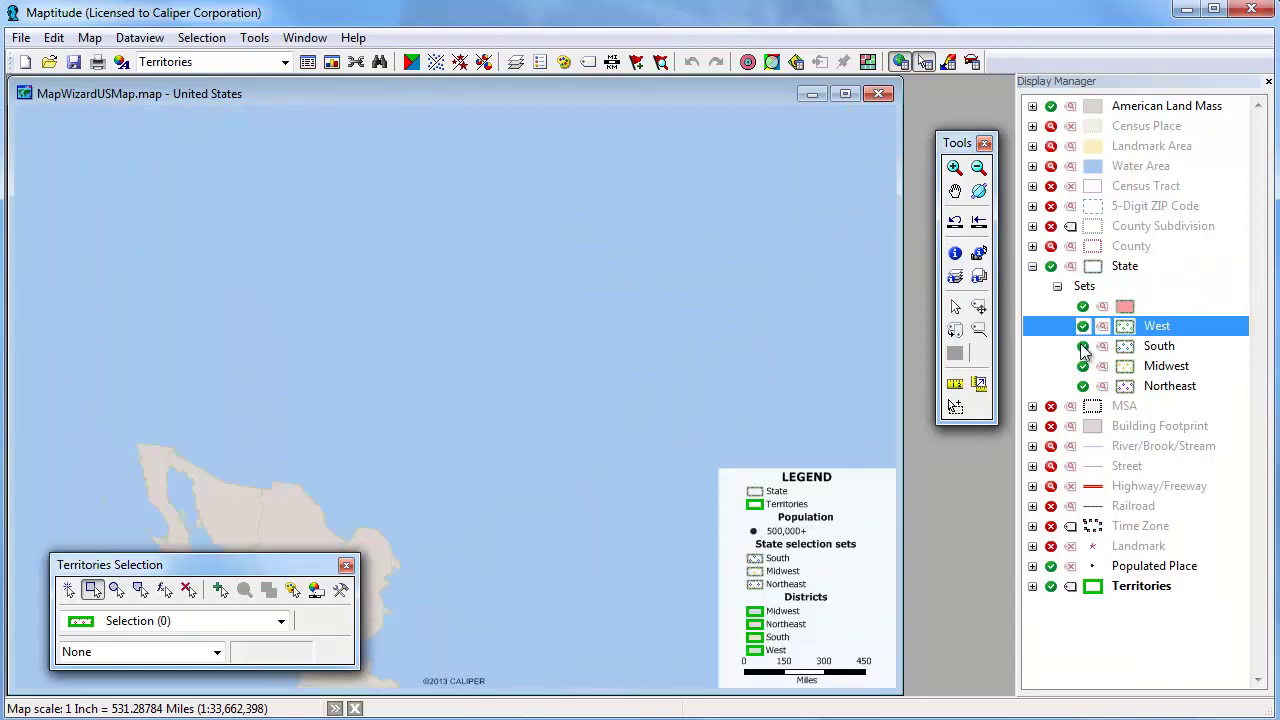
click(1083, 346)
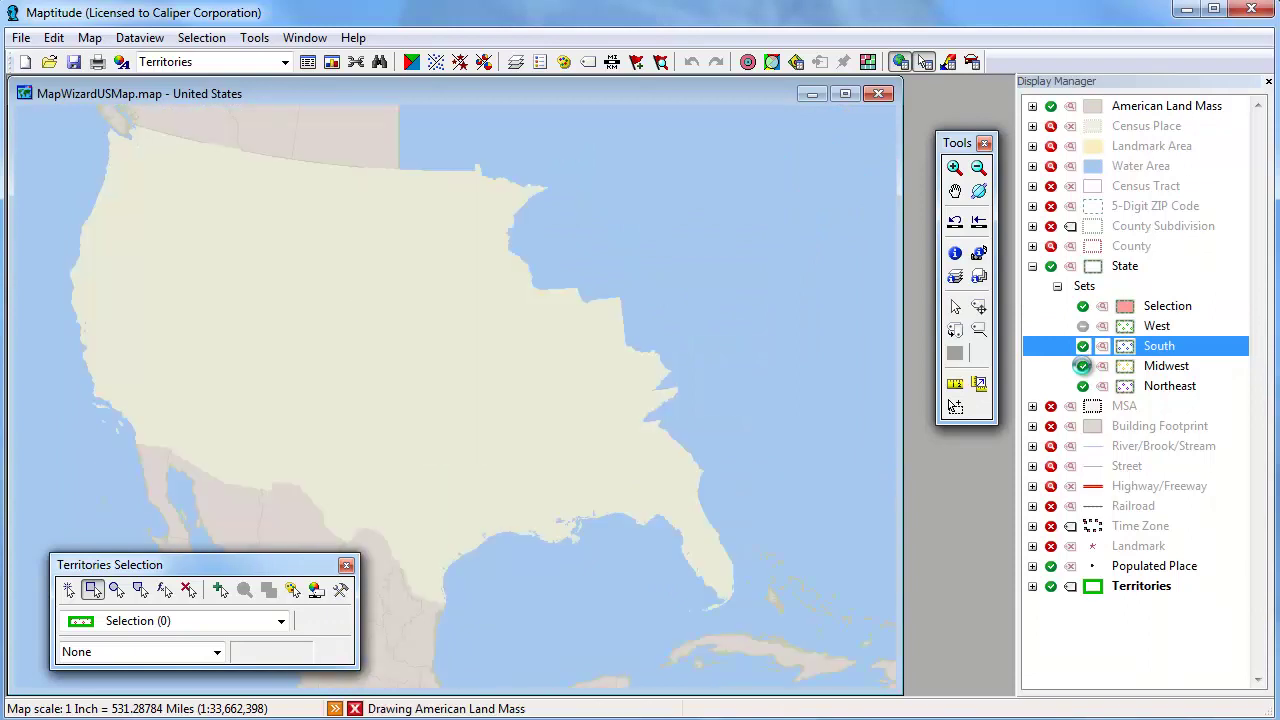
click(1083, 366)
click(1083, 386)
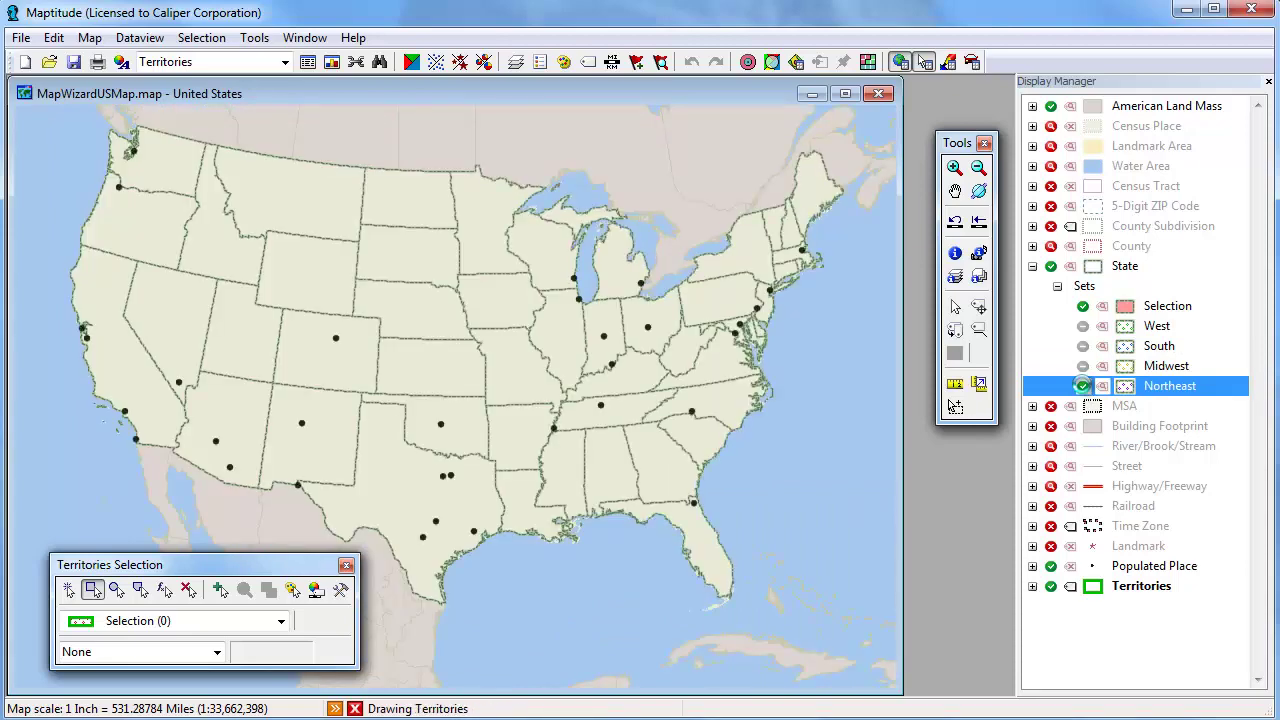
click(1084, 388)
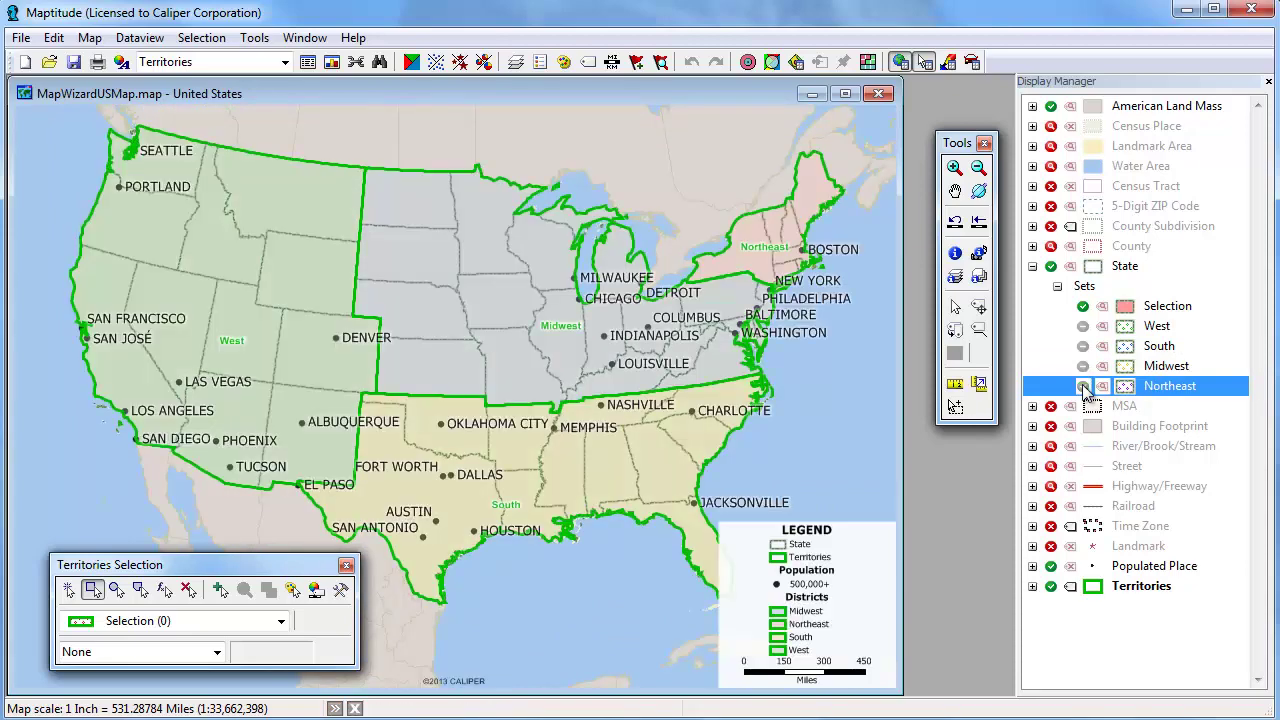
Close the United States map, discarding unsaved changes
click(878, 93)
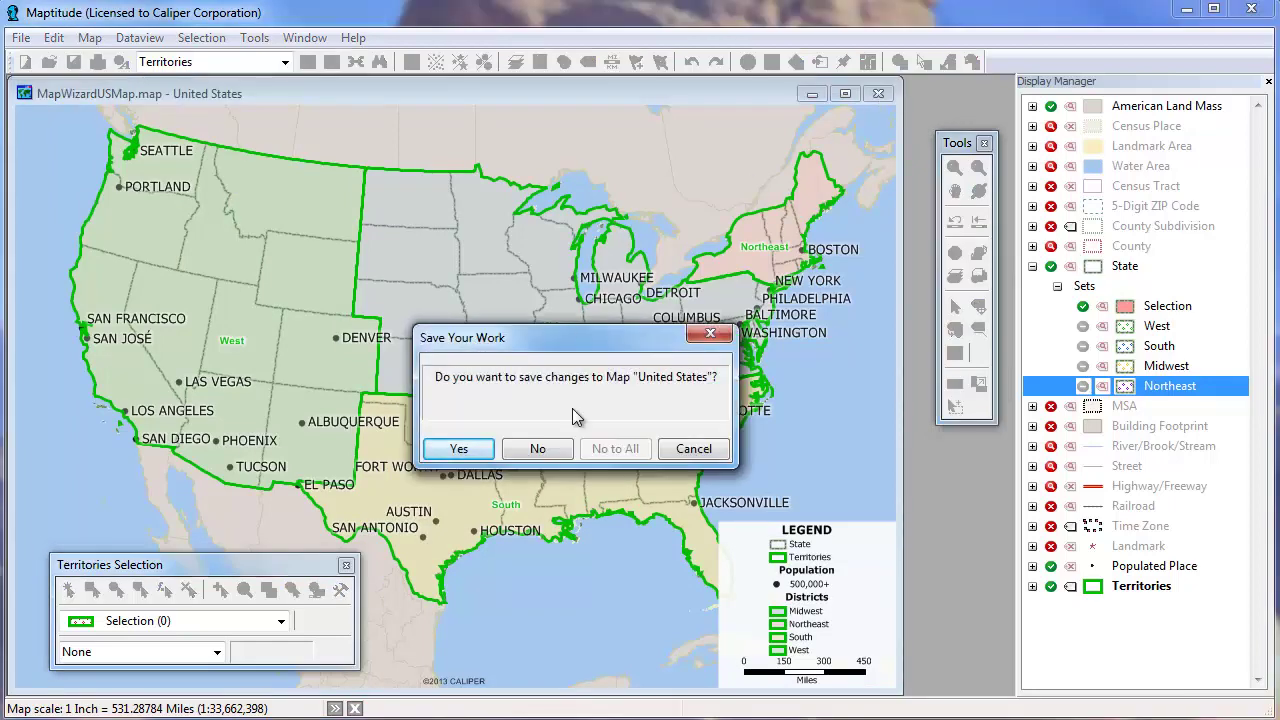
click(544, 445)
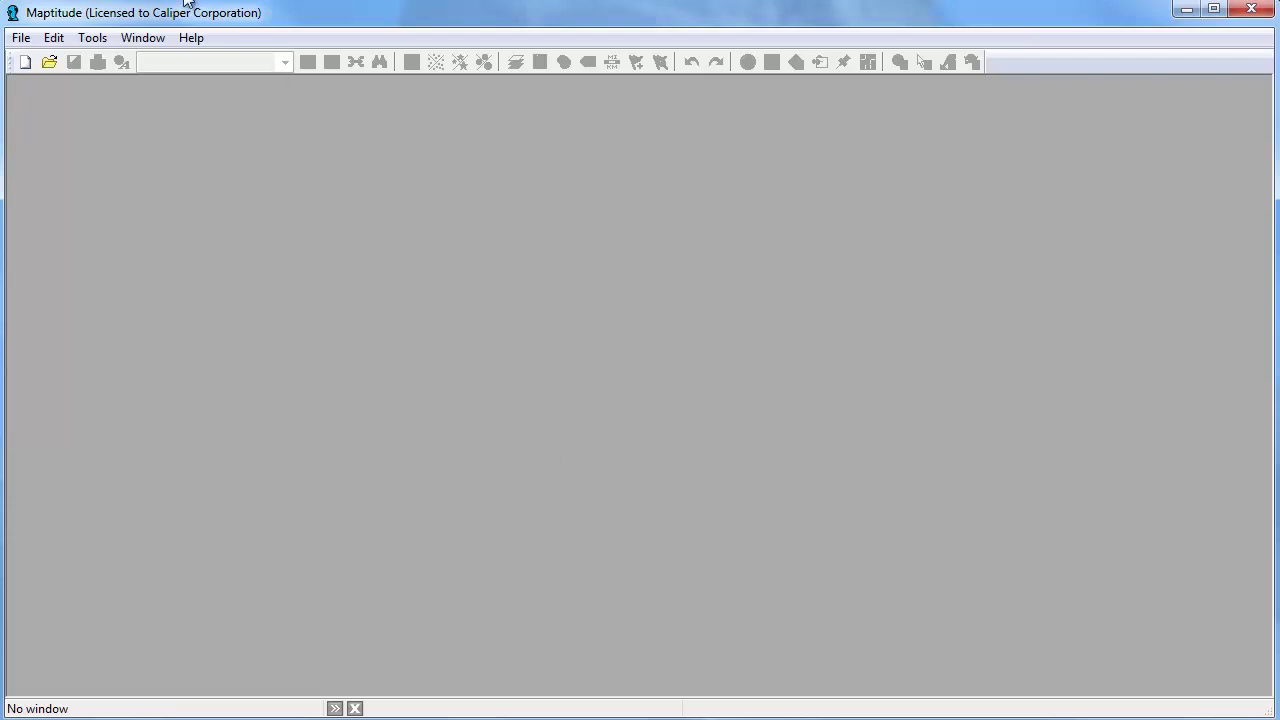
Create a new U.S. City map of Newton, Massachusetts with the Create-a-Map Wizard
click(23, 62)
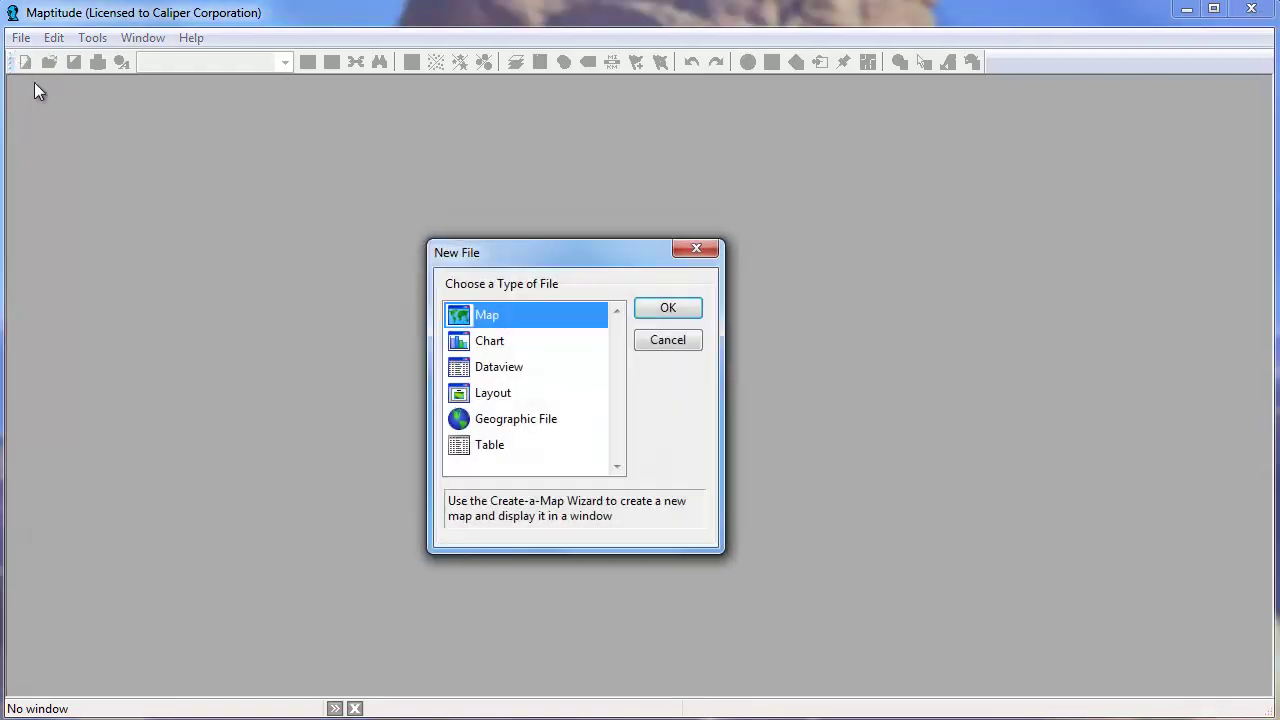
click(667, 308)
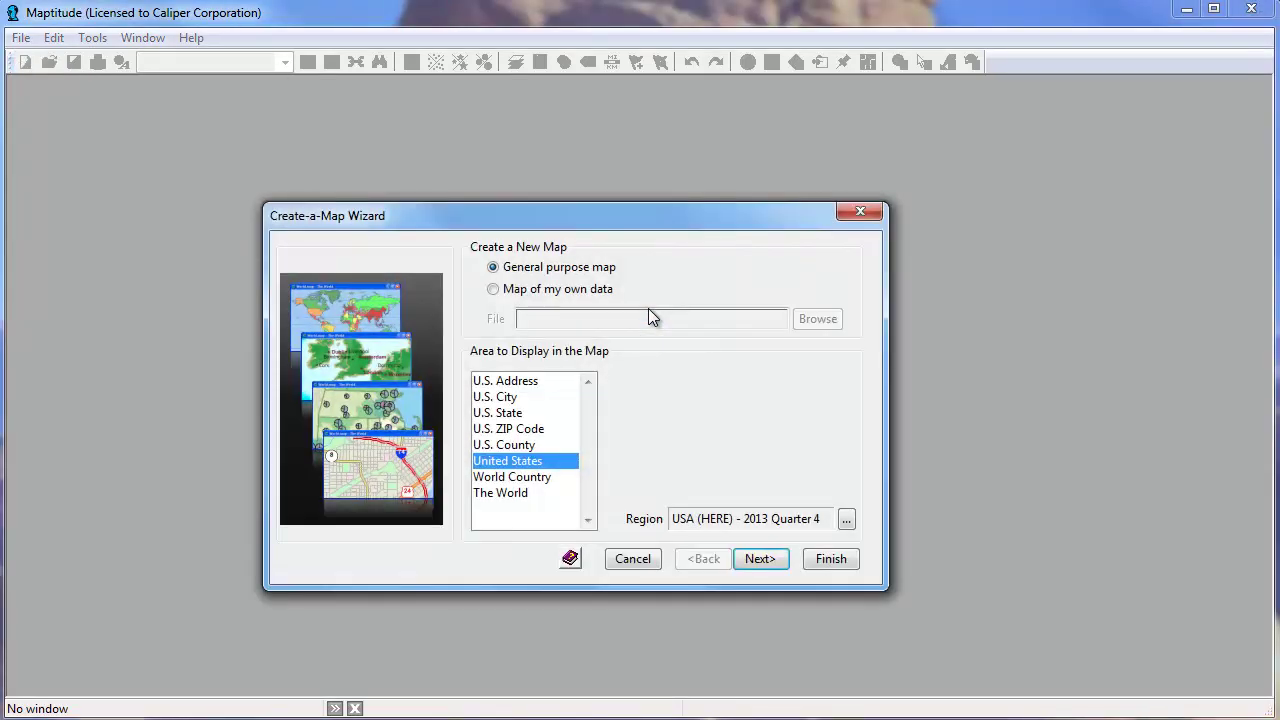
click(516, 400)
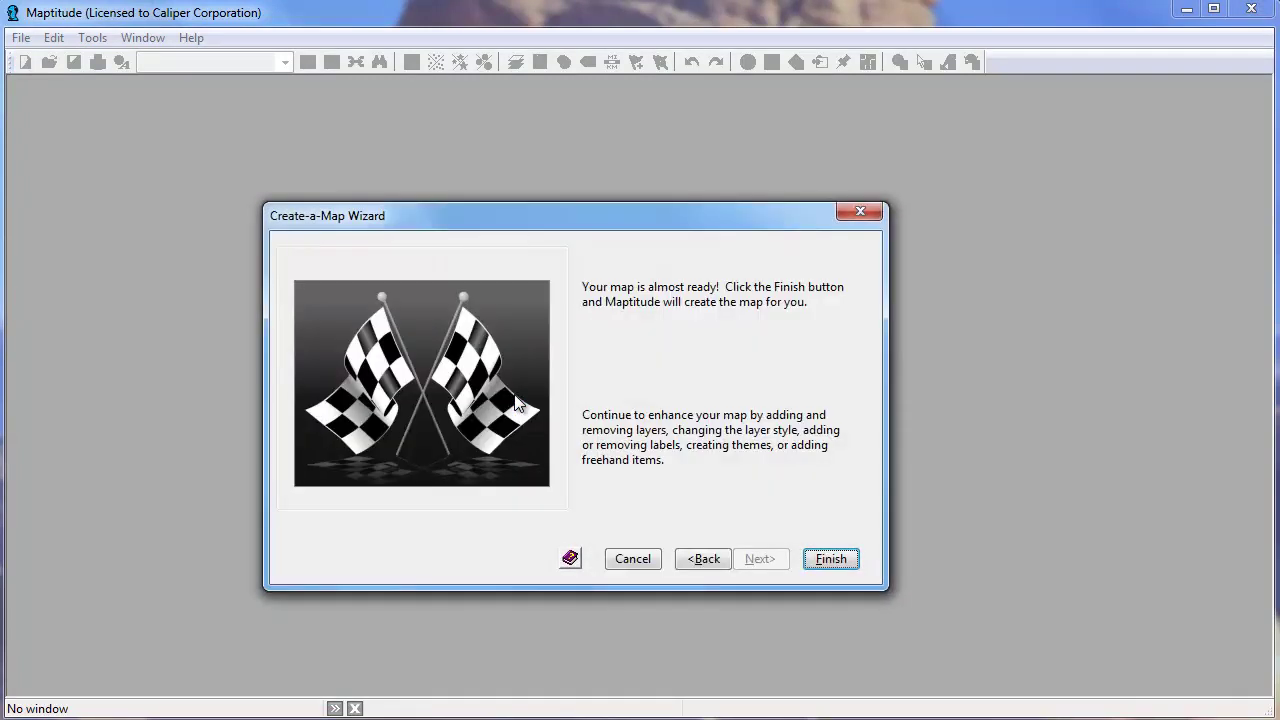
key(Return)
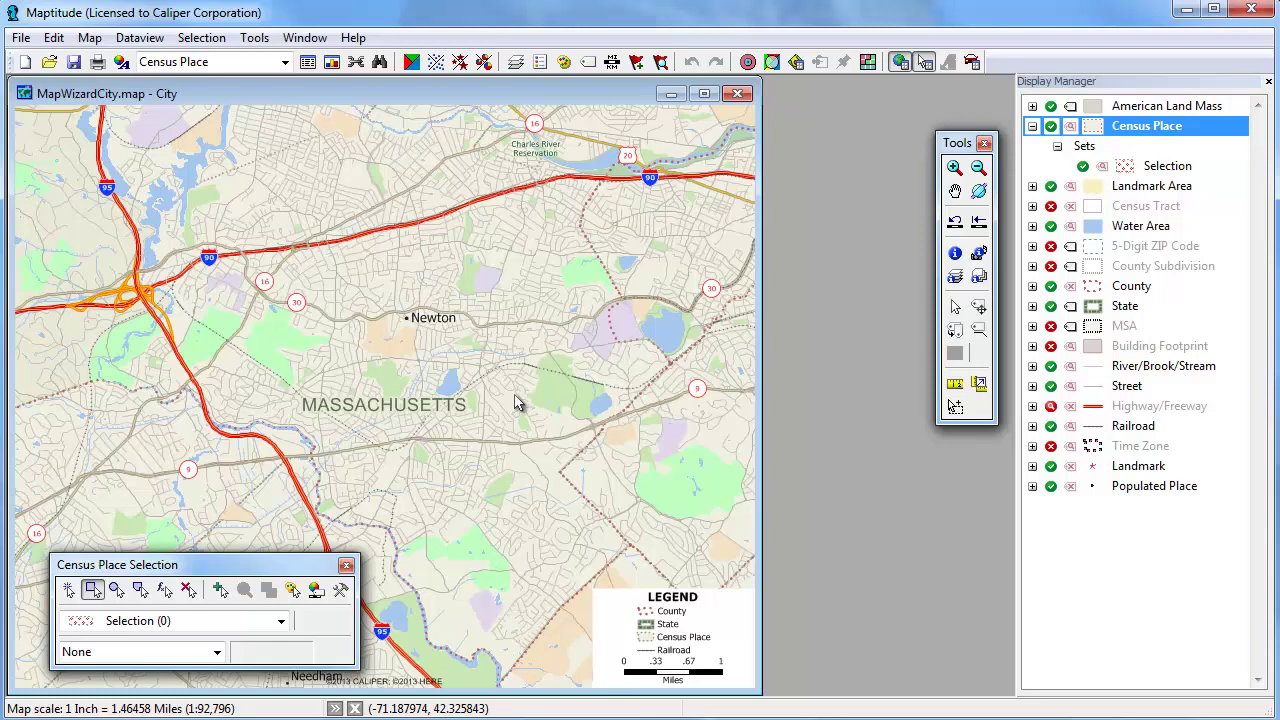
Select the Newton census place on the city map with the pointer select tool
click(68, 589)
click(408, 405)
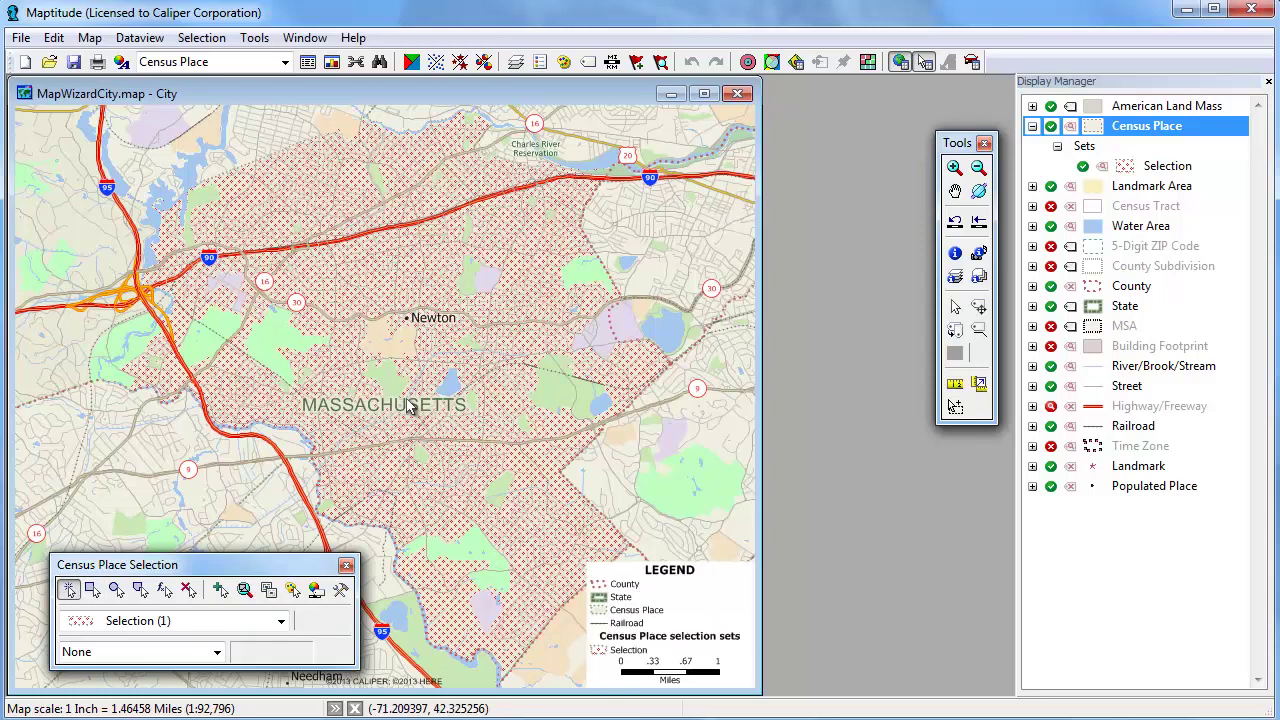
click(254, 37)
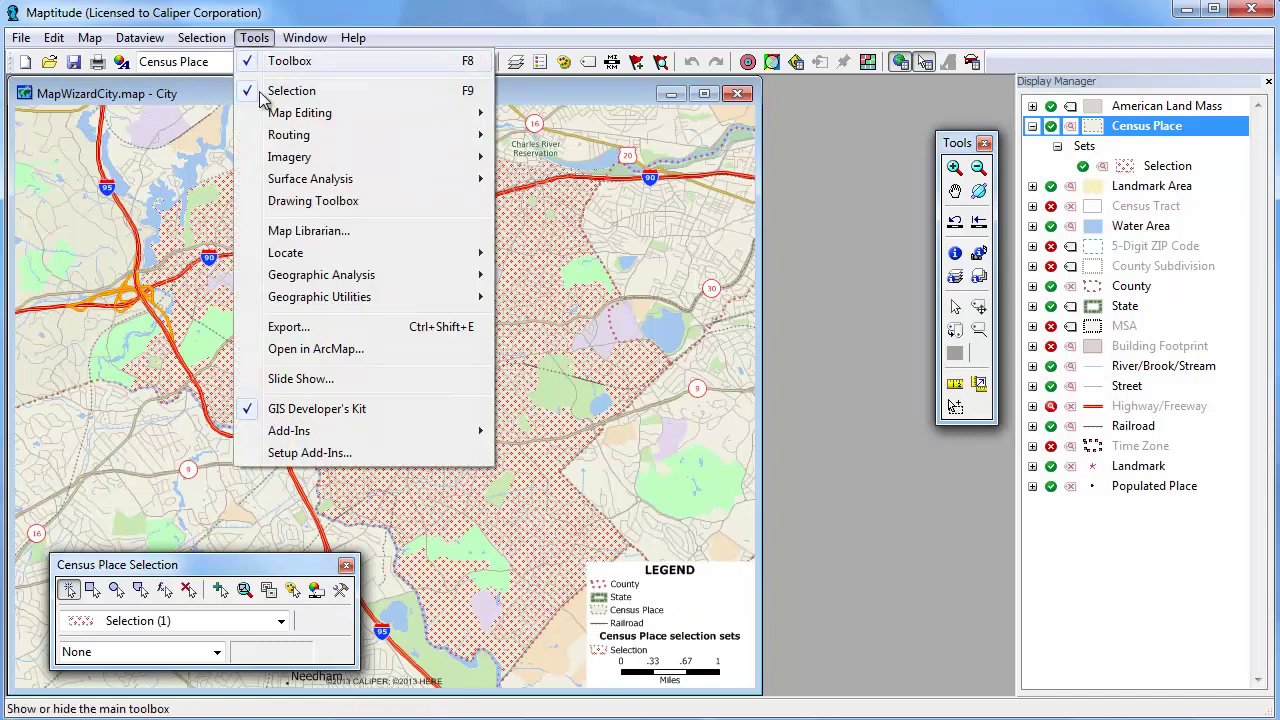
Export Newton to a standard geographic file 'Districts', added to the map as 'School Districts'
click(312, 328)
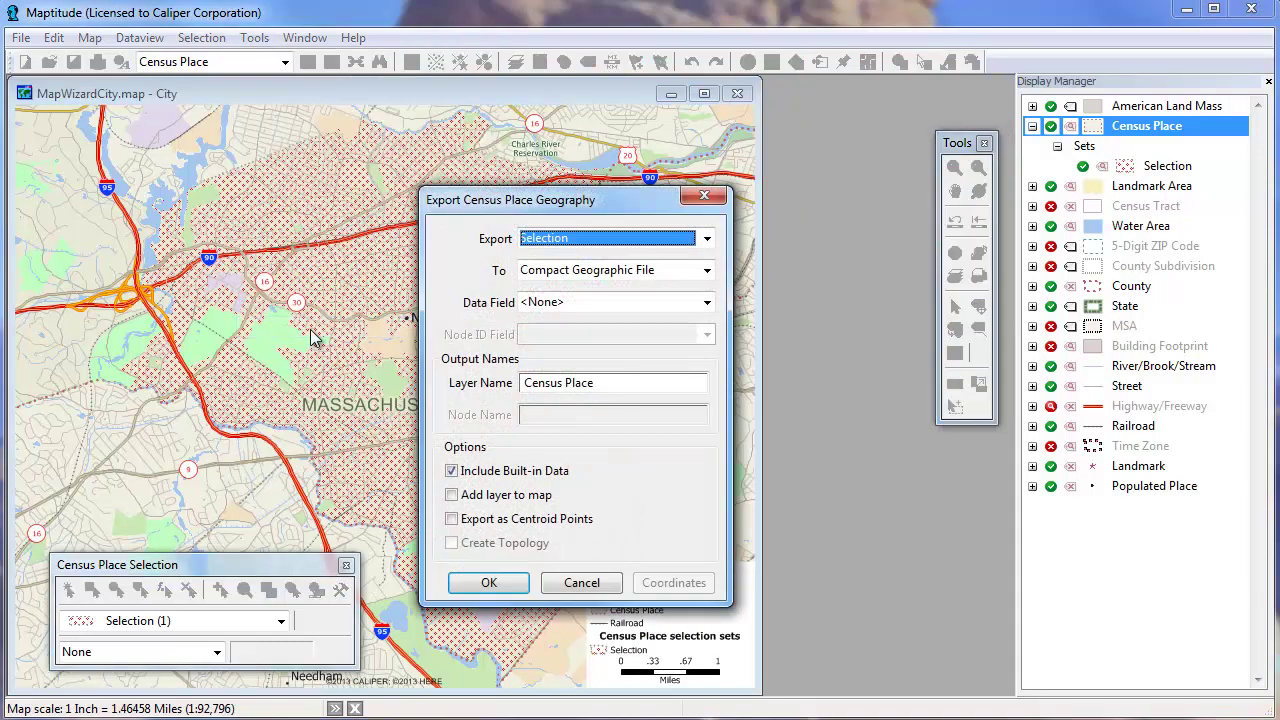
click(658, 272)
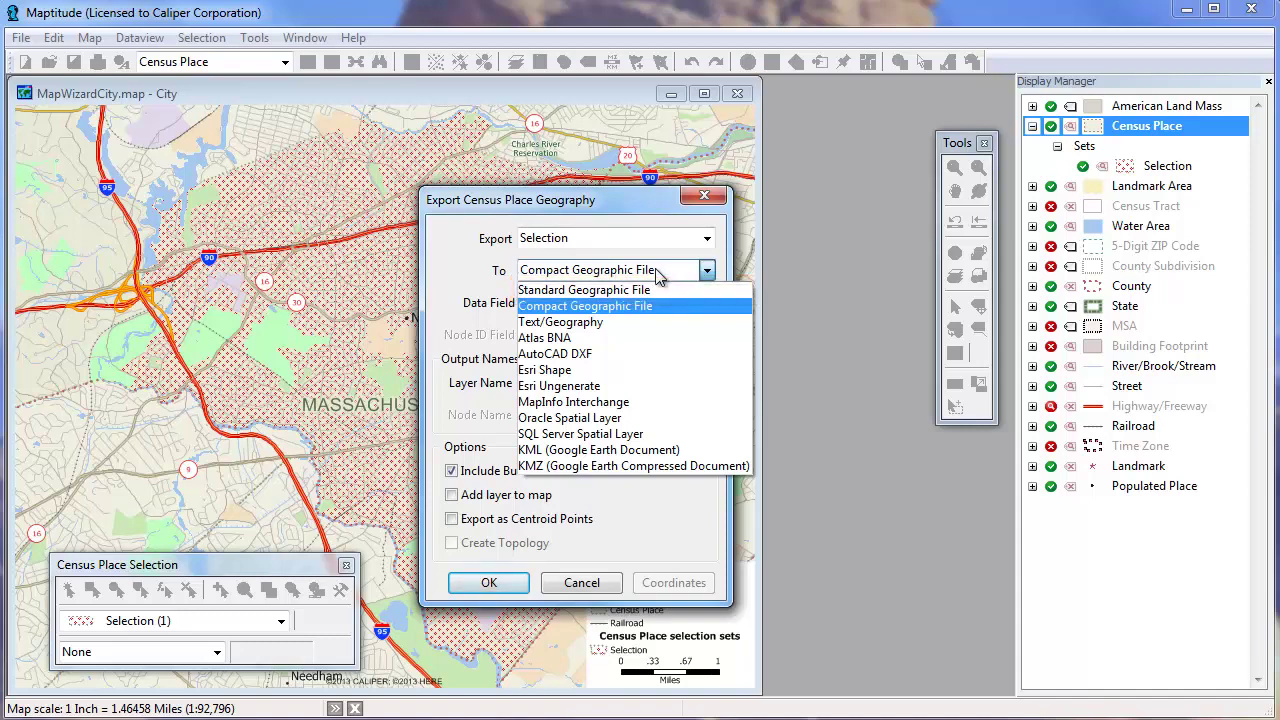
click(650, 293)
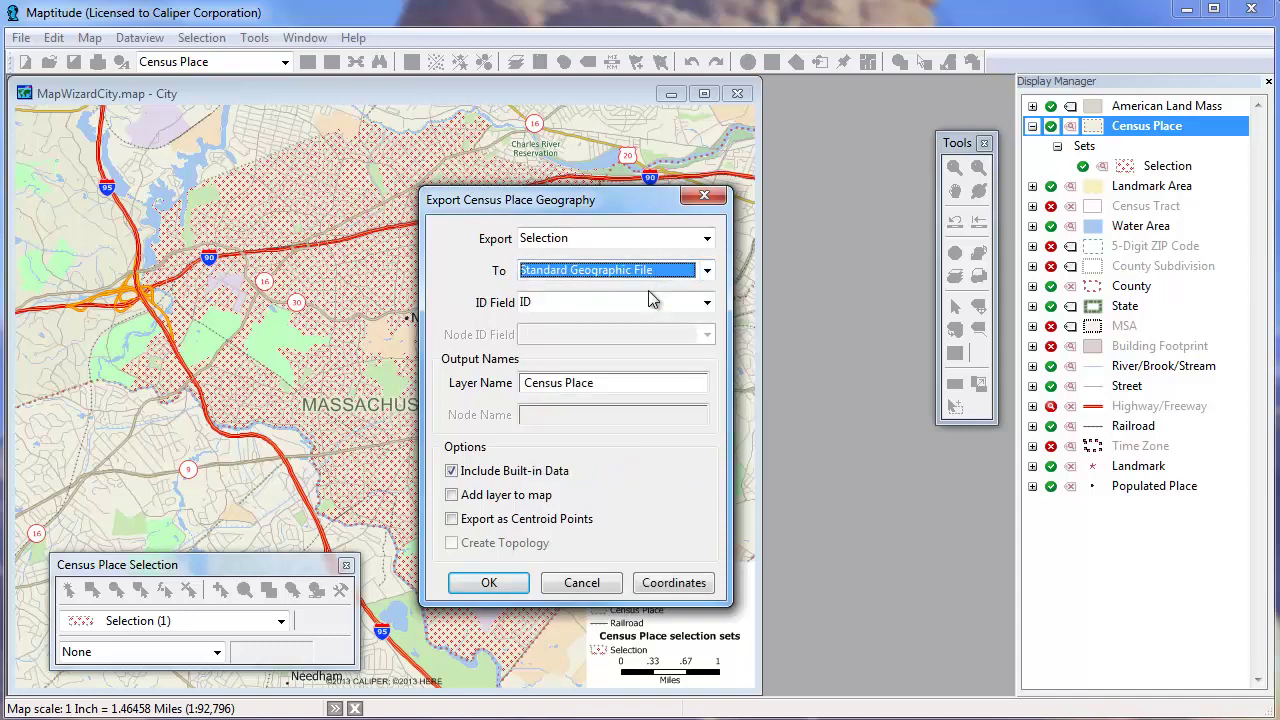
drag(606, 389, 428, 388)
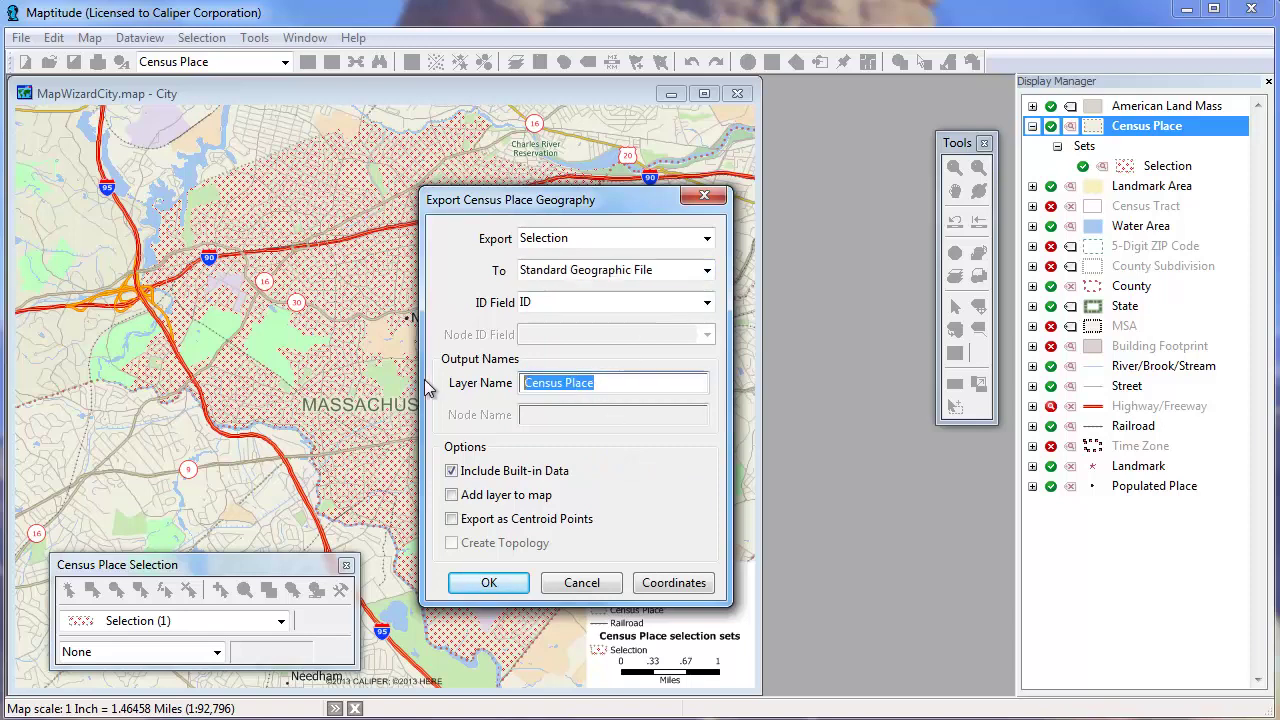
text(School )
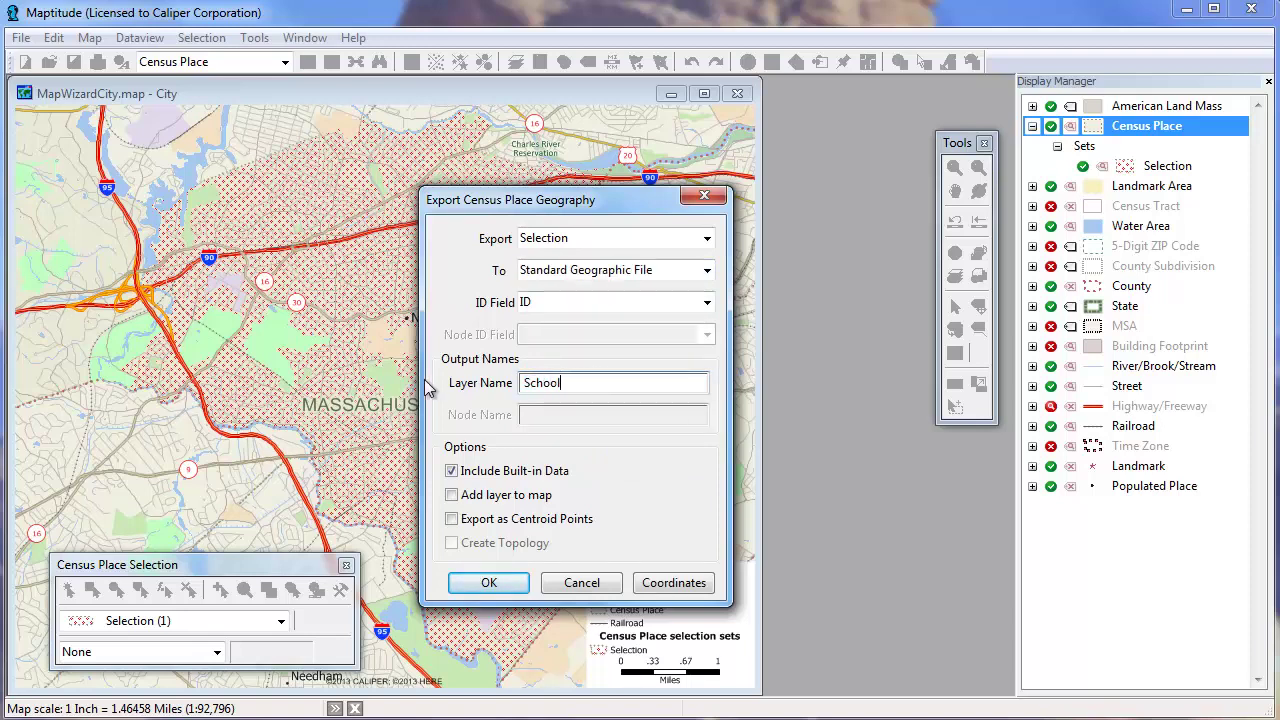
text(Districts)
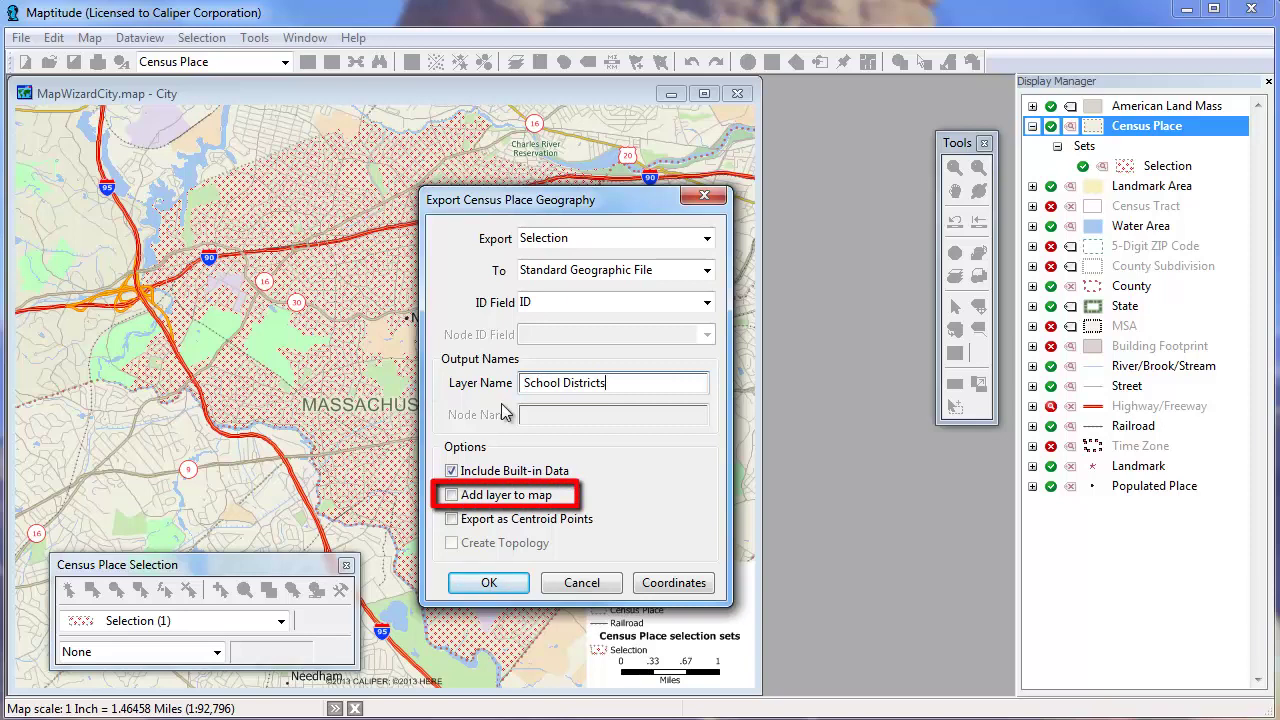
click(451, 494)
click(486, 579)
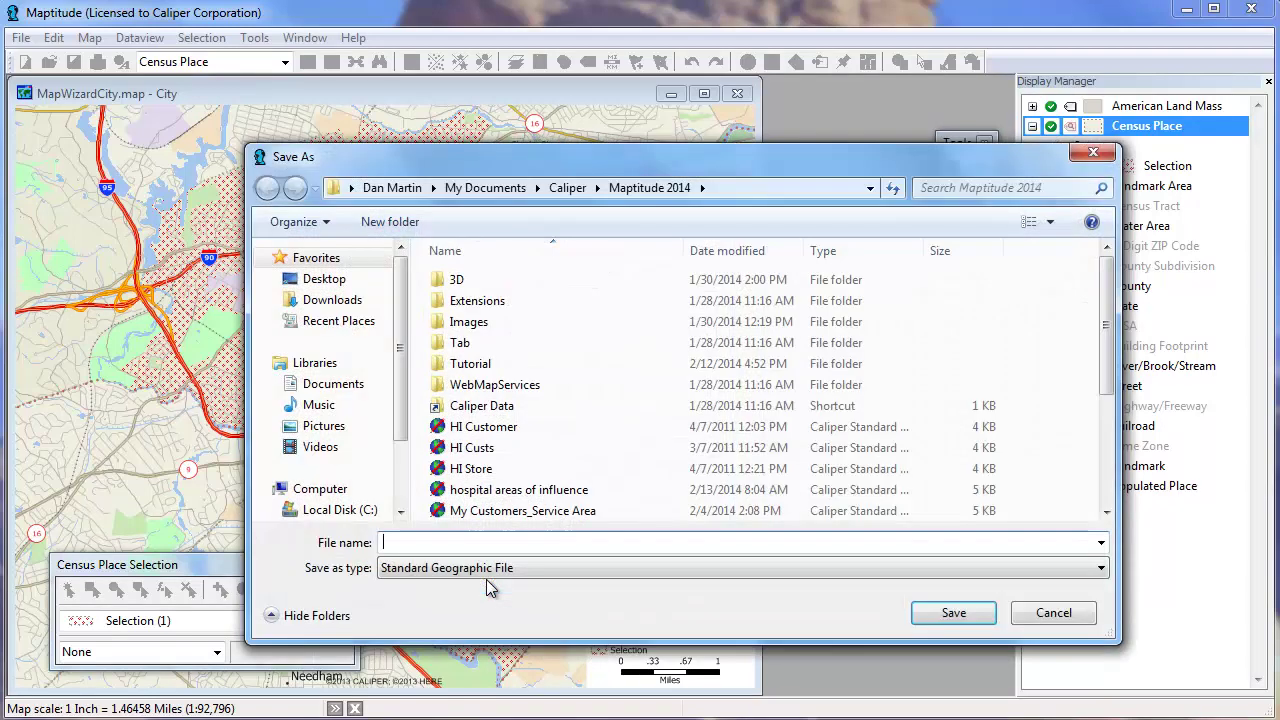
text(Districts)
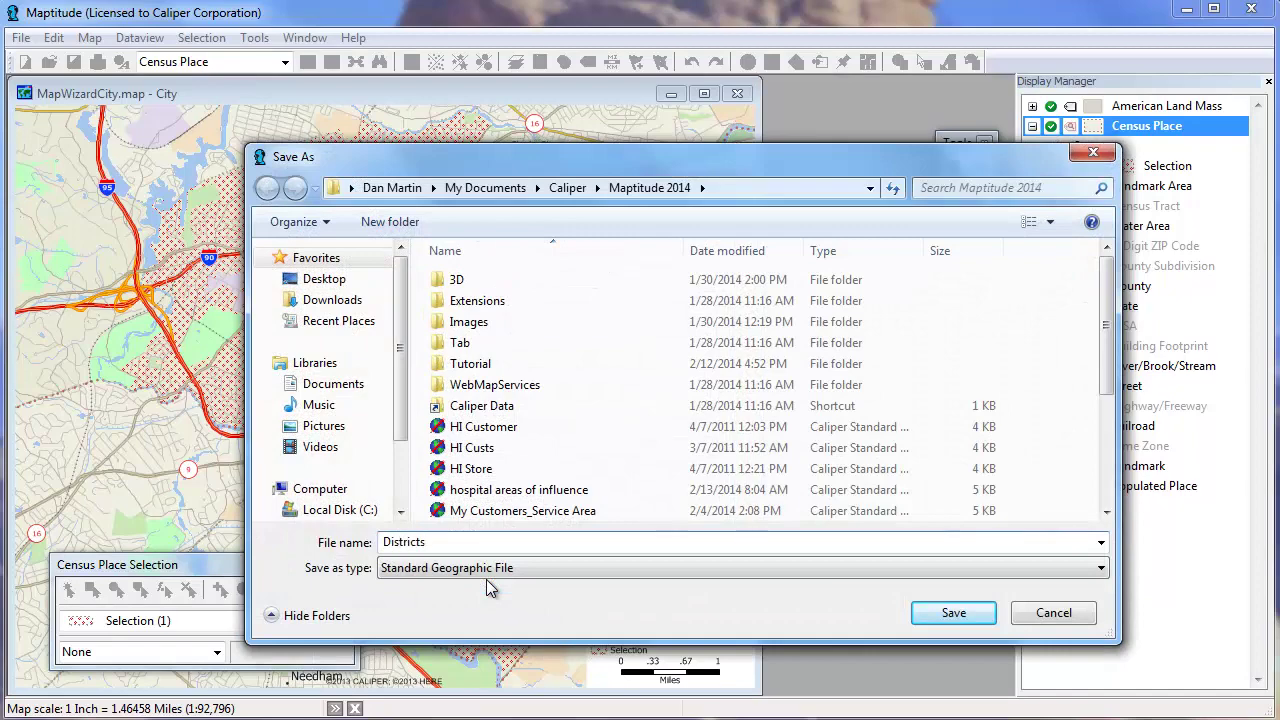
click(977, 615)
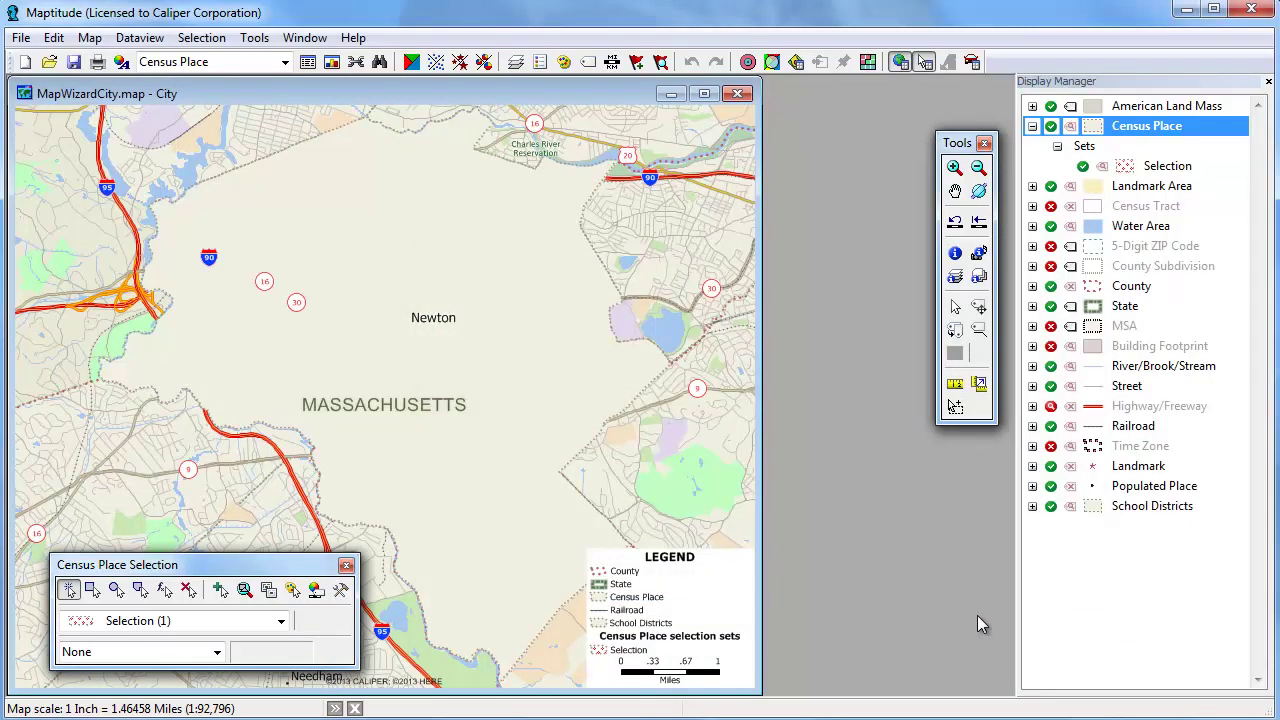
Style the School Districts layer with a 4-wide dark red border and no fill
click(1080, 506)
click(1078, 506)
click(606, 322)
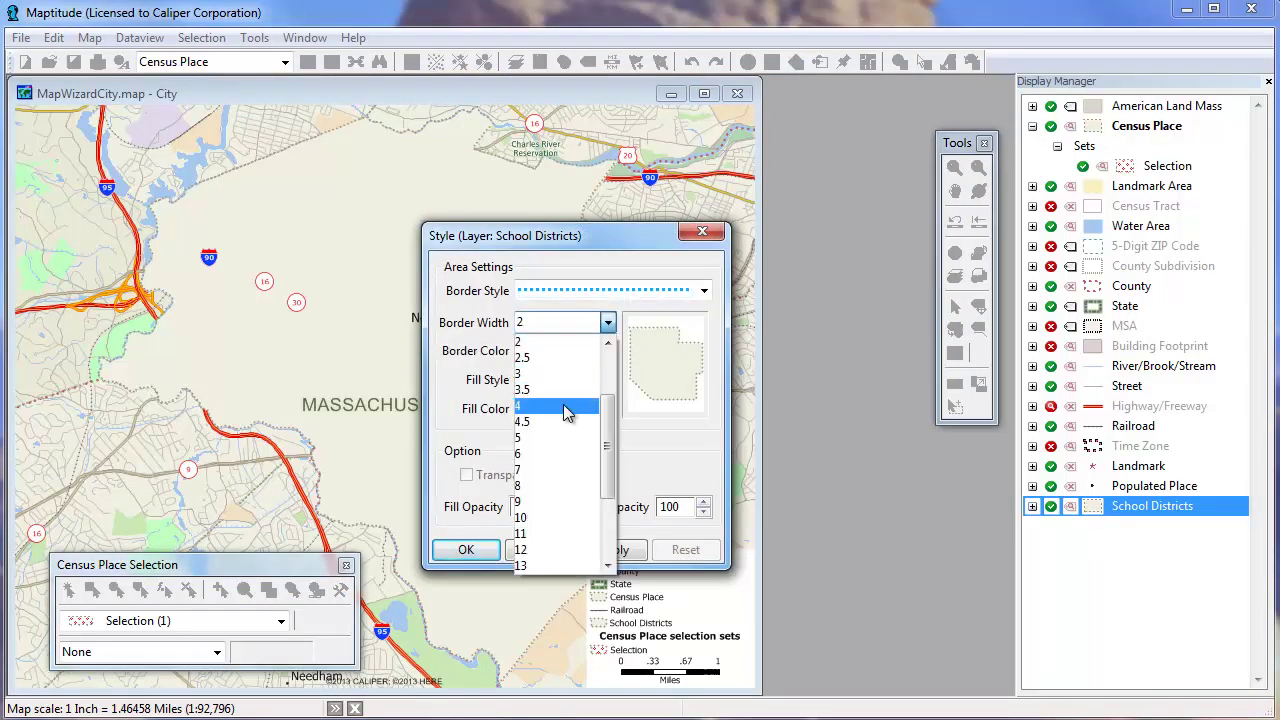
click(563, 403)
click(569, 352)
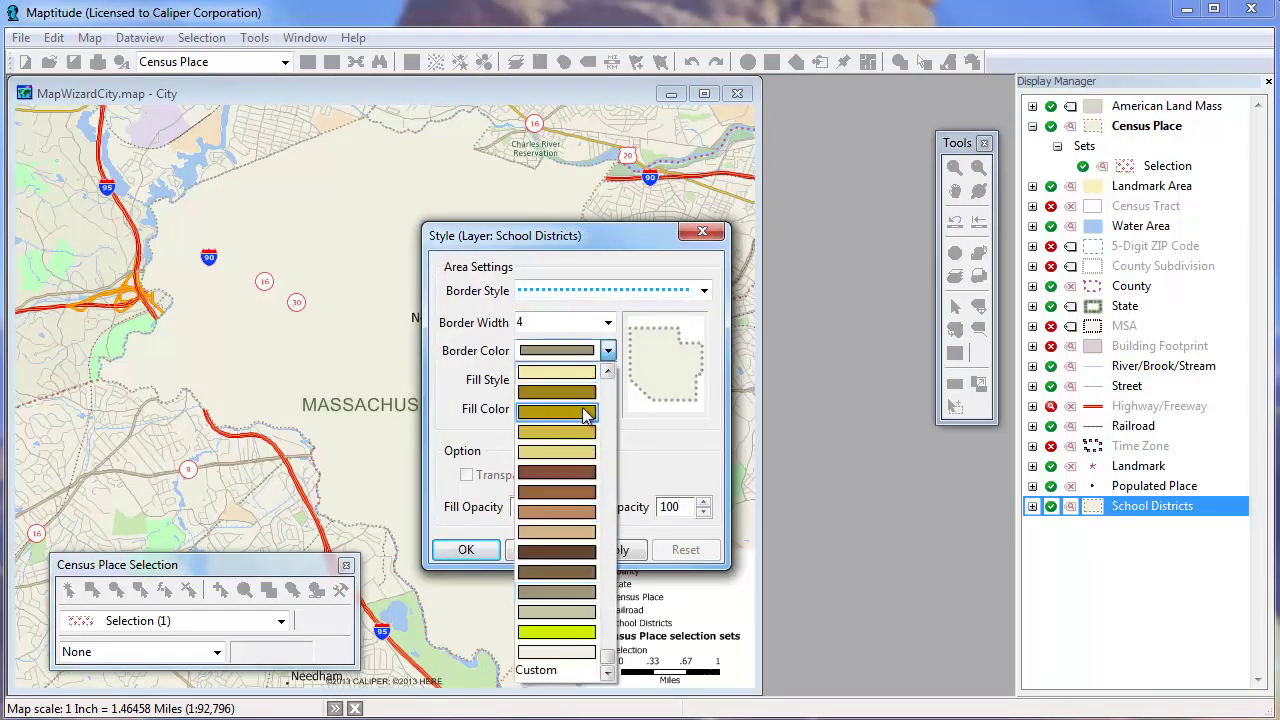
scroll(609, 406, down, 5)
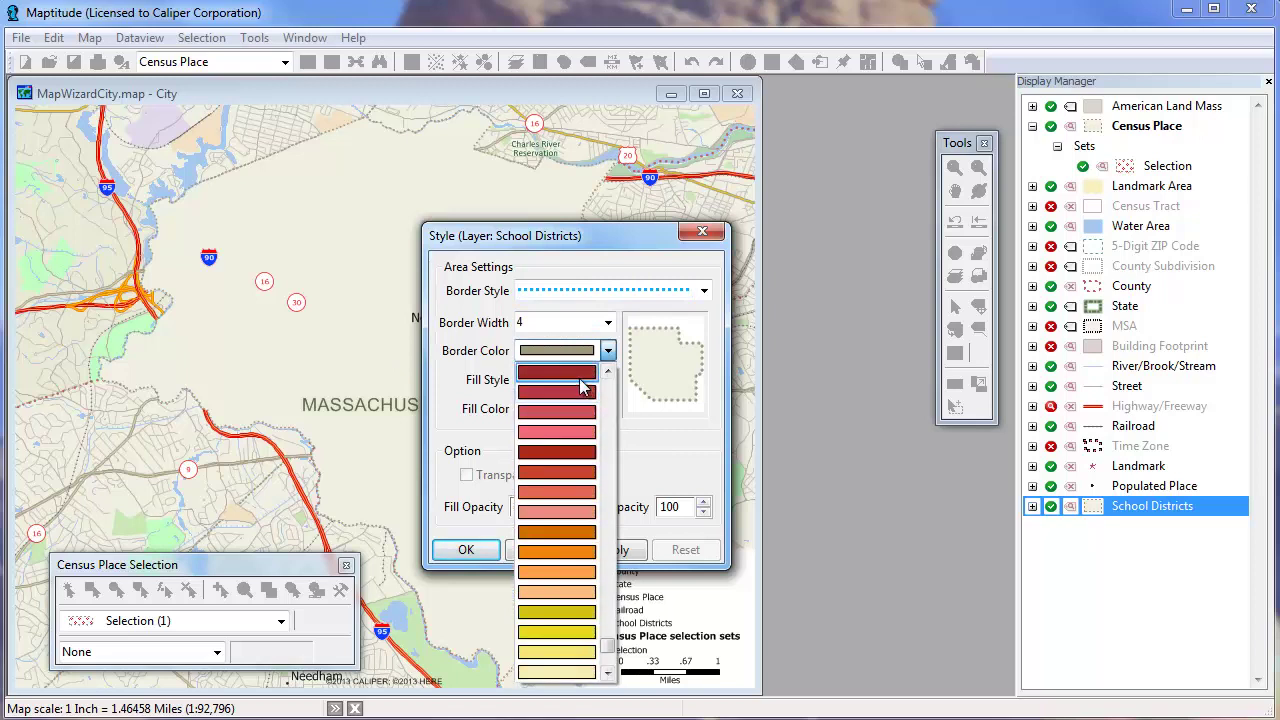
click(585, 381)
click(568, 382)
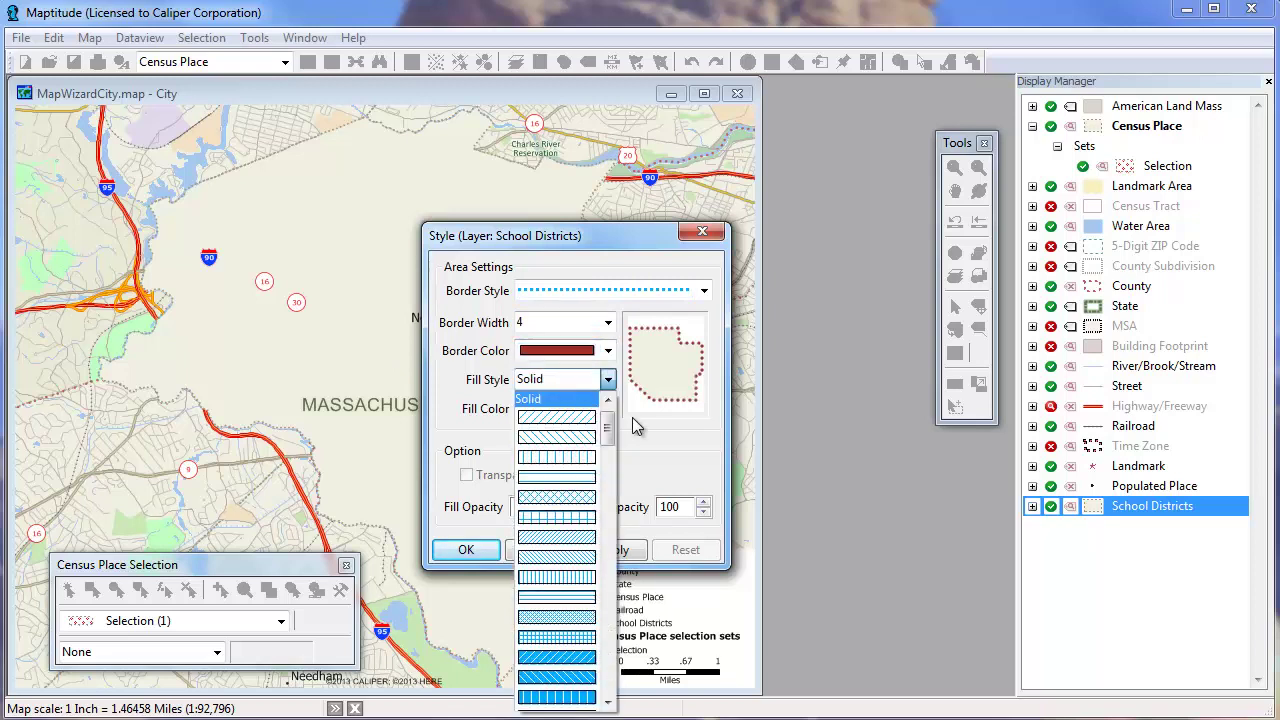
scroll(596, 415, up, 1)
click(580, 399)
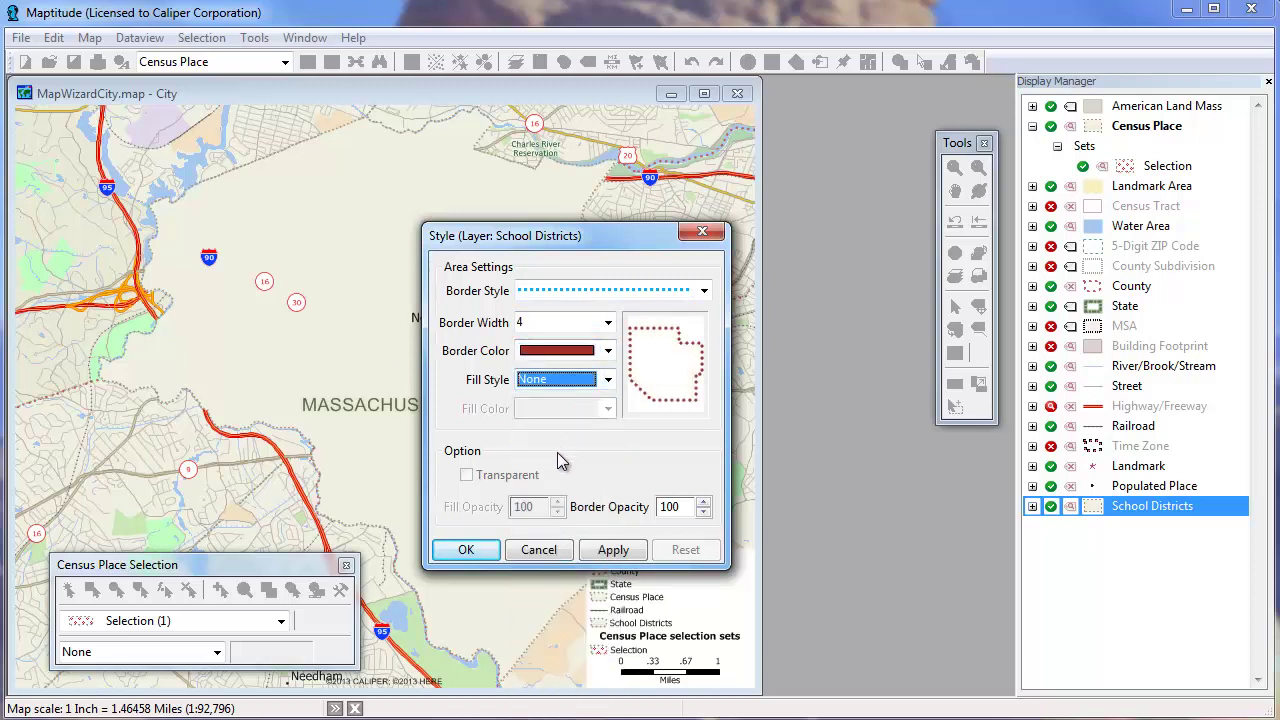
click(467, 553)
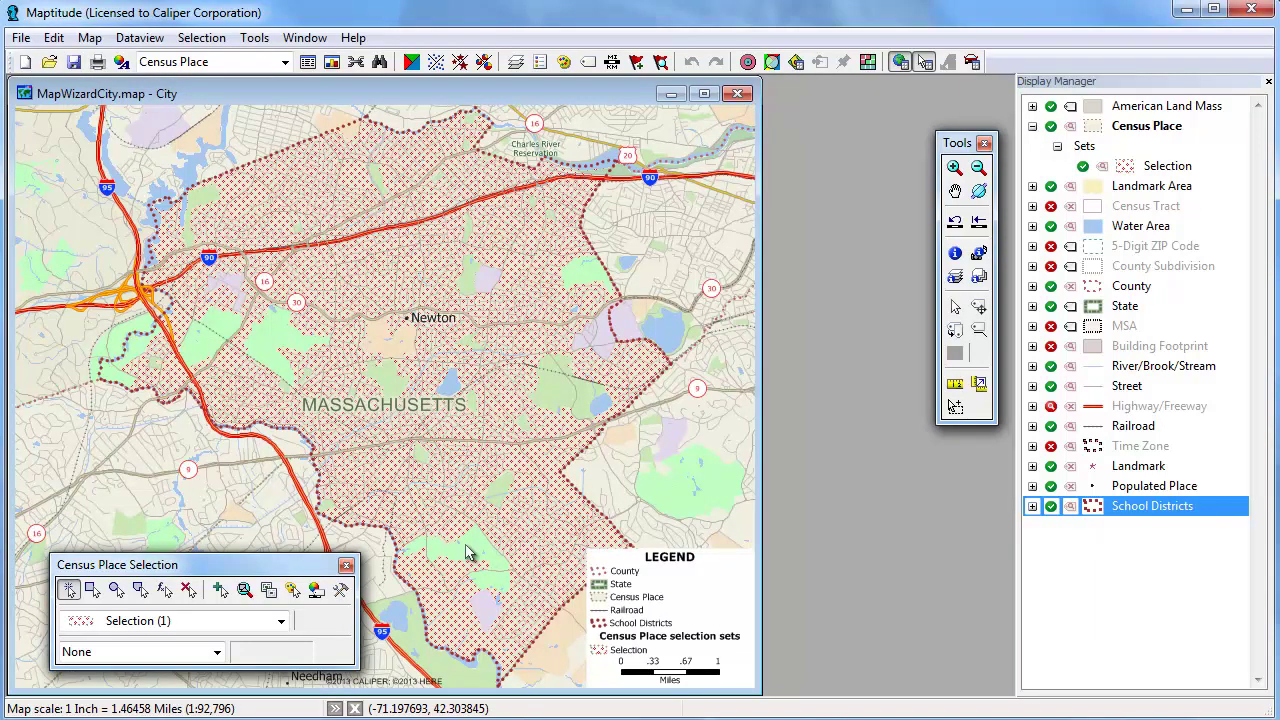
Clear the Newton selection and make School Districts the working layer for map editing
click(187, 591)
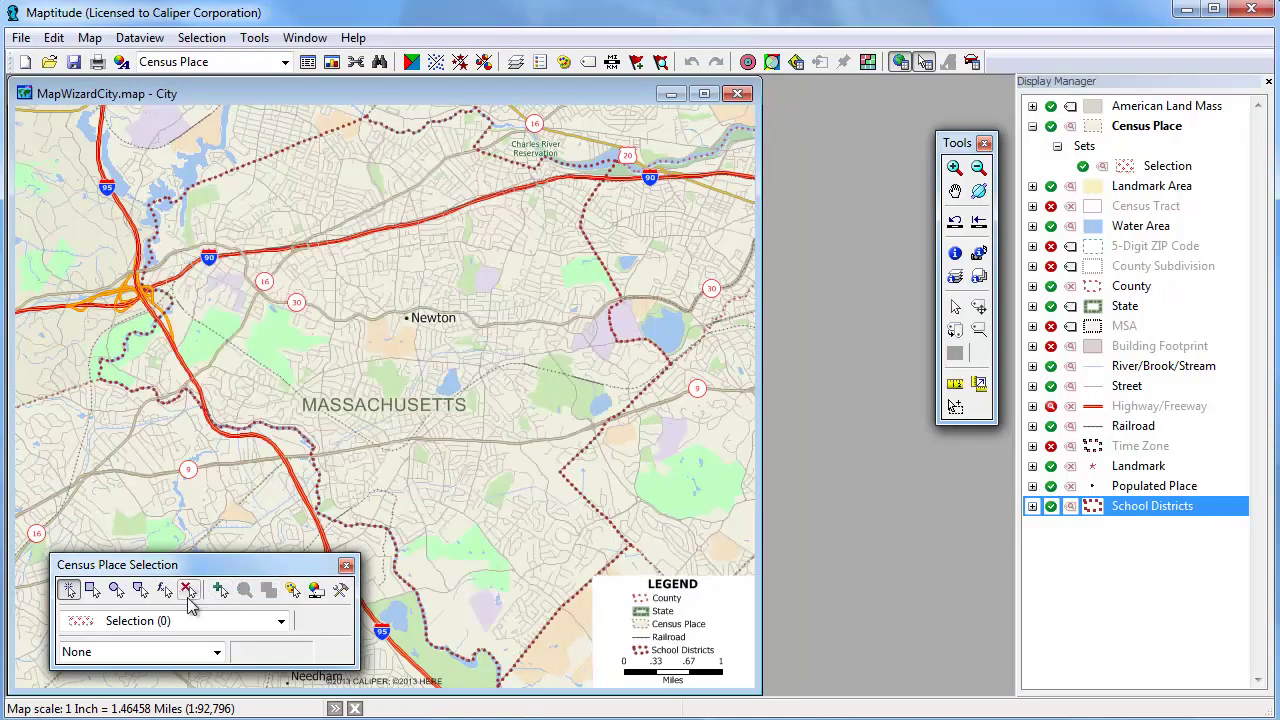
click(284, 62)
click(229, 258)
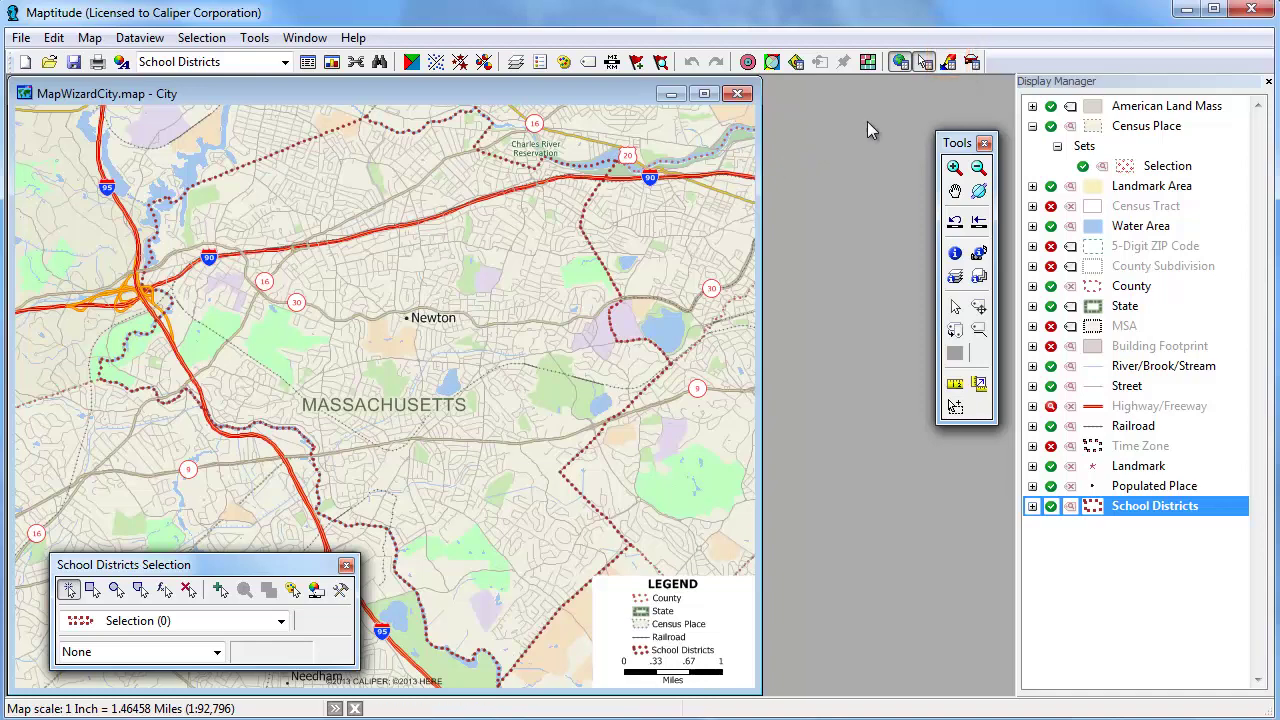
click(948, 63)
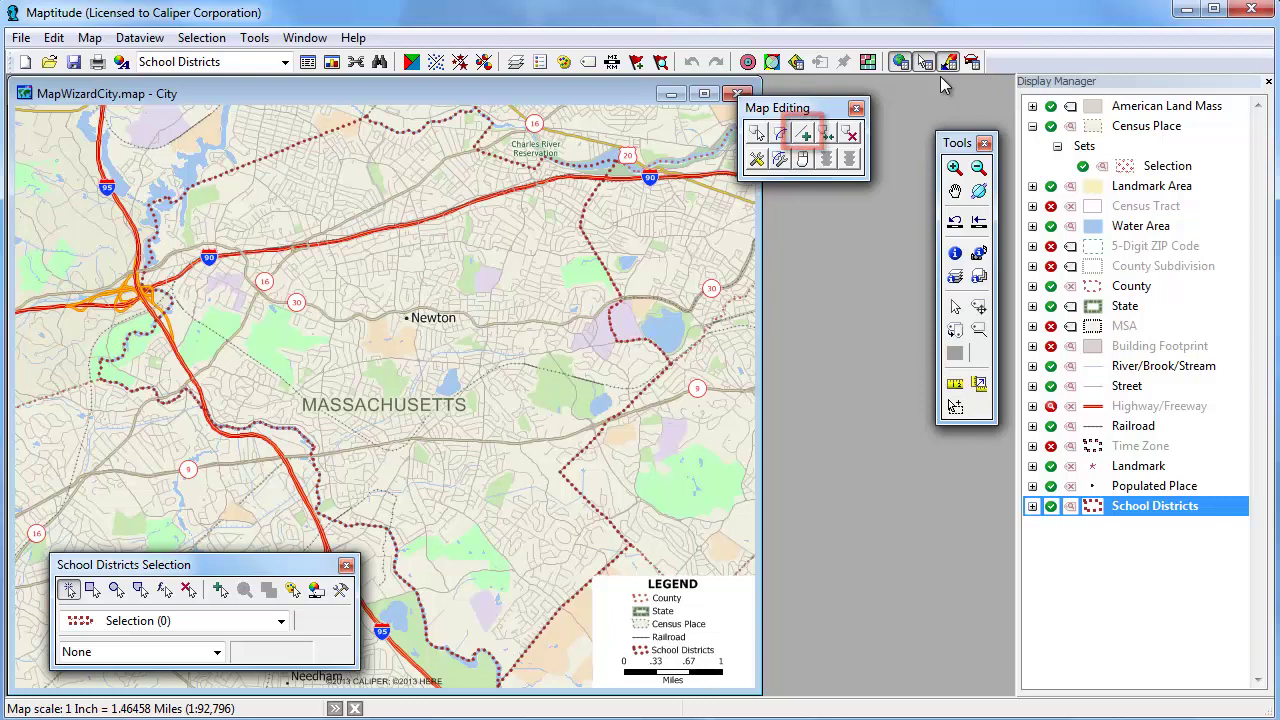
Draw and save a west–east boundary line across Newton through the centre
click(804, 135)
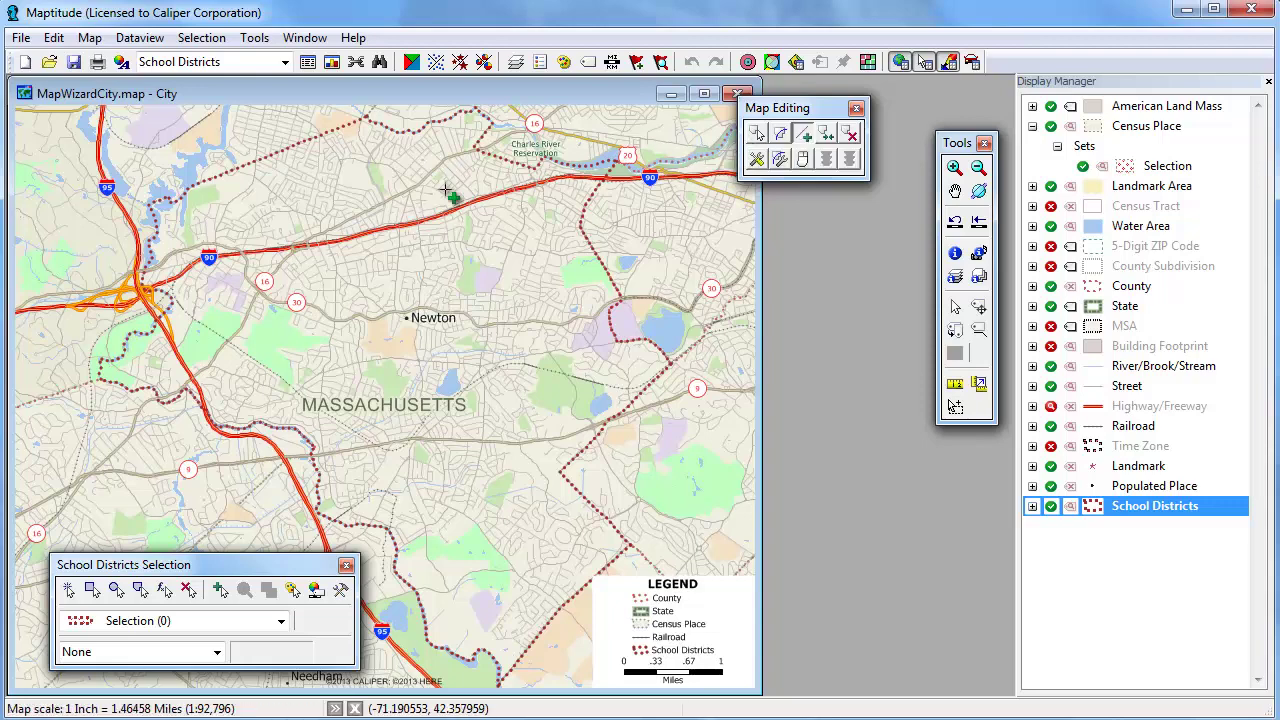
click(177, 311)
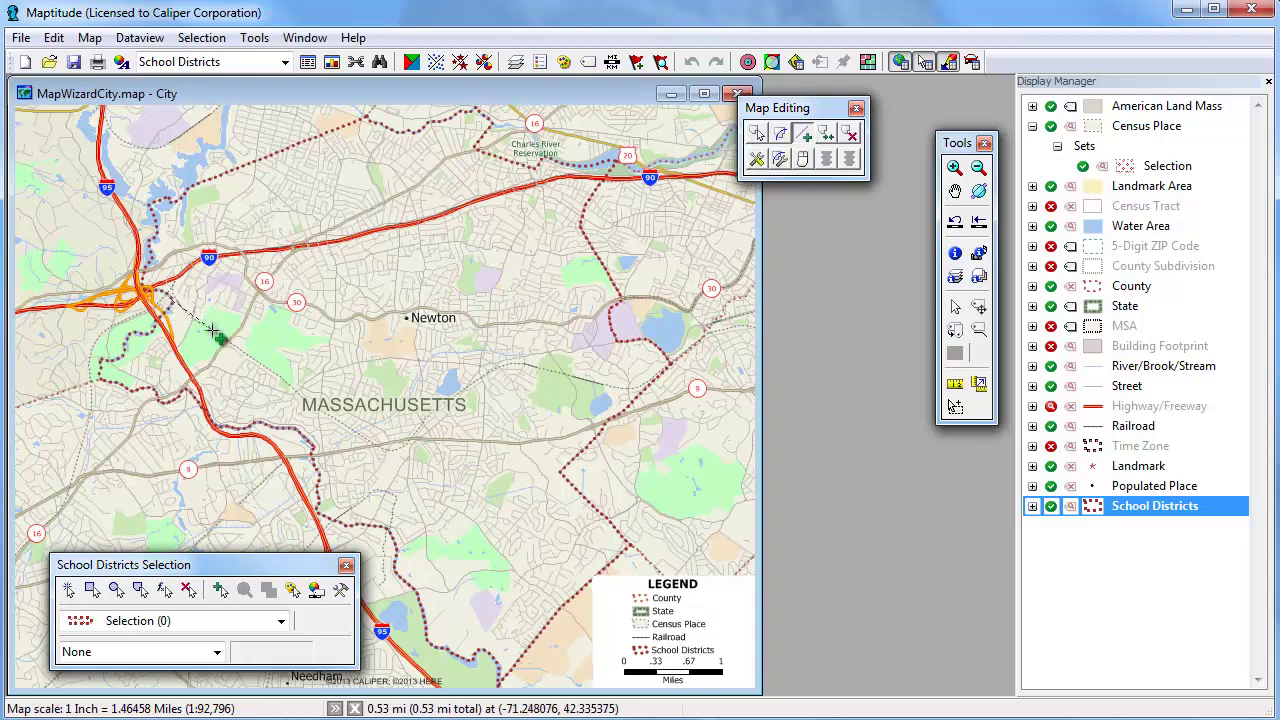
click(212, 331)
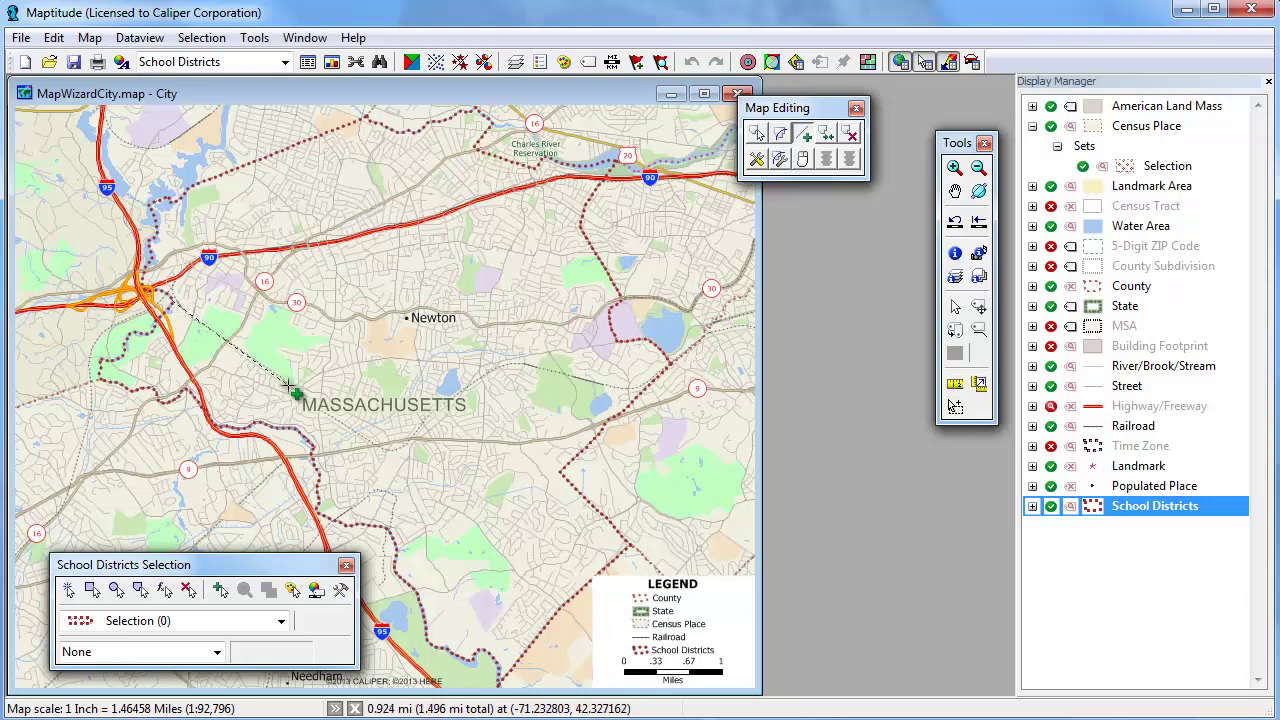
click(293, 386)
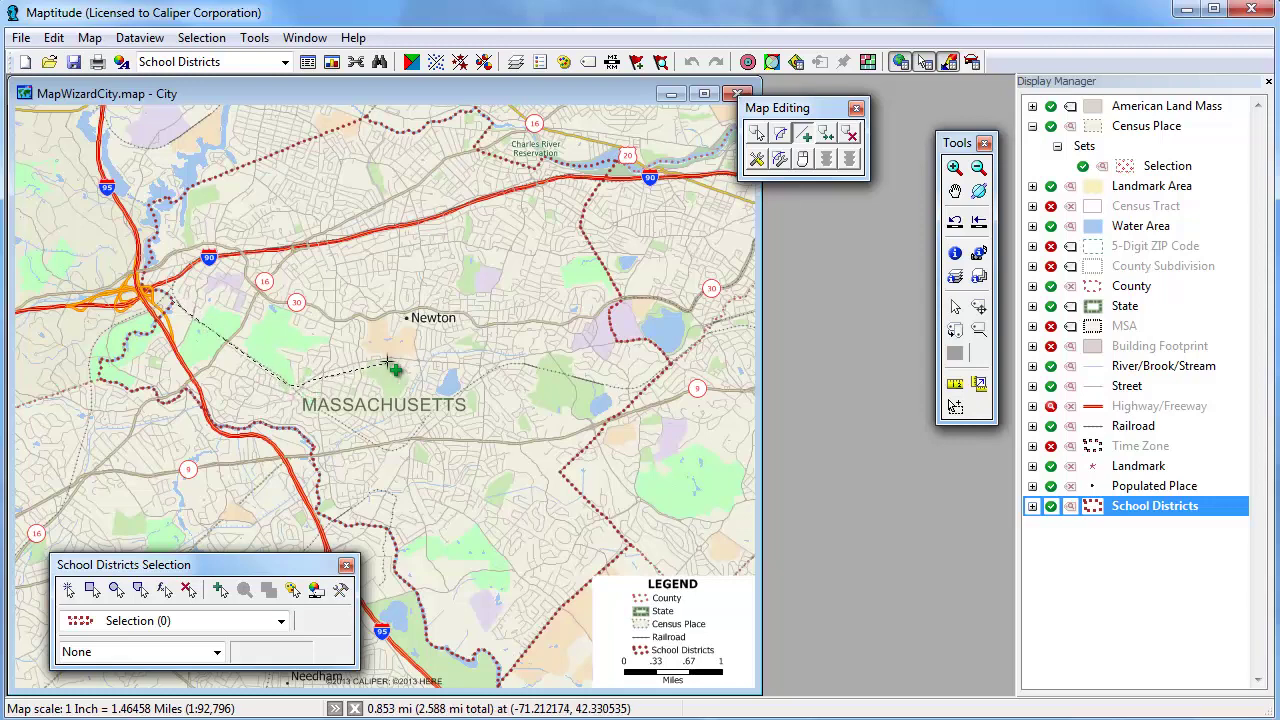
click(492, 364)
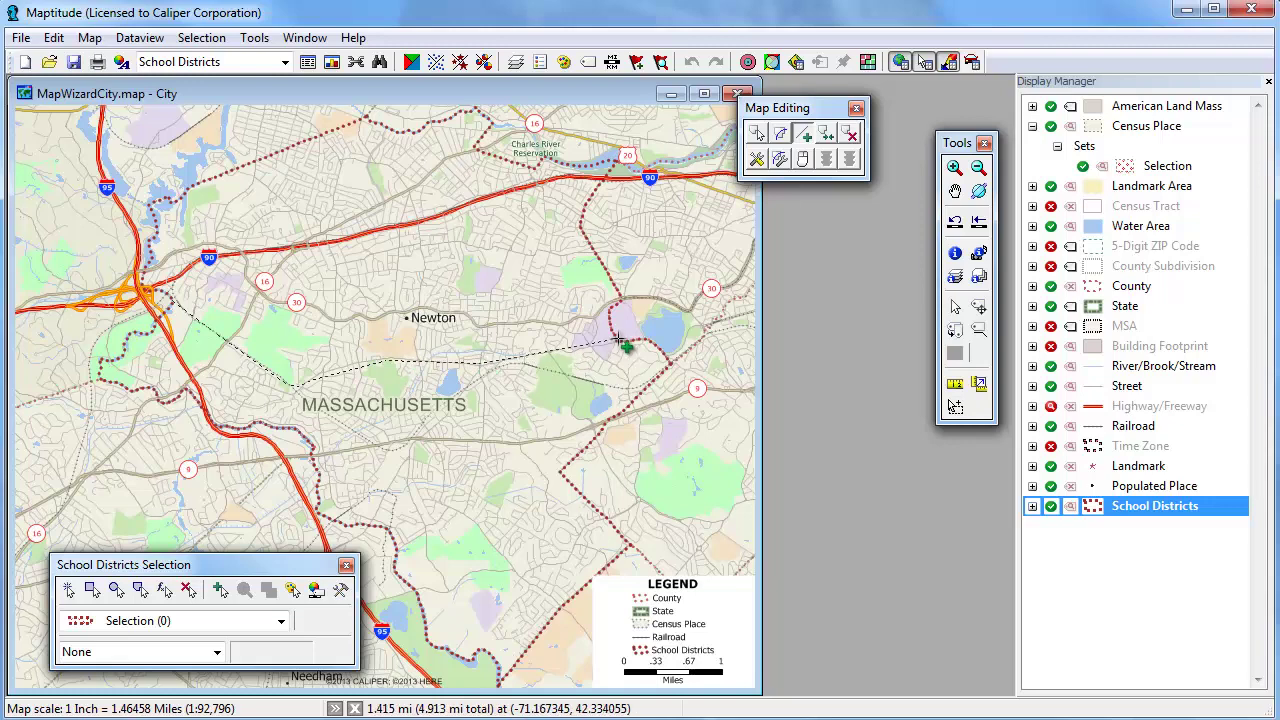
double_click(618, 345)
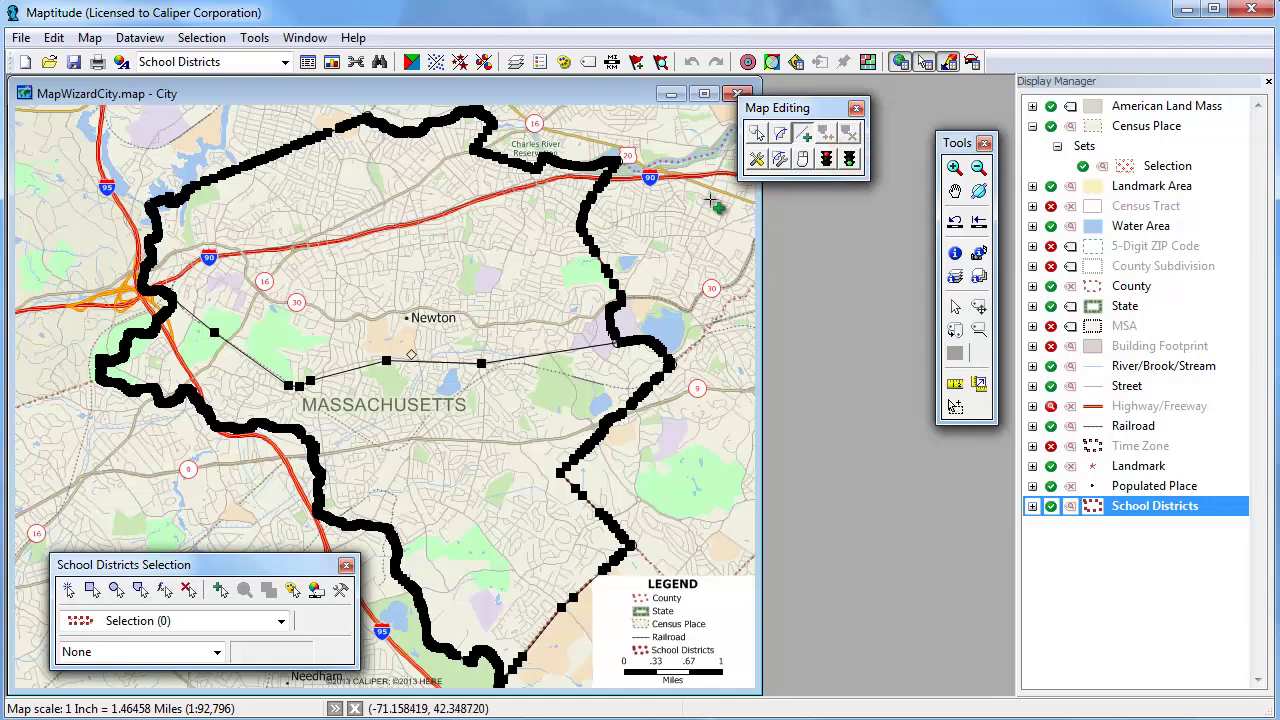
click(848, 158)
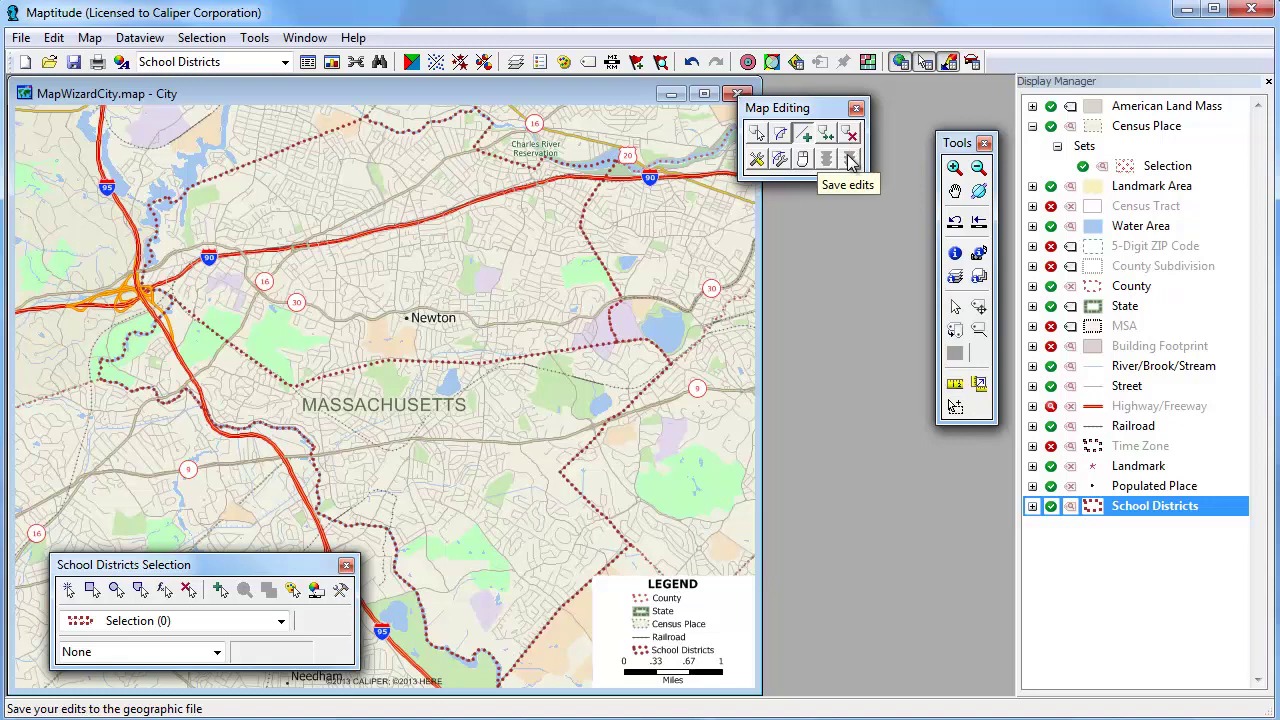
Draw and save a second boundary from the central line to the southern edge
click(414, 365)
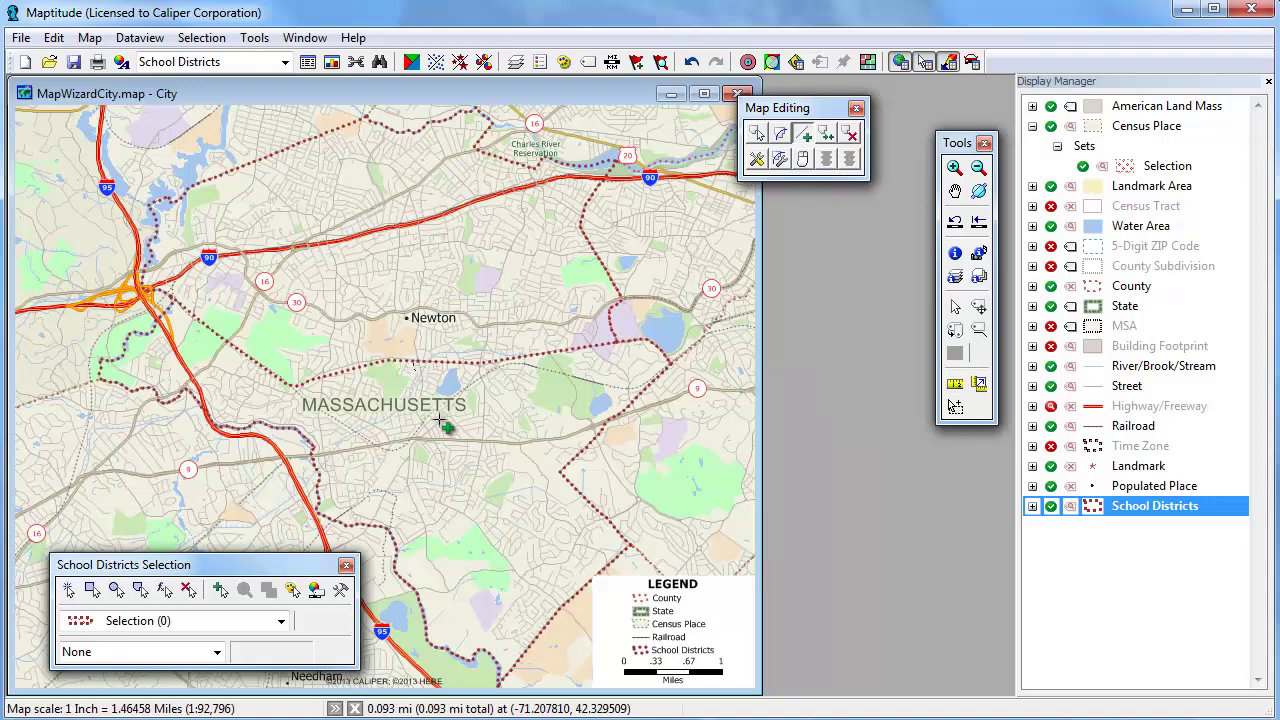
double_click(572, 602)
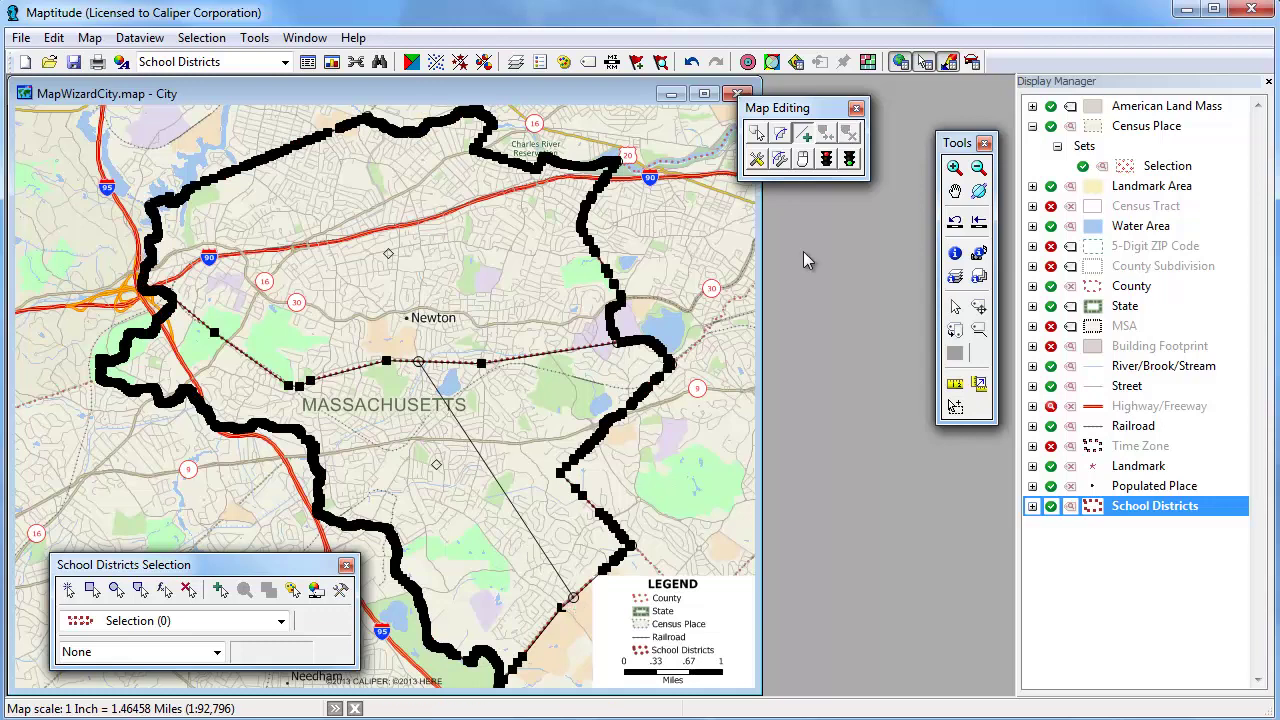
click(850, 158)
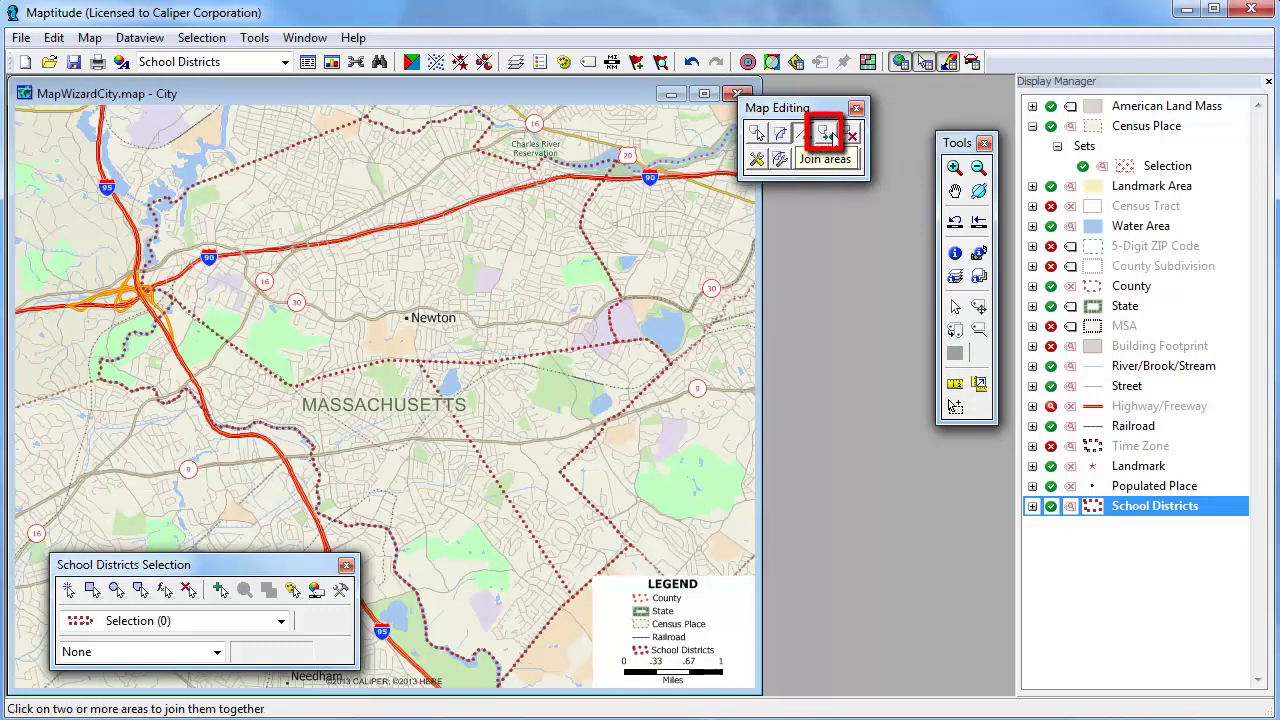
Join the south-western and south-eastern school district pieces into one area and save the edit
click(828, 136)
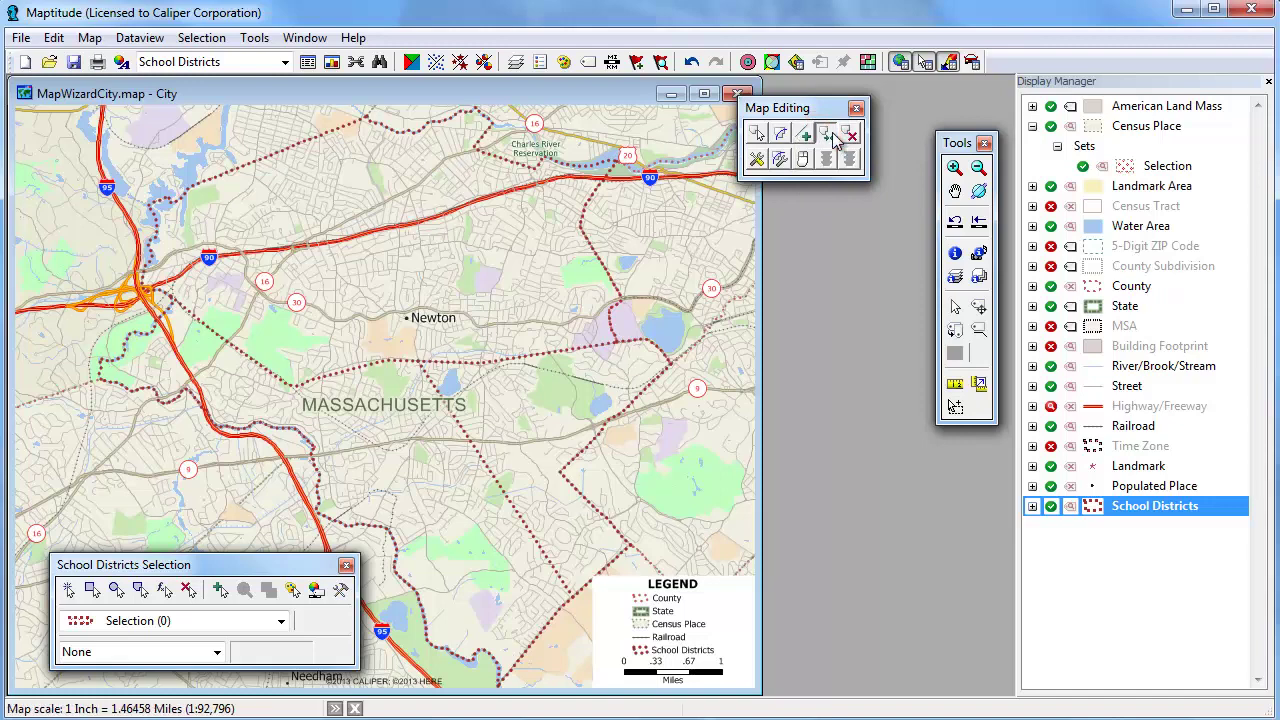
click(432, 467)
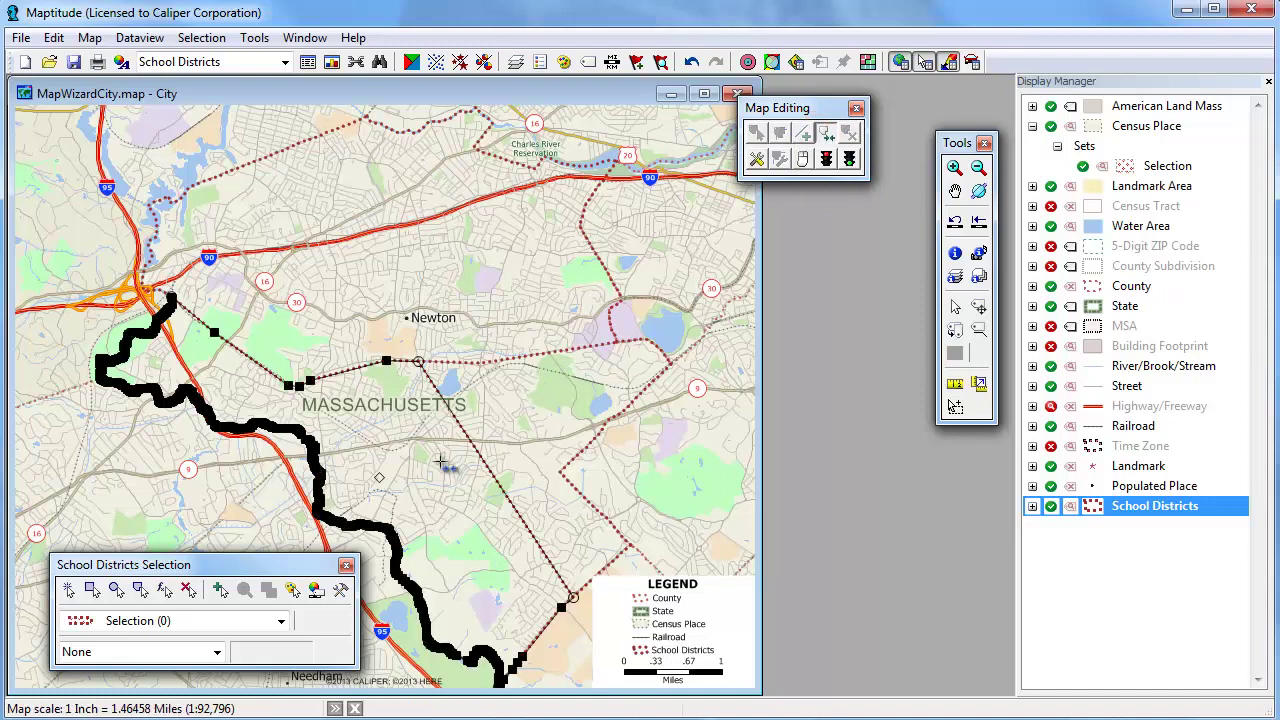
click(550, 437)
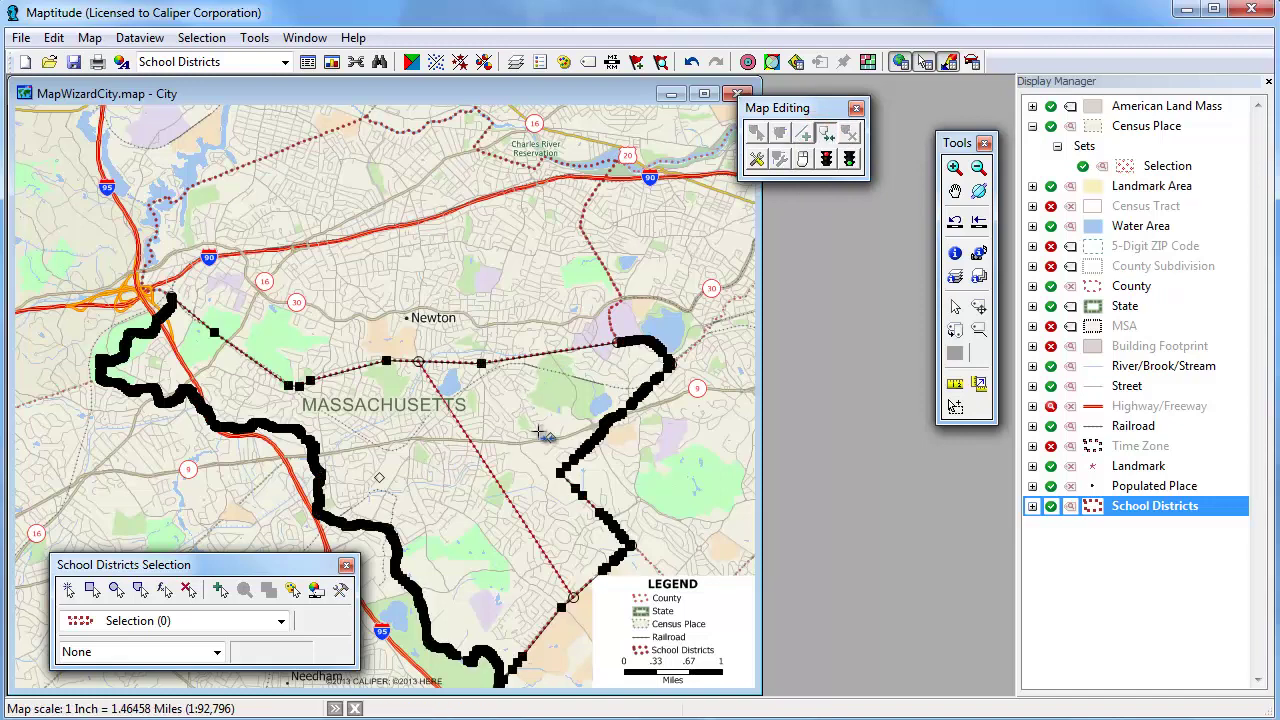
click(850, 160)
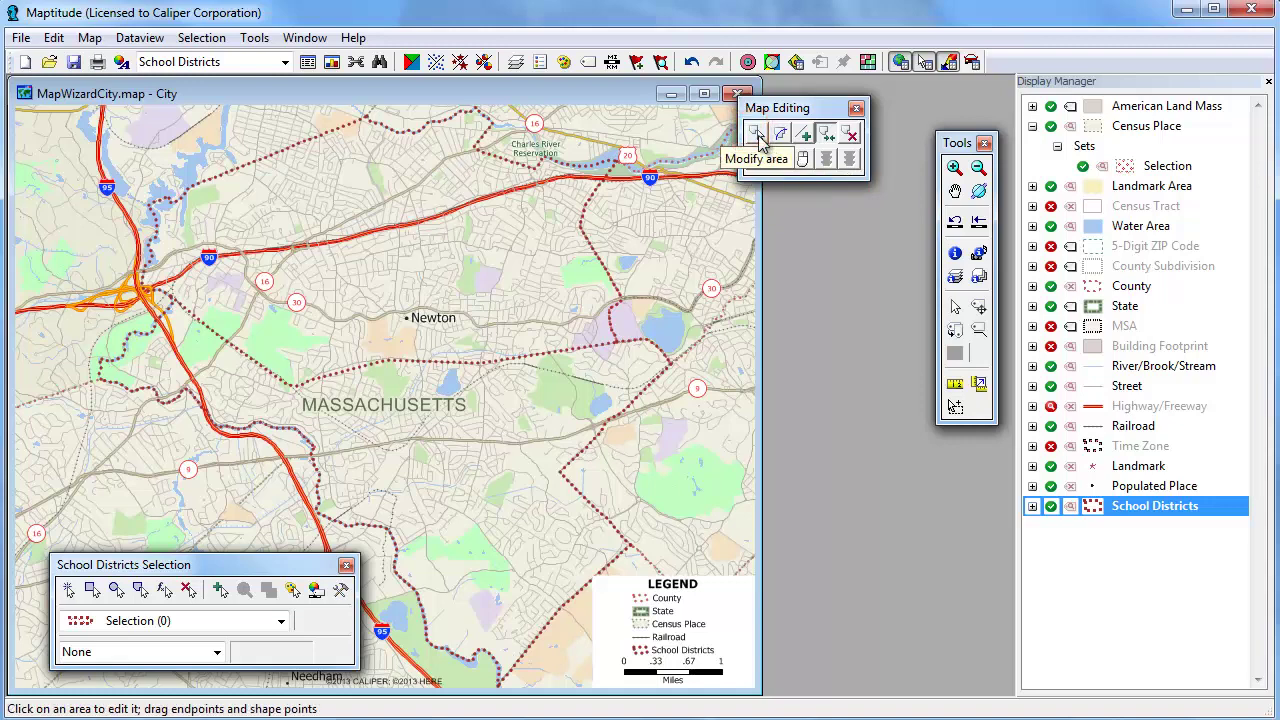
Drag a central boundary vertex of the district southward below Newton's centre into a V, then save
click(757, 137)
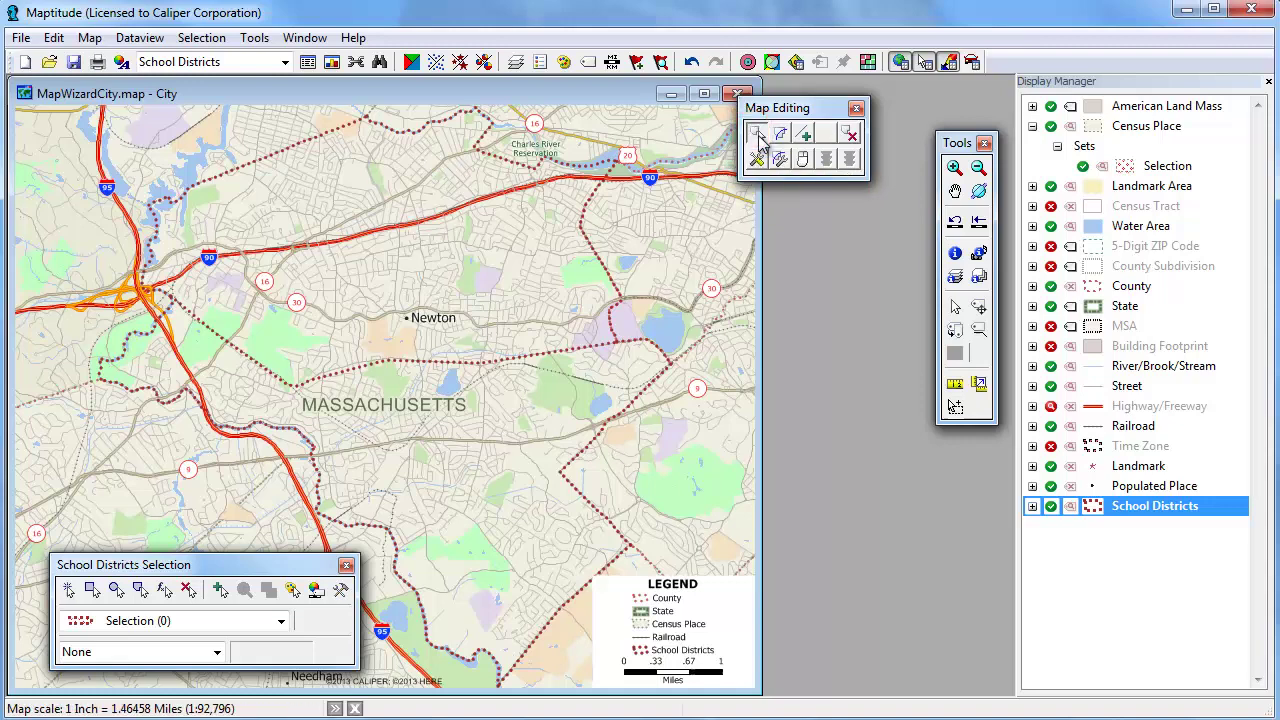
click(432, 362)
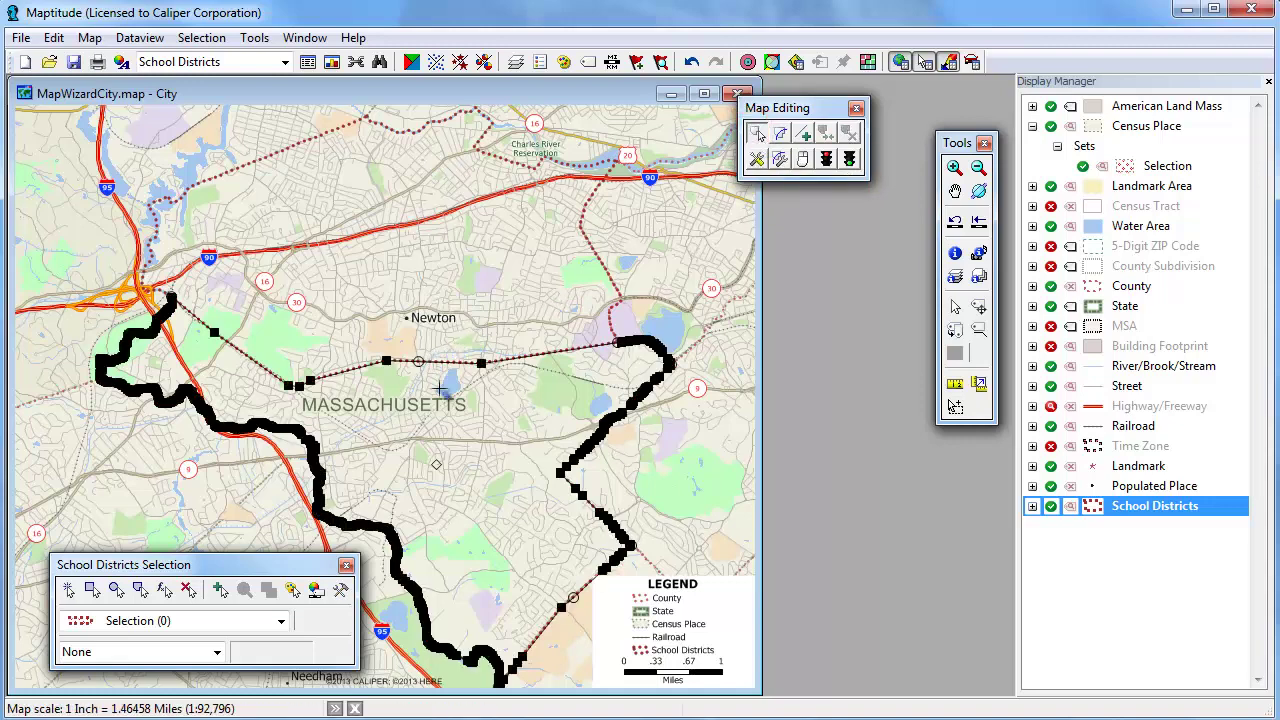
mouse_move(450, 362)
mouse_down()
mouse_move(457, 426)
mouse_move(525, 415)
mouse_move(563, 430)
mouse_move(533, 428)
mouse_move(515, 464)
mouse_up()
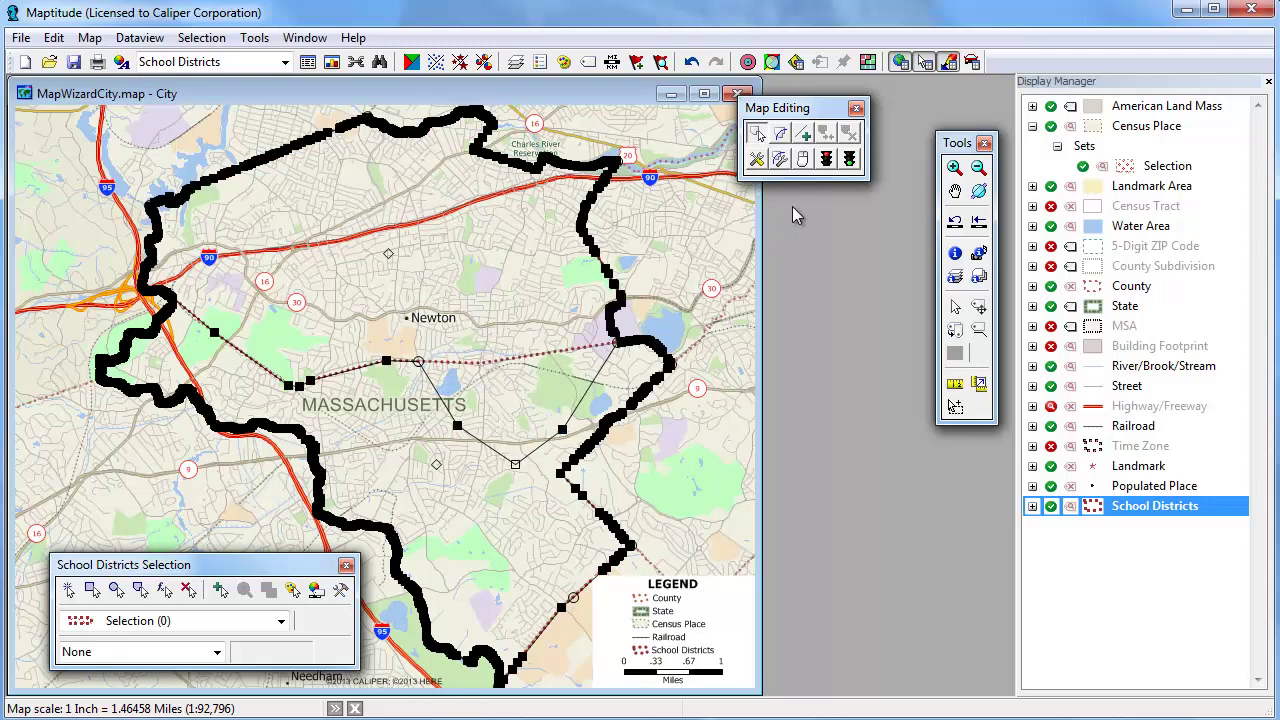
click(849, 160)
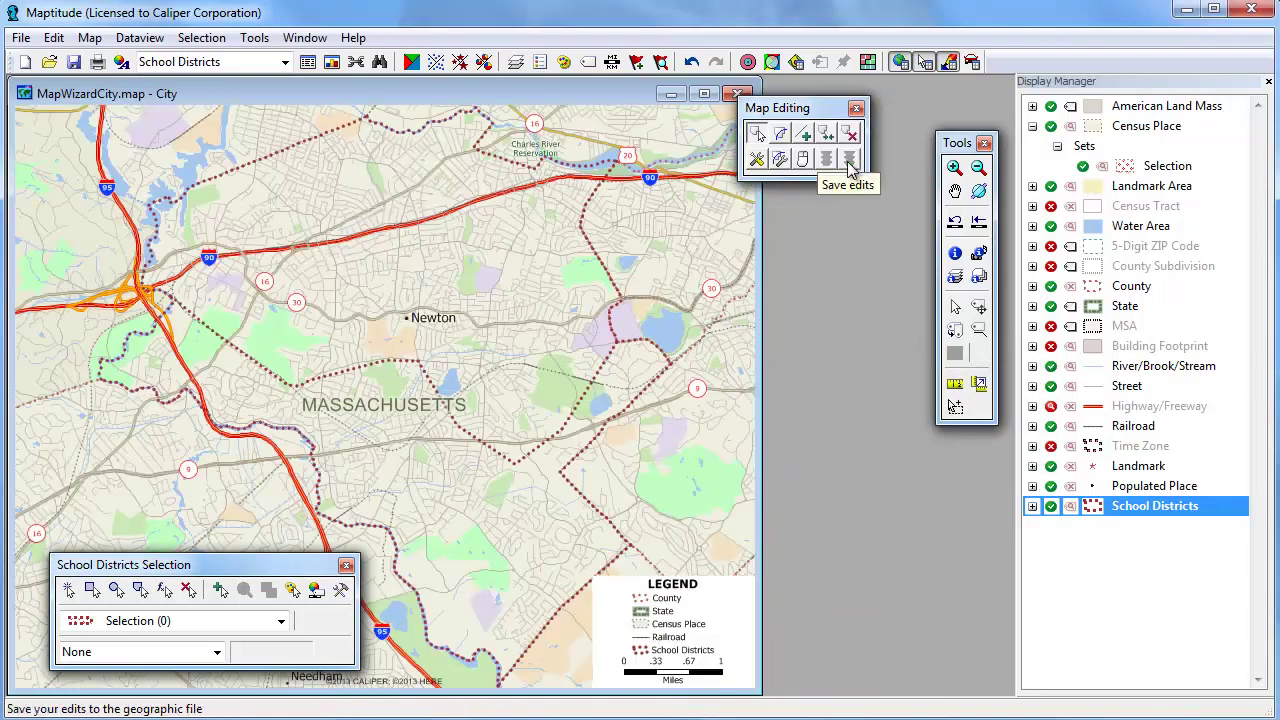
Undo the School Districts boundary edits, confirming the revert of the geographic changes
click(691, 62)
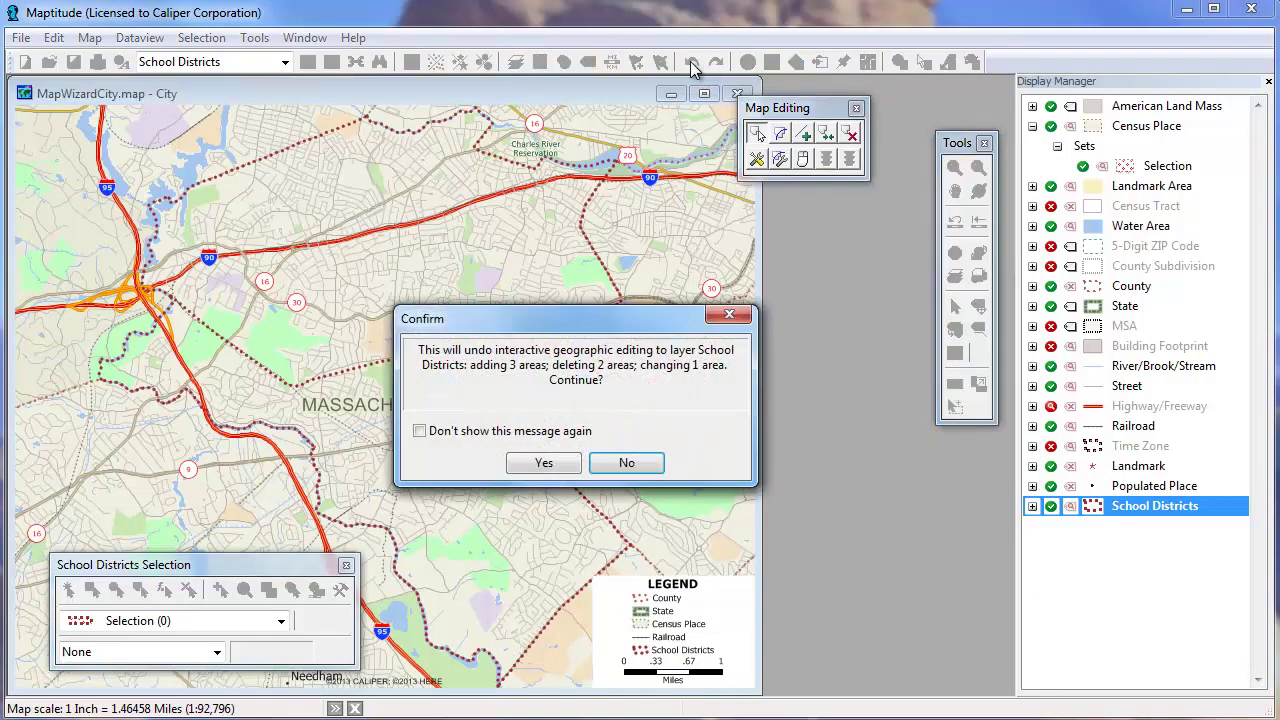
click(543, 462)
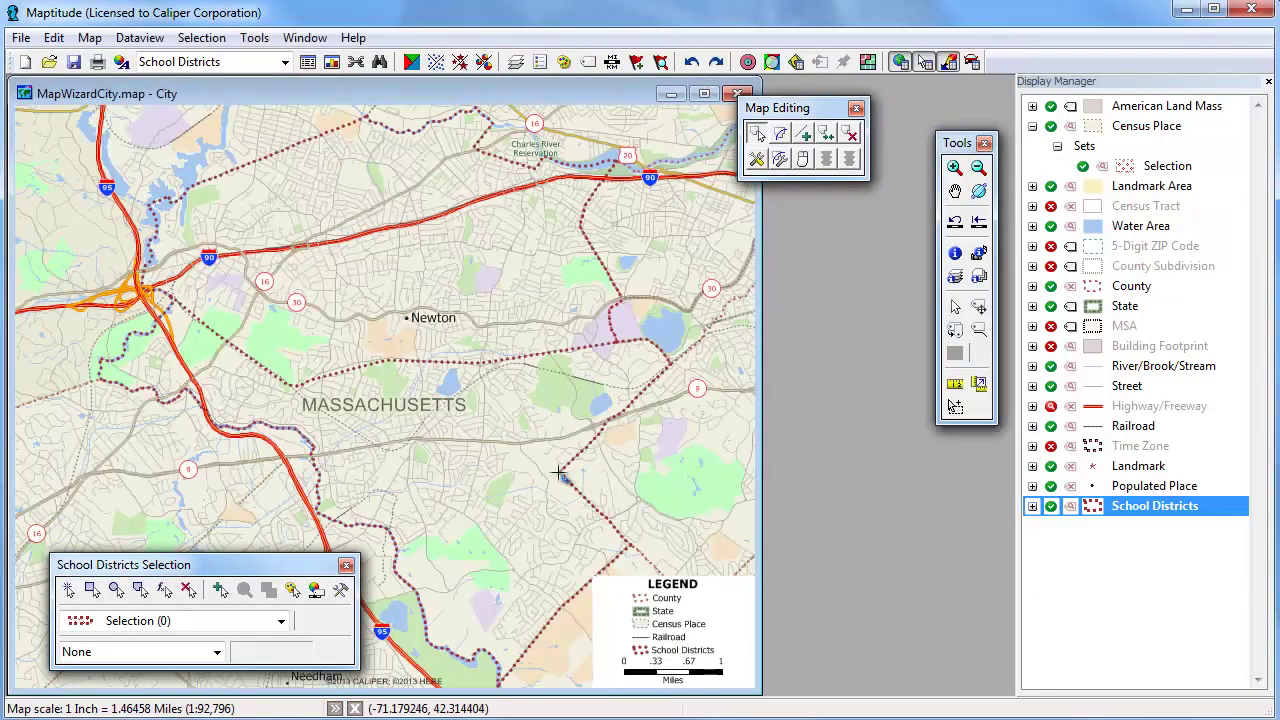